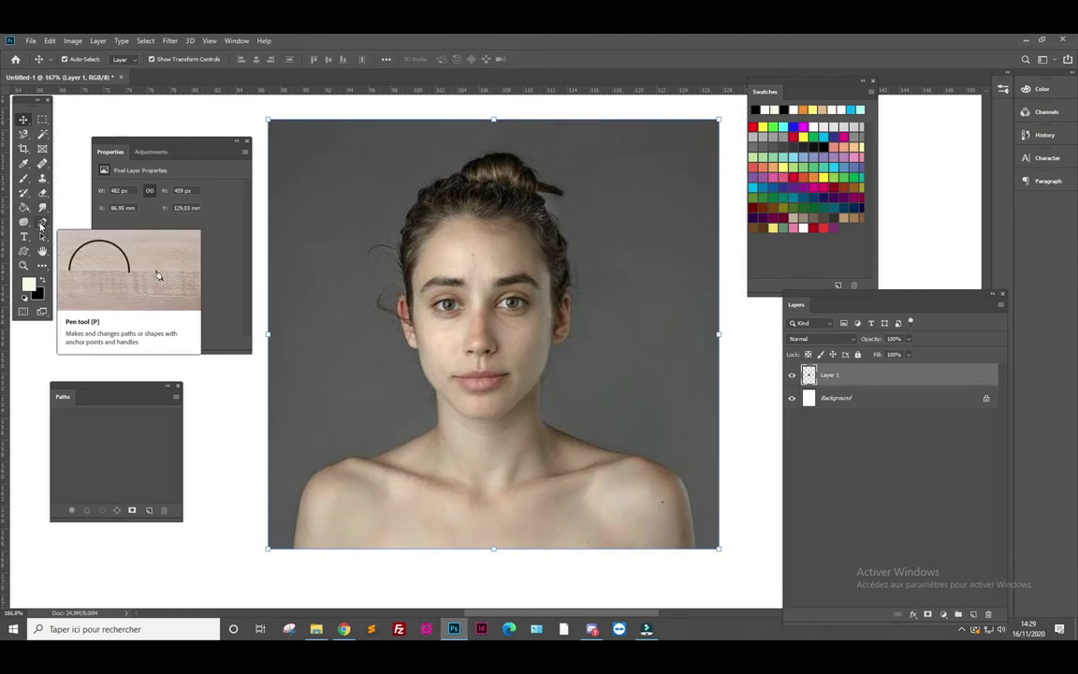
Open the Spot Healing Brush flyout to reveal the Patch Tool and other healing tools
left_click(42, 165)
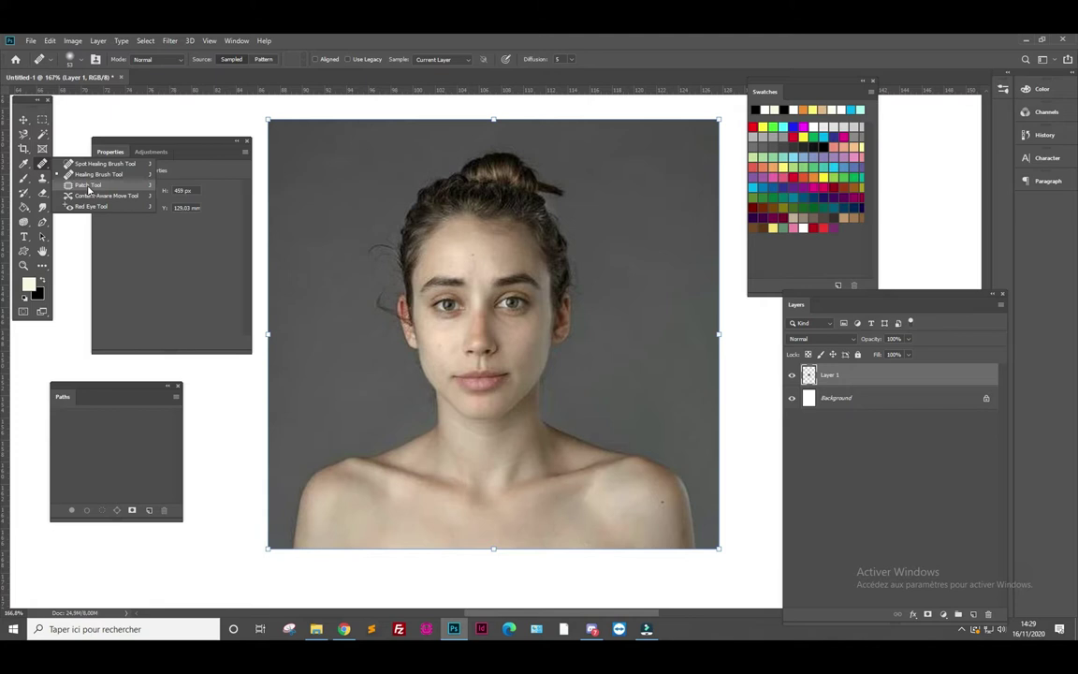
With the Patch Tool, zoom in and patch the forehead blemish with nearby clean skin
left_click(89, 185)
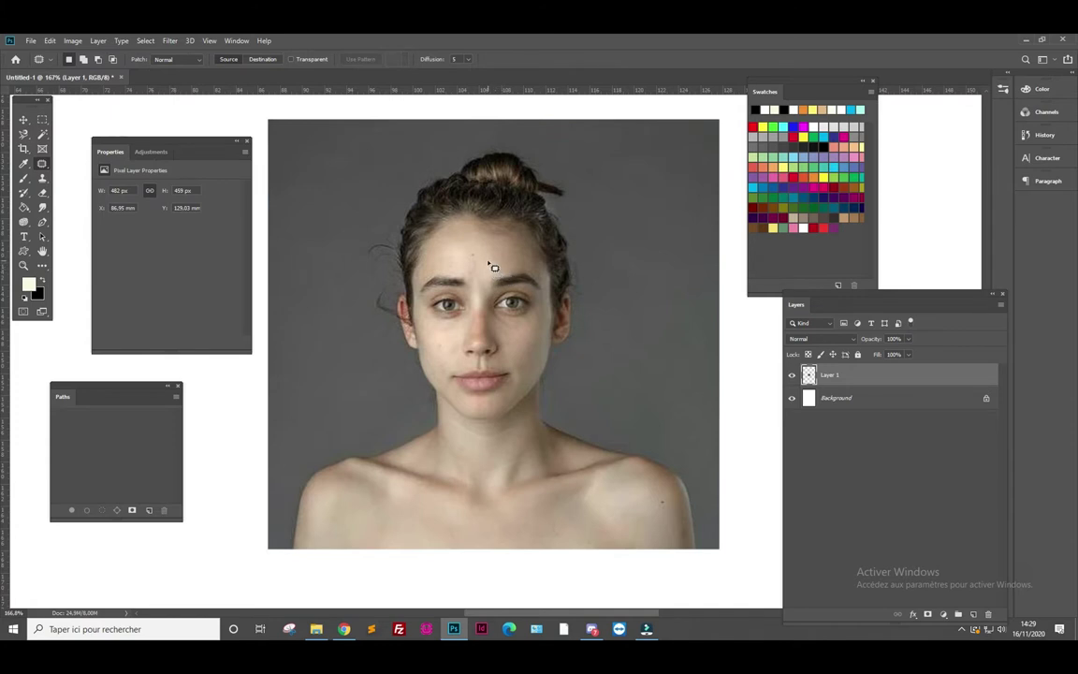
scroll(473, 260, "up", 3)
scroll(477, 261, "up", 1)
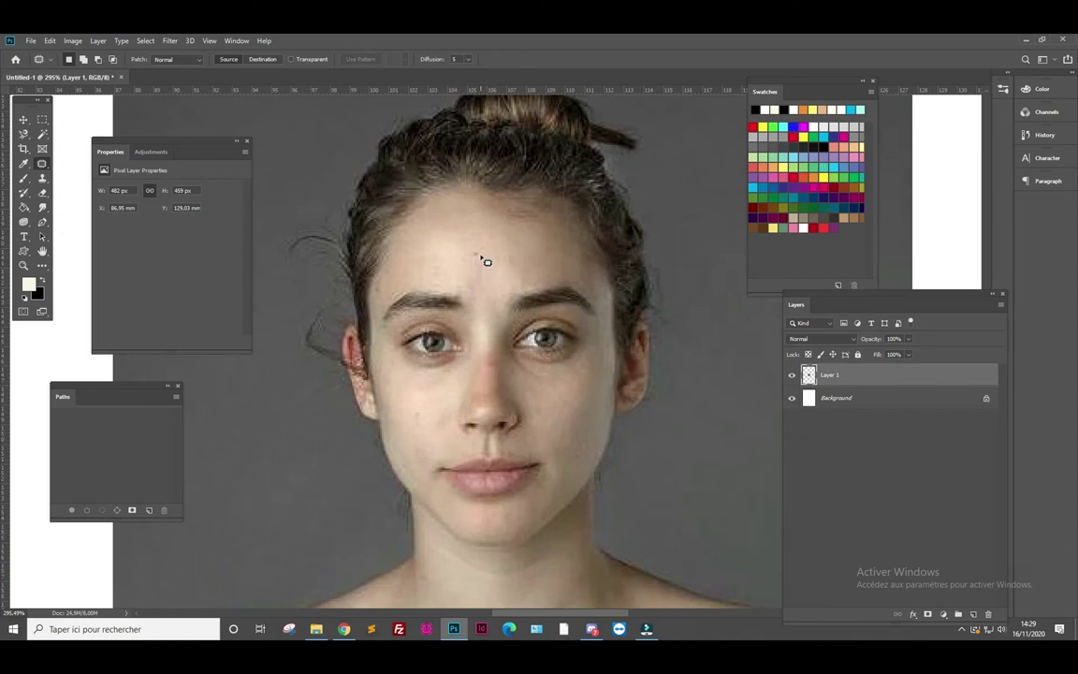
left_click(475, 248)
left_click(477, 255)
left_click_drag(477, 255, 474, 252)
left_click_drag(478, 259, 452, 253)
Patch the dark skin under both eyes and clear the selection
mouse_move(513, 354)
left_mouse_down()
mouse_move(546, 385)
mouse_move(539, 391)
mouse_move(540, 380)
mouse_move(559, 381)
mouse_move(554, 344)
left_mouse_up()
left_click_drag(470, 360, 438, 380)
left_click(43, 120)
key("ctrl+d")
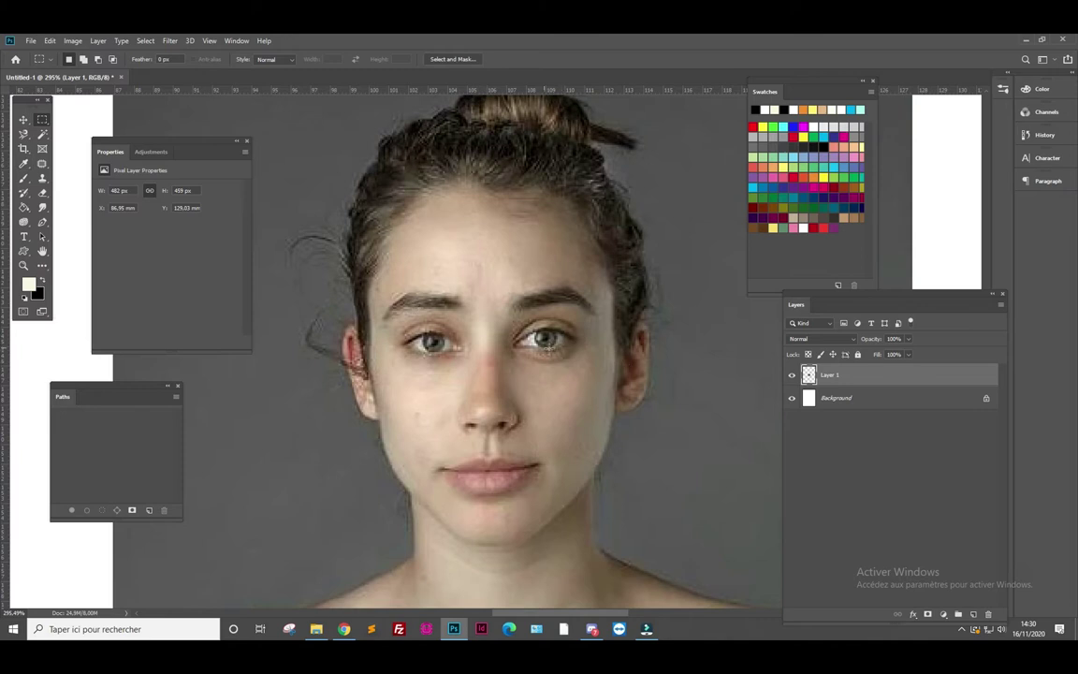
left_click(41, 163)
mouse_move(525, 357)
left_mouse_down()
mouse_move(582, 353)
mouse_move(530, 359)
left_mouse_up()
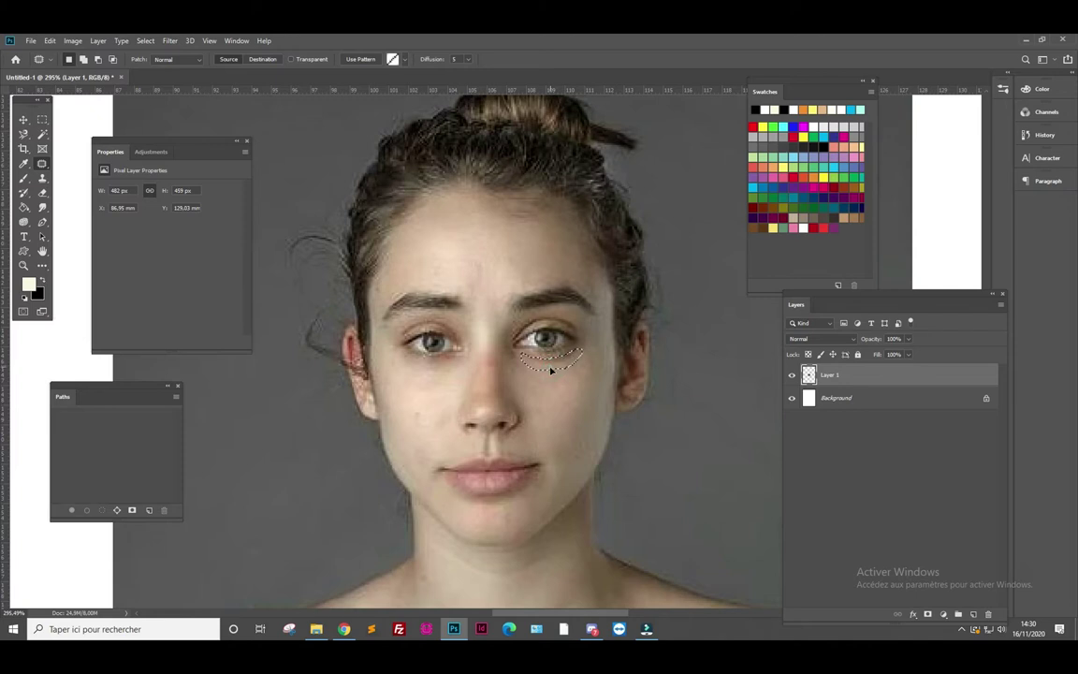
key("ctrl+d")
left_click(42, 119)
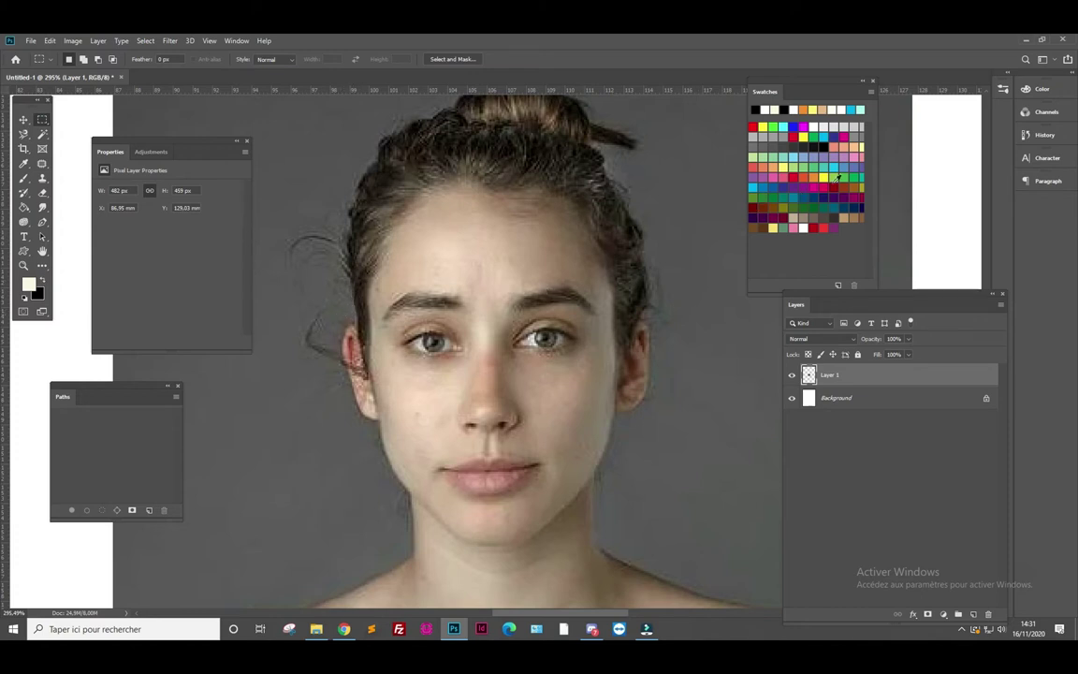
In the History panel, compare the first Patch Tool state against the final Deselect state
left_click(1040, 135)
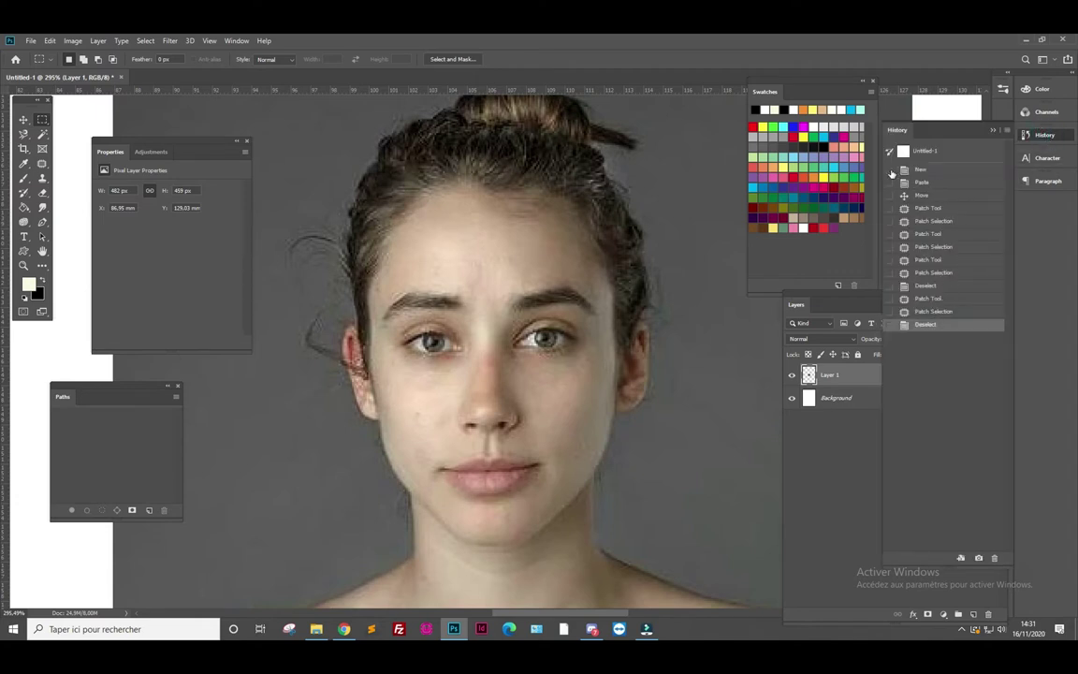
left_click(889, 209)
left_click(929, 208)
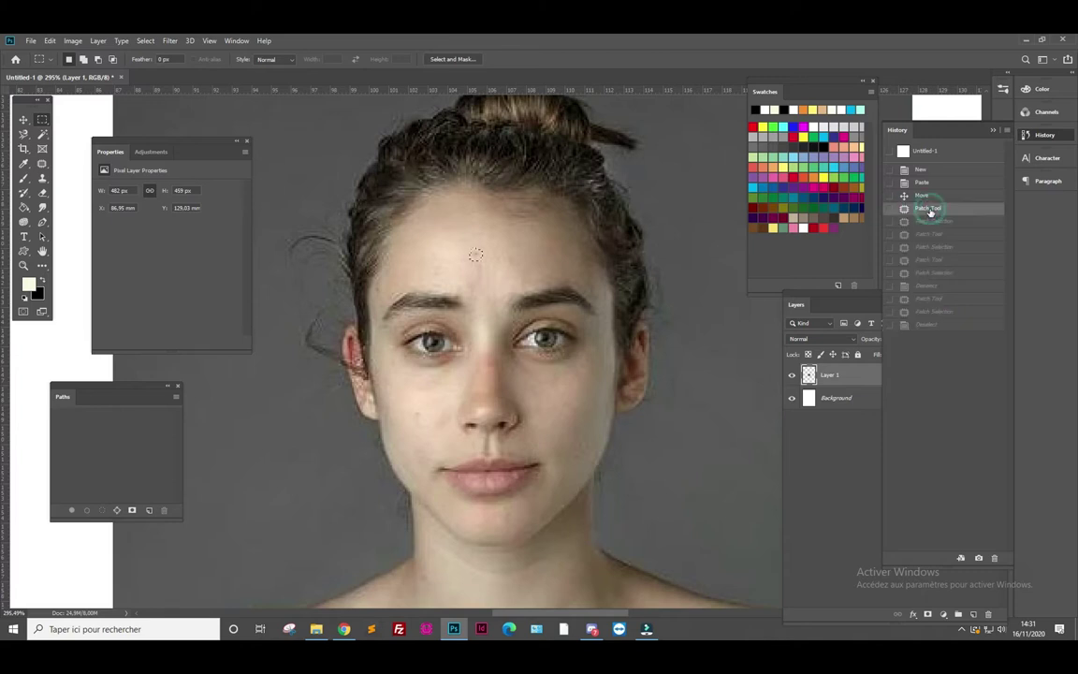
left_click(930, 326)
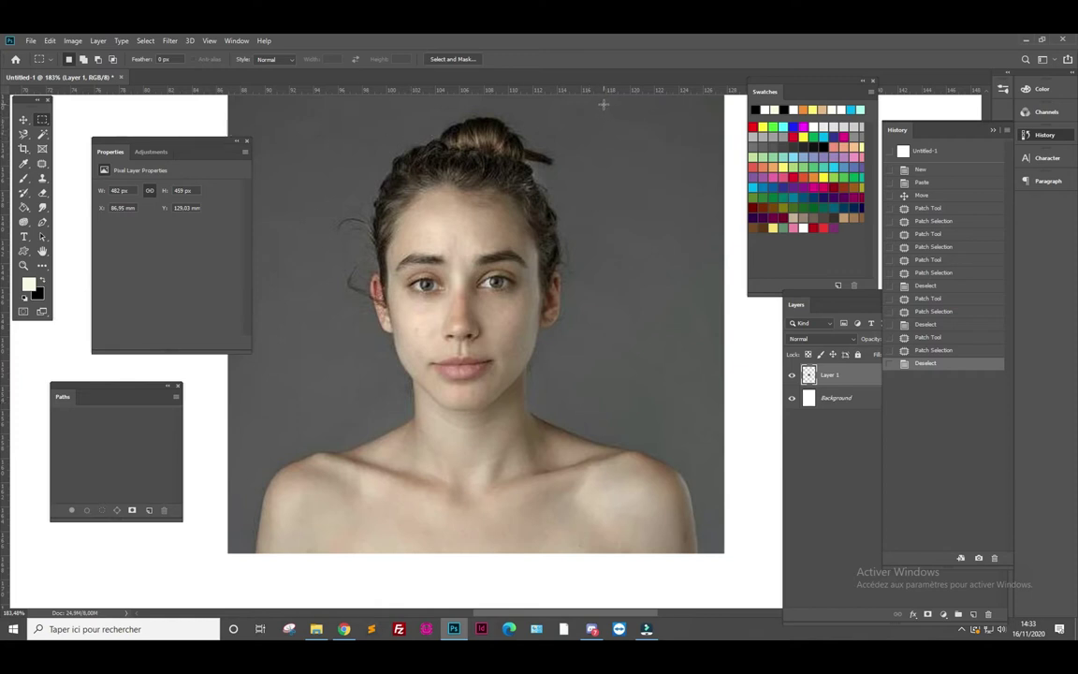
Copy a rectangle around the head onto Layer 2 and nudge it with the arrow keys
mouse_move(603, 101)
left_mouse_down()
mouse_move(356, 418)
mouse_move(322, 416)
left_mouse_up()
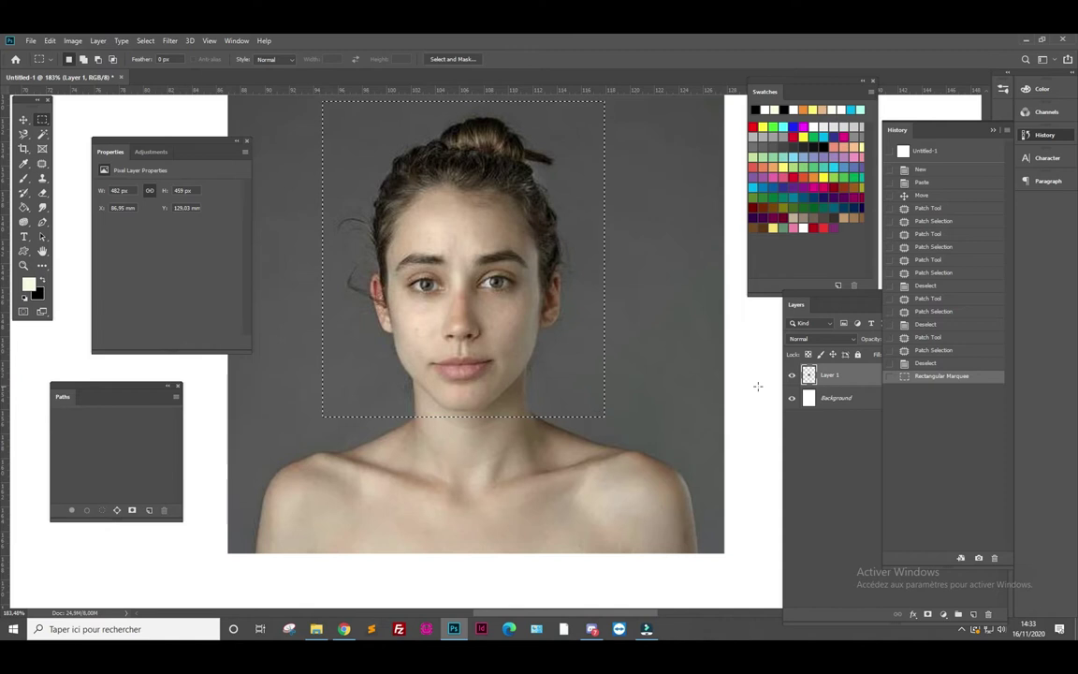
key("ctrl+c")
key("ctrl+v")
left_click(23, 120)
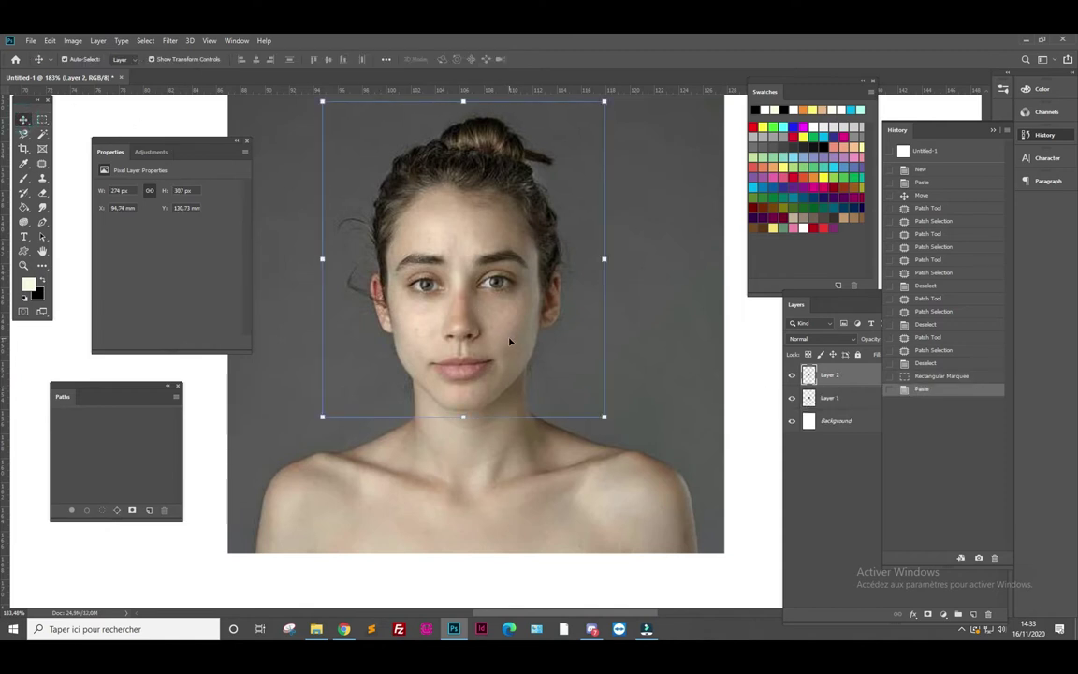
key("Up")
key("Up")
key("Up")
key("Up")
key("Up")
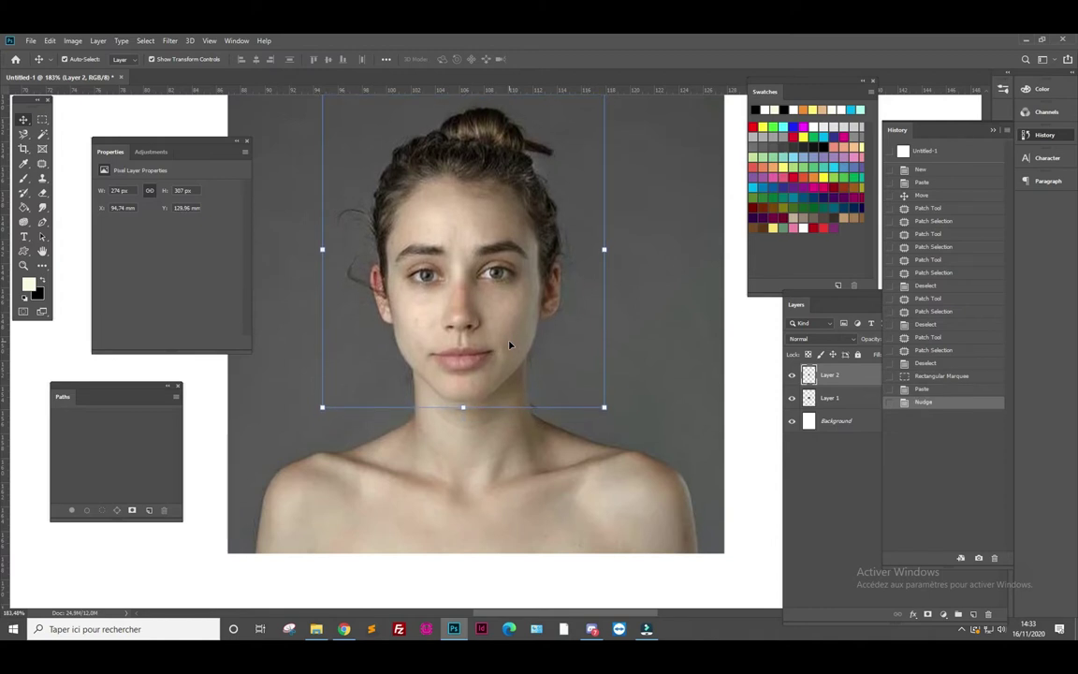
key("Down")
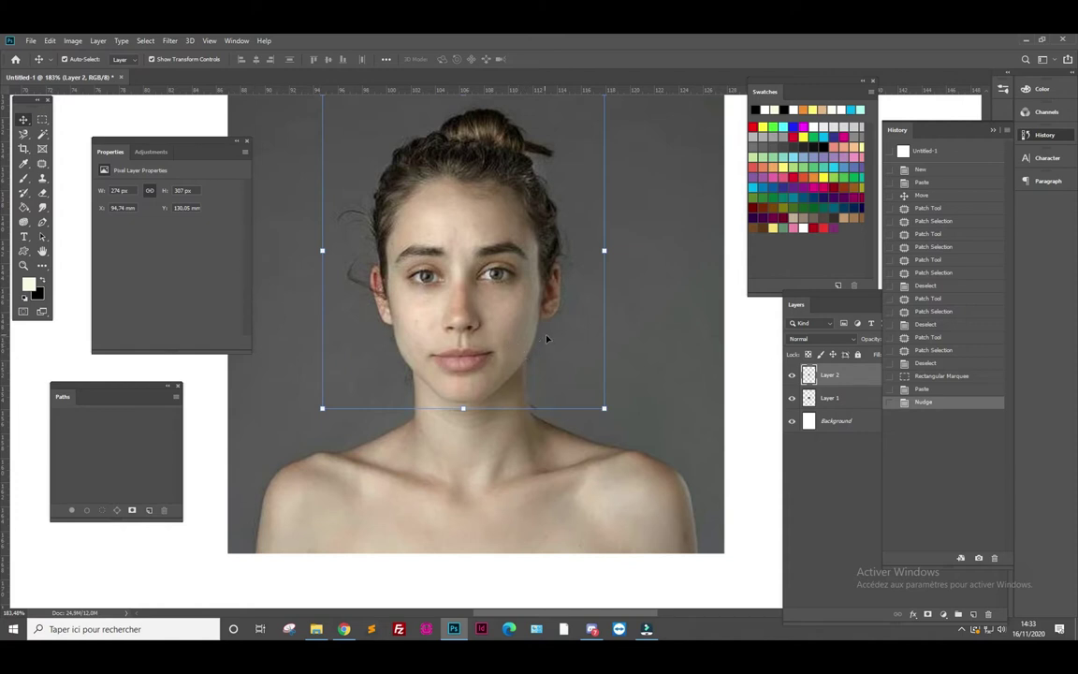
left_click(42, 119)
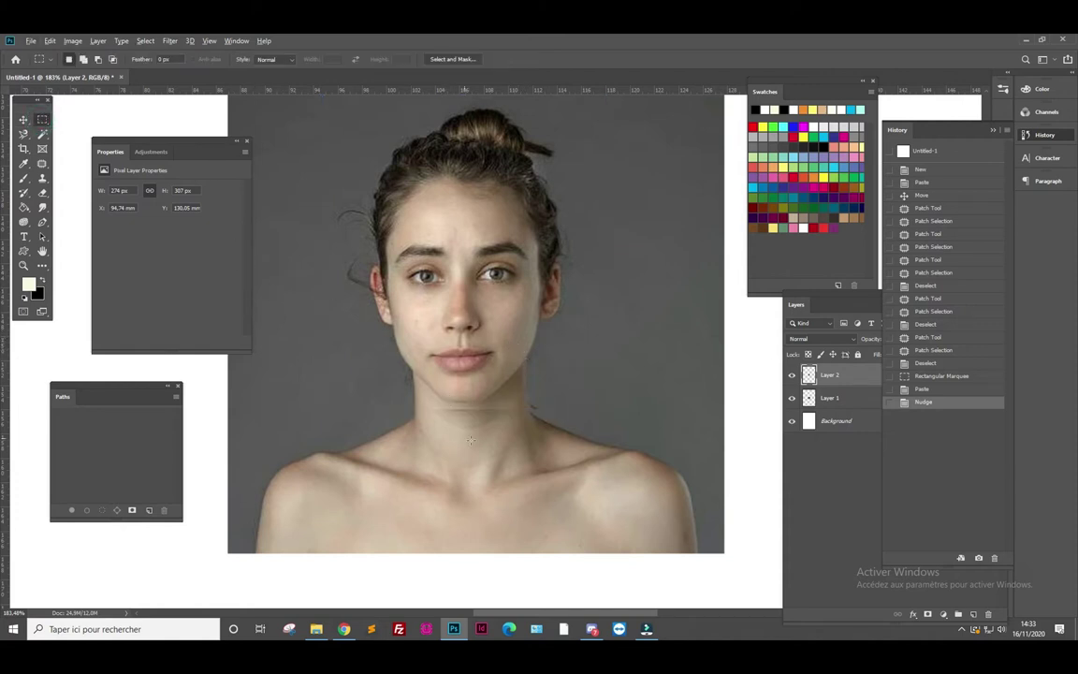
scroll(483, 431, "up", 3)
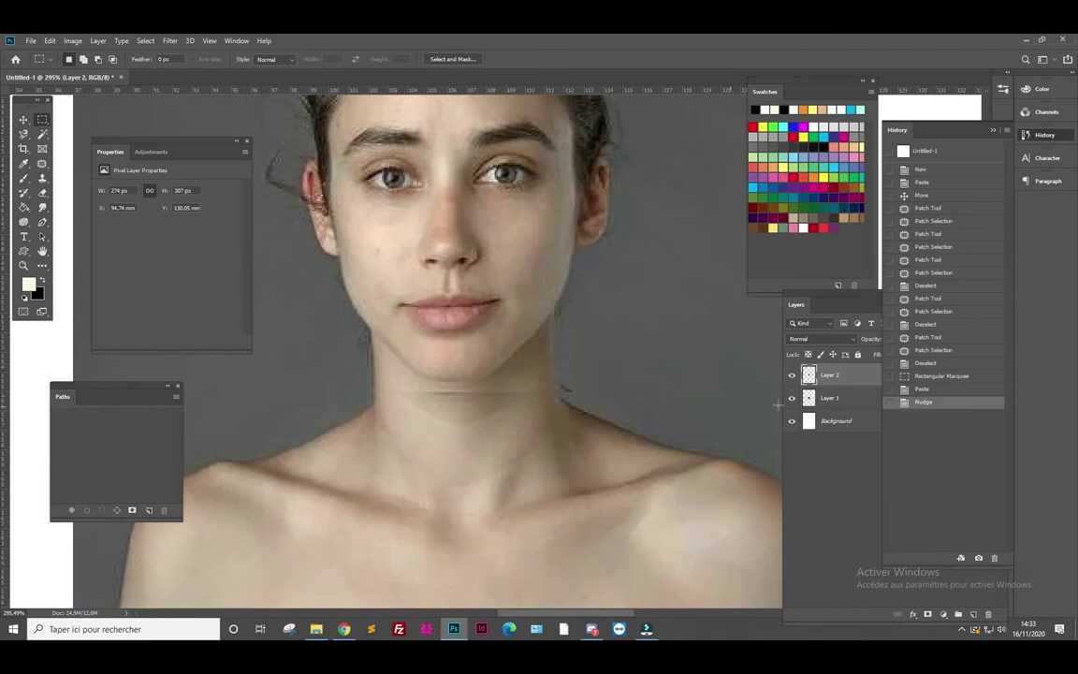
Add a layer mask to Layer 2 and set a 31 px brush
left_click(849, 378)
left_click(927, 613)
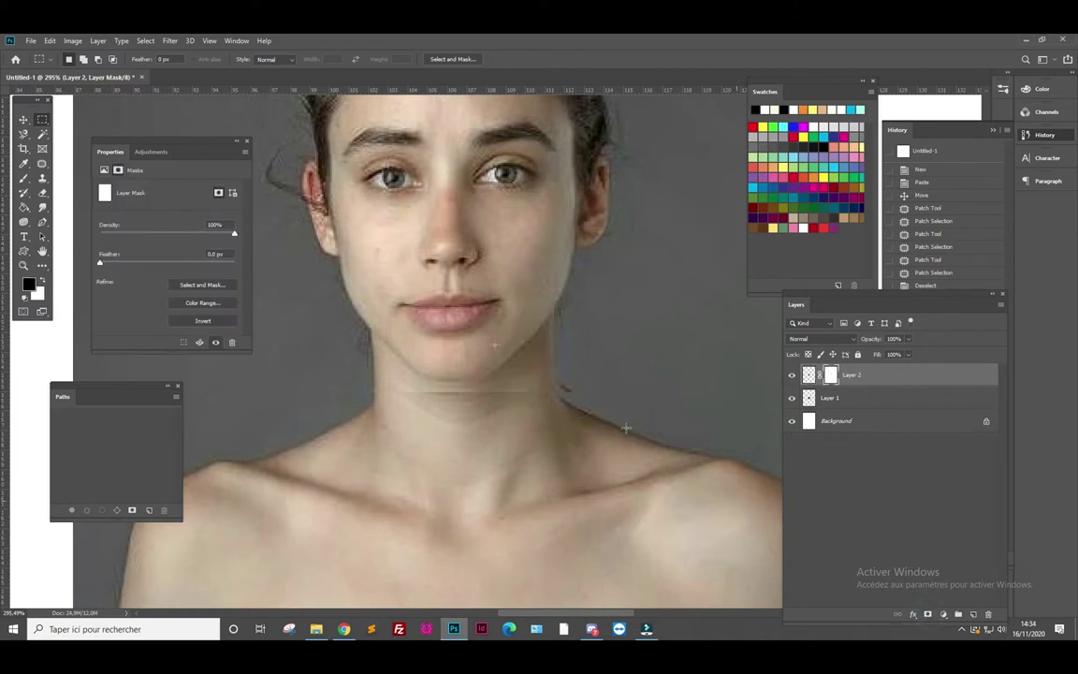
left_click(24, 179)
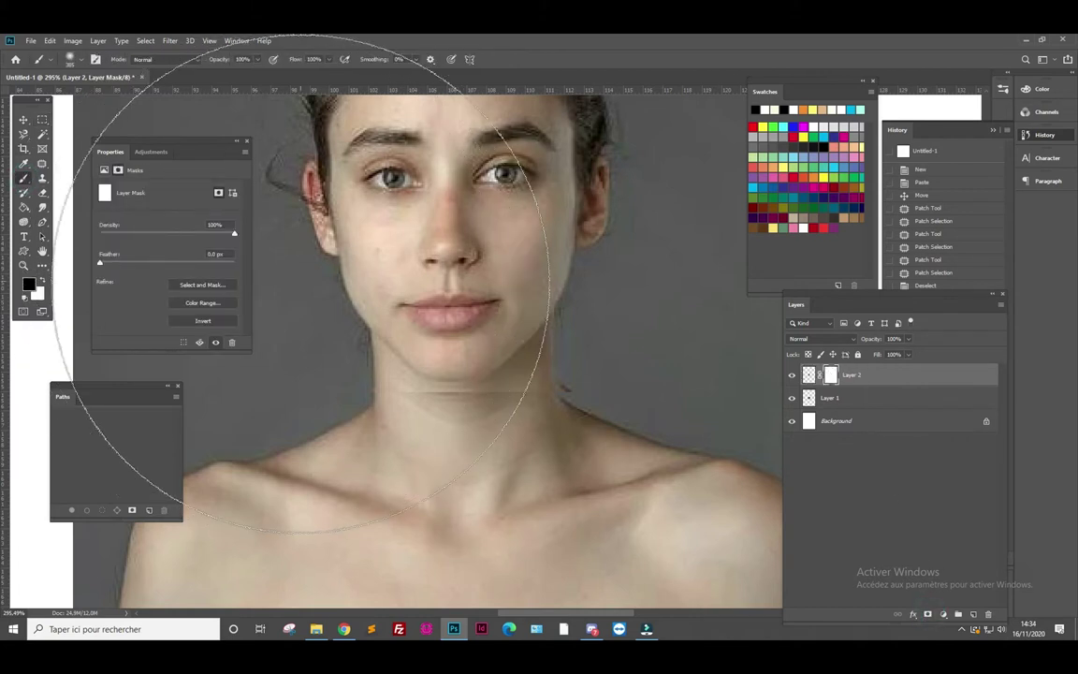
left_click(81, 61)
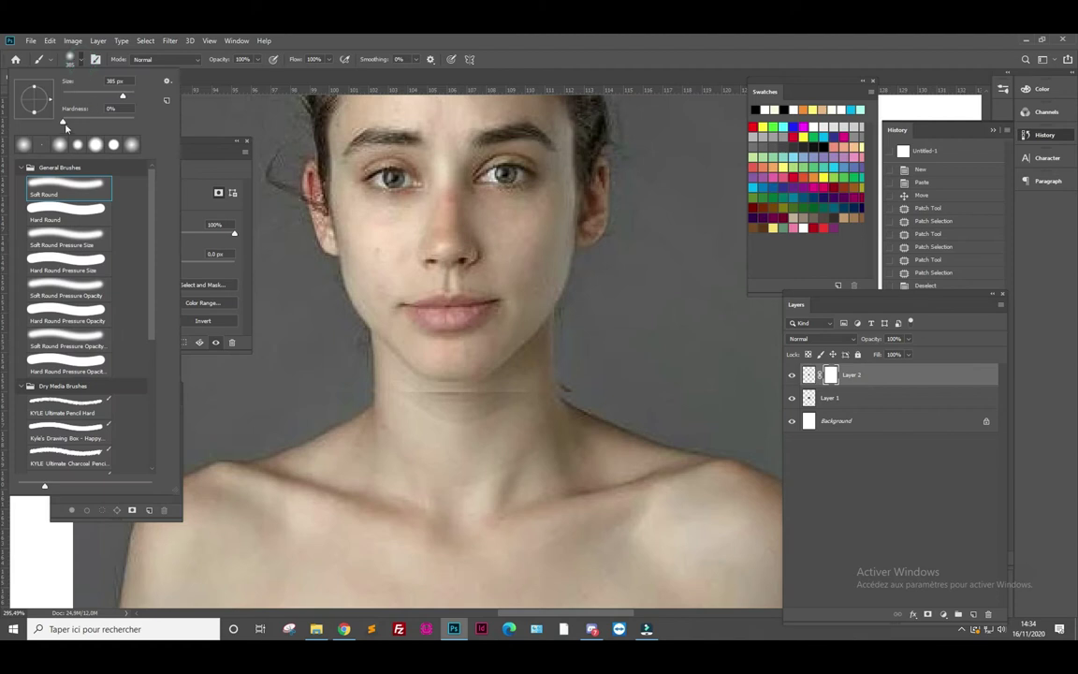
left_click_drag(81, 95, 73, 96)
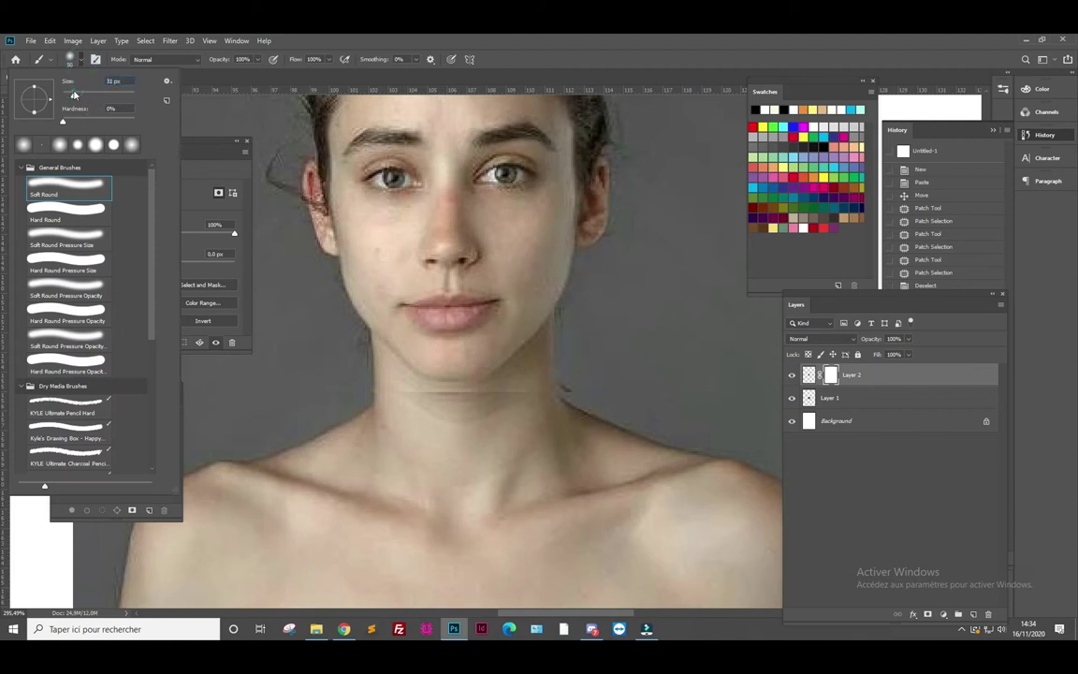
left_click(517, 403)
Paint on the mask across the neck seam, left and right sides
left_click_drag(500, 408, 438, 410)
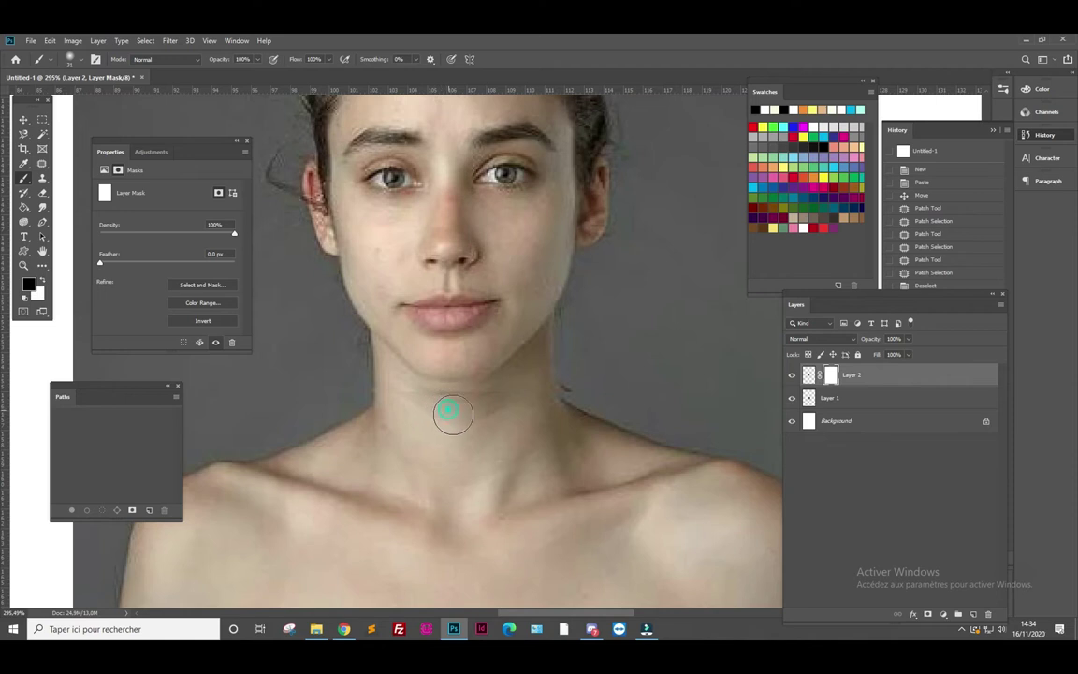
left_click_drag(439, 411, 447, 414)
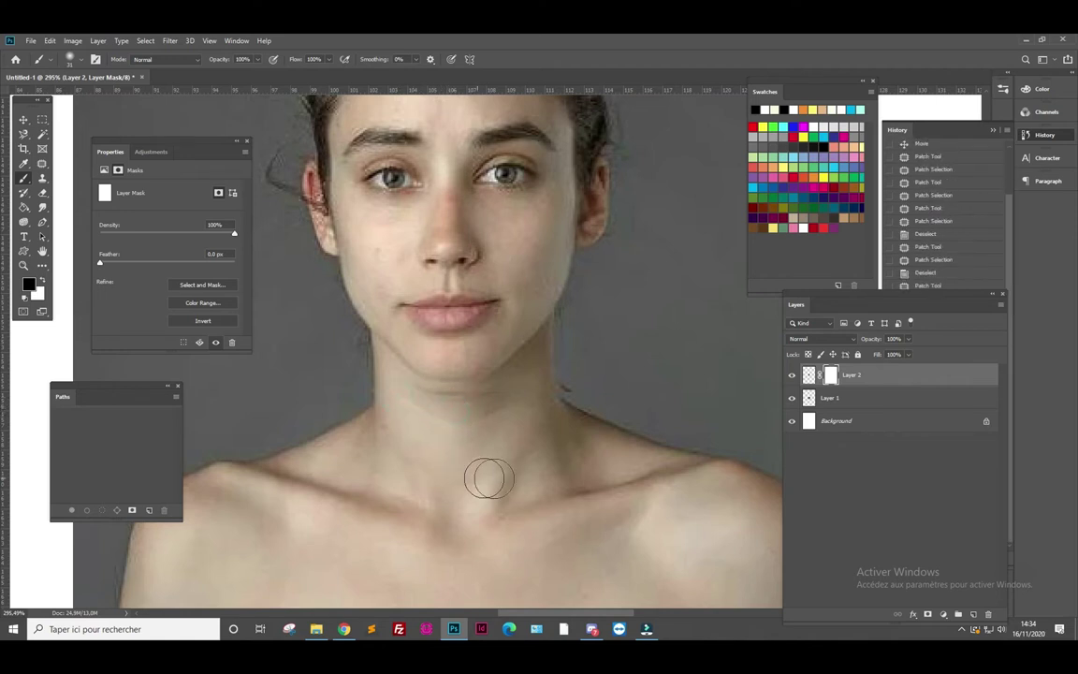
mouse_move(531, 401)
left_mouse_down()
mouse_move(525, 413)
mouse_move(572, 402)
left_mouse_up()
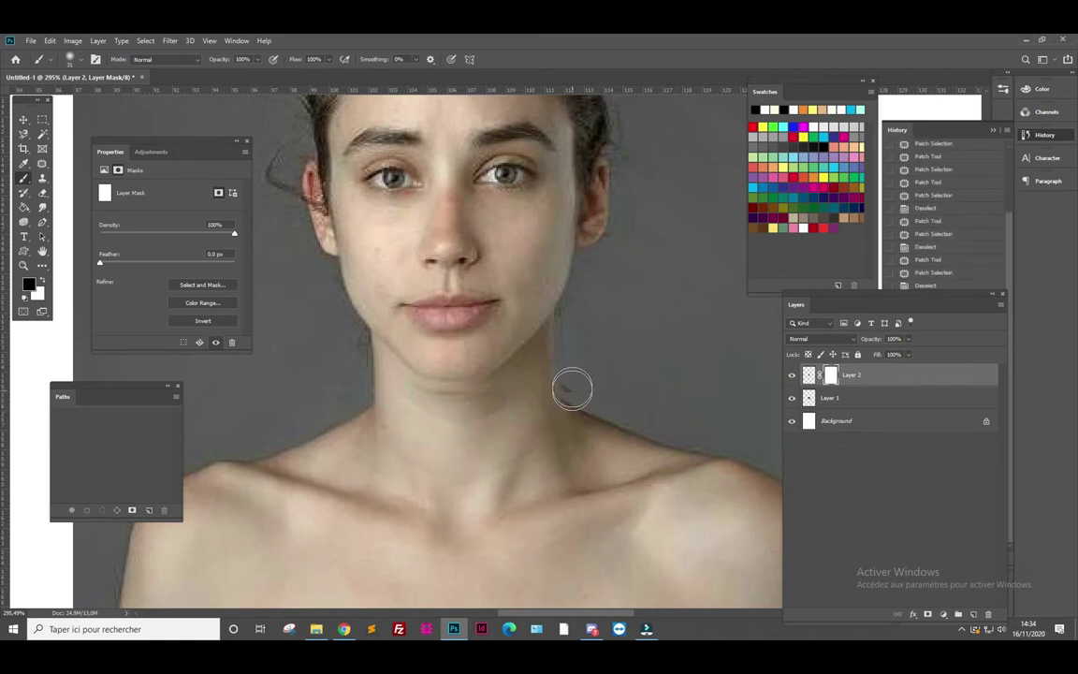
left_click(72, 60)
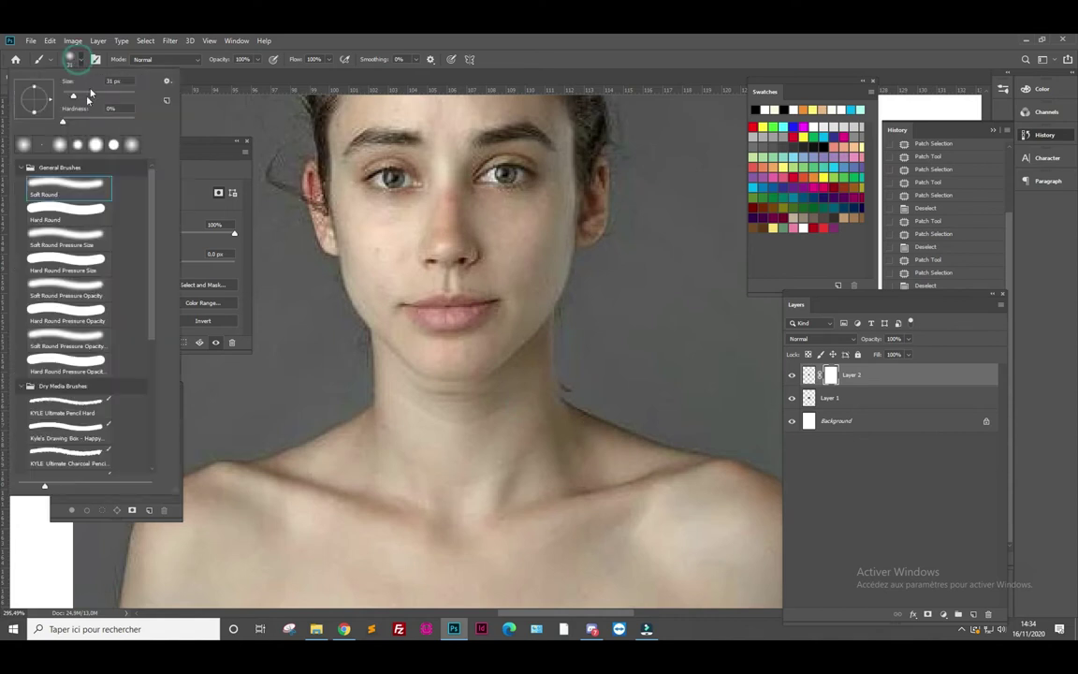
left_click(578, 378)
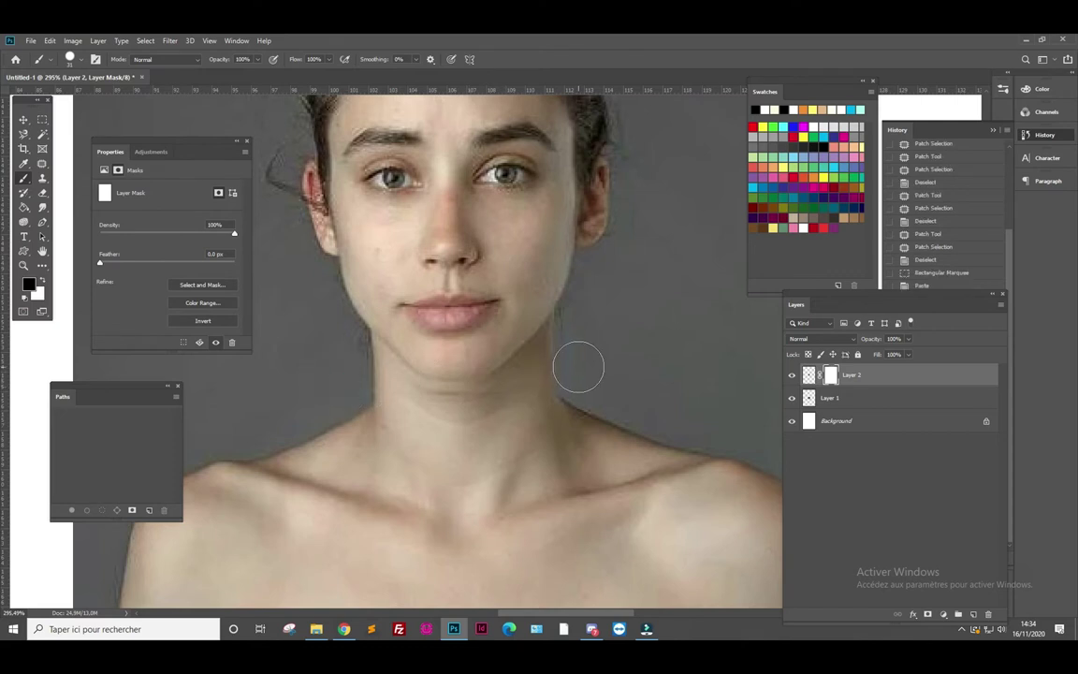
scroll(637, 322, "down", 3)
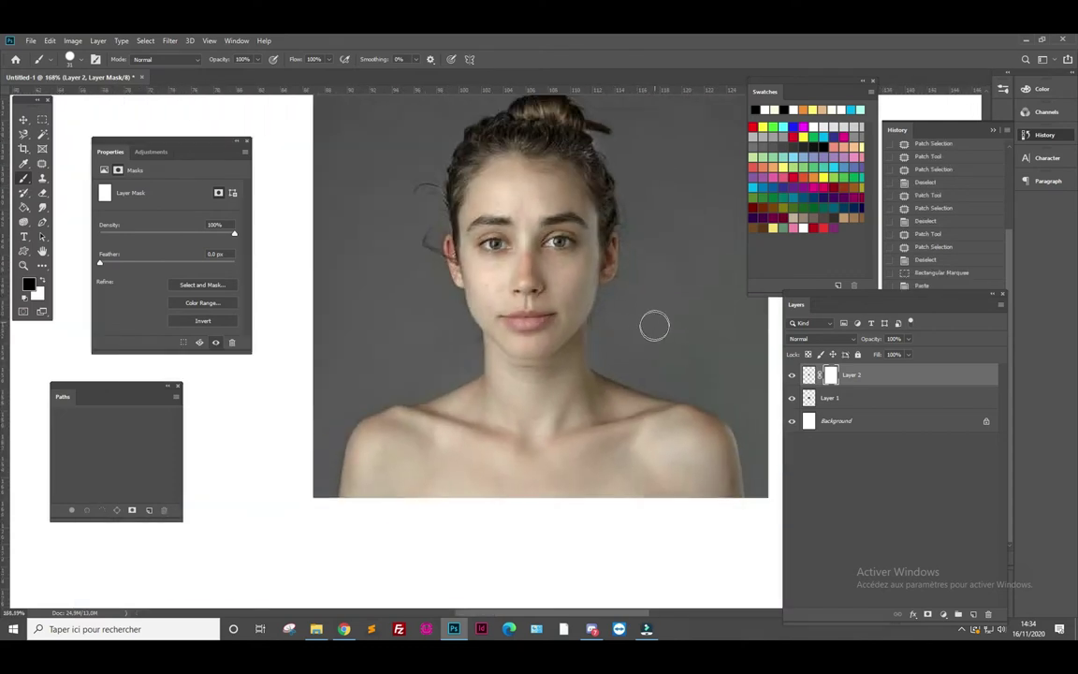
scroll(645, 325, "up", 2)
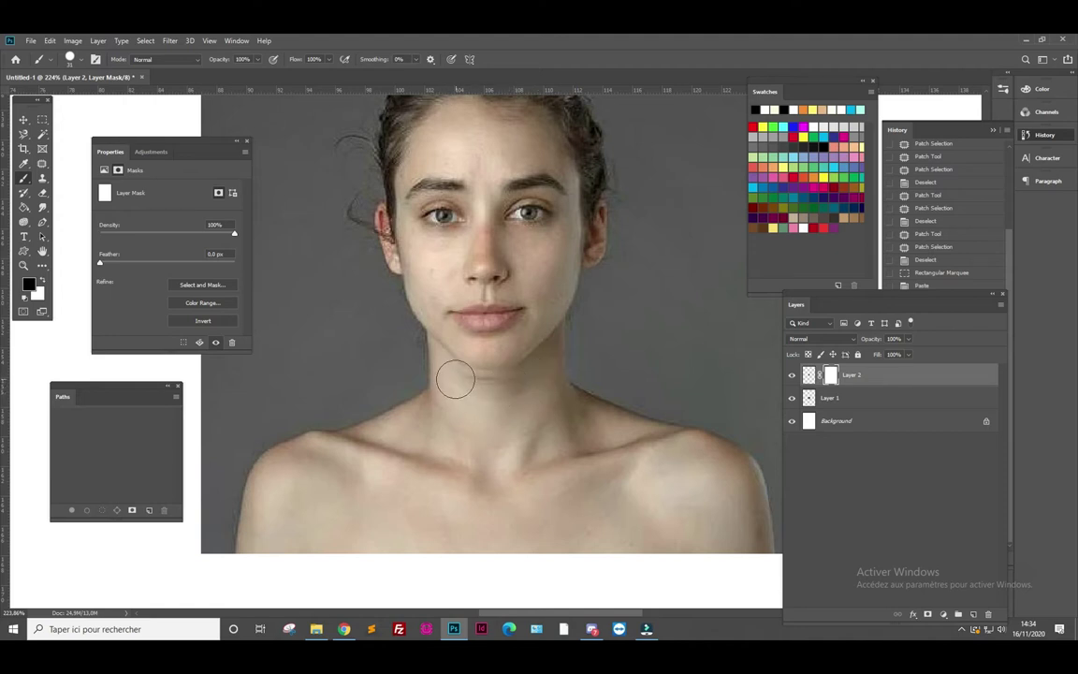
Merge Layer 1 and Layer 2 into a single Layer 3
left_click(883, 400, "ctrl")
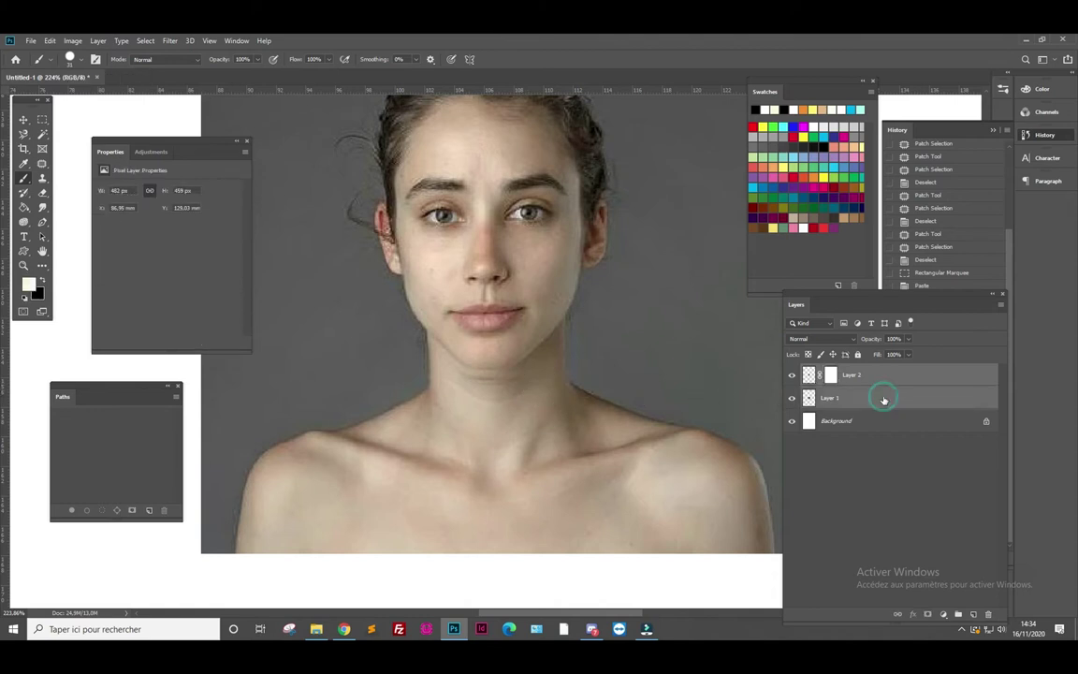
right_click(884, 401)
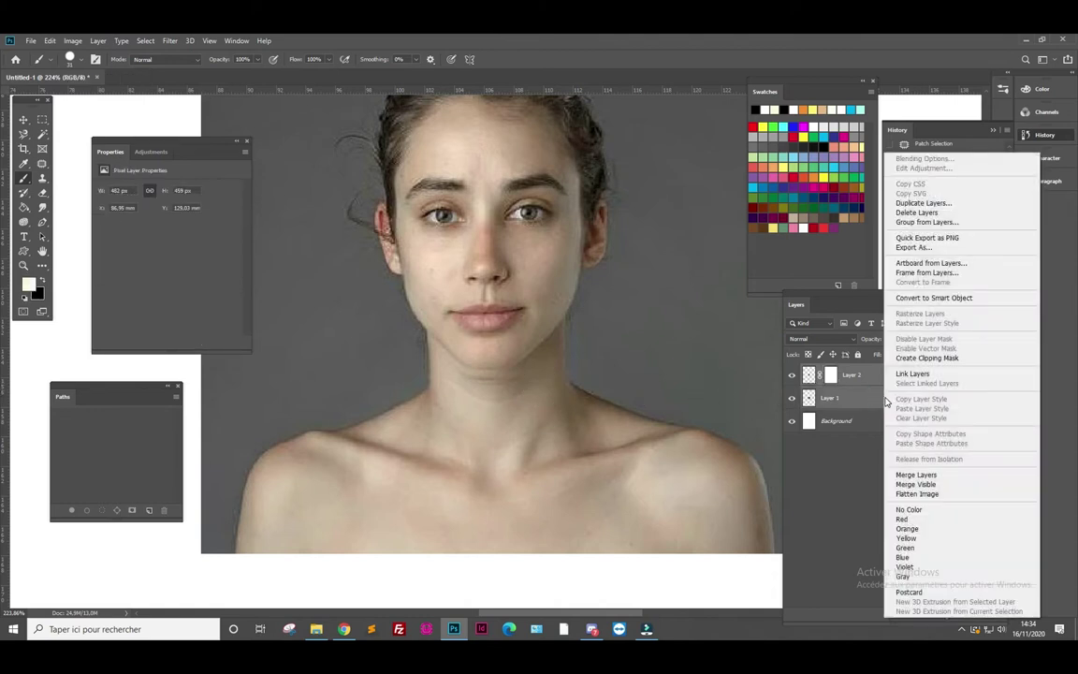
left_click(929, 478)
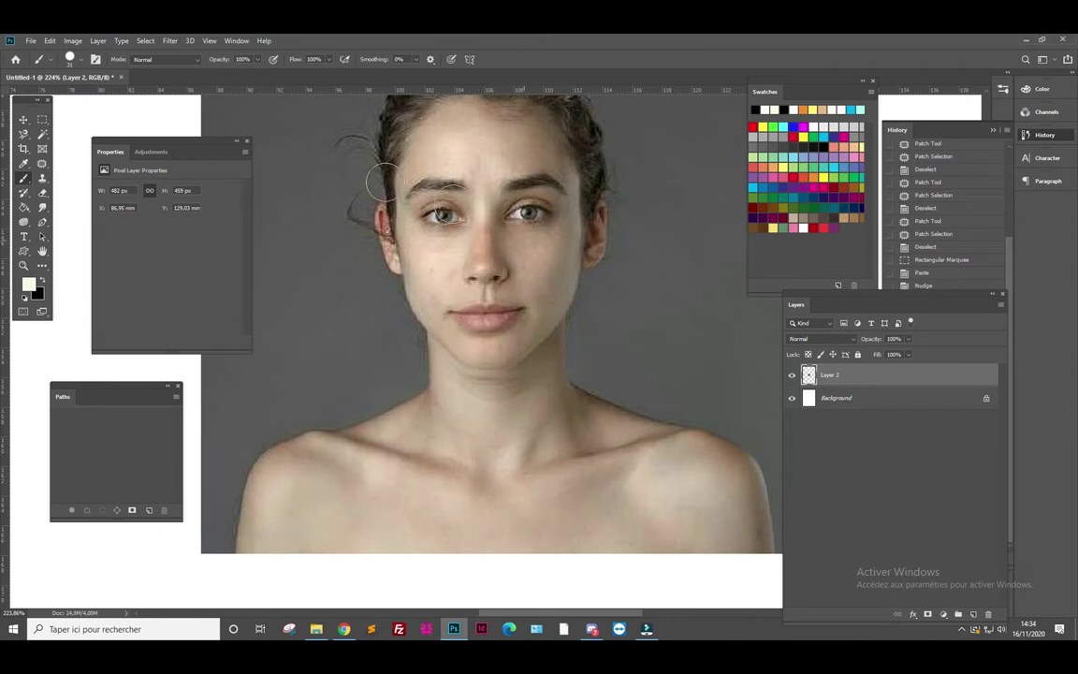
Patch the skin across the neck and clear the selection
left_click(43, 163)
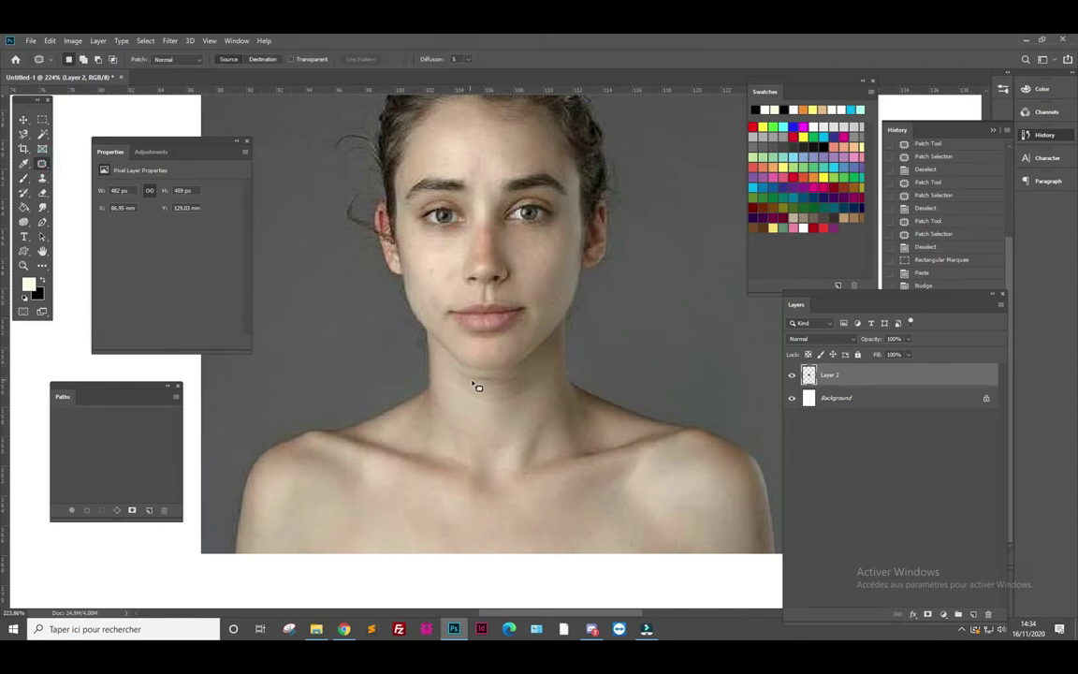
mouse_move(457, 374)
left_mouse_down()
mouse_move(502, 389)
mouse_move(460, 378)
mouse_move(493, 393)
left_mouse_up()
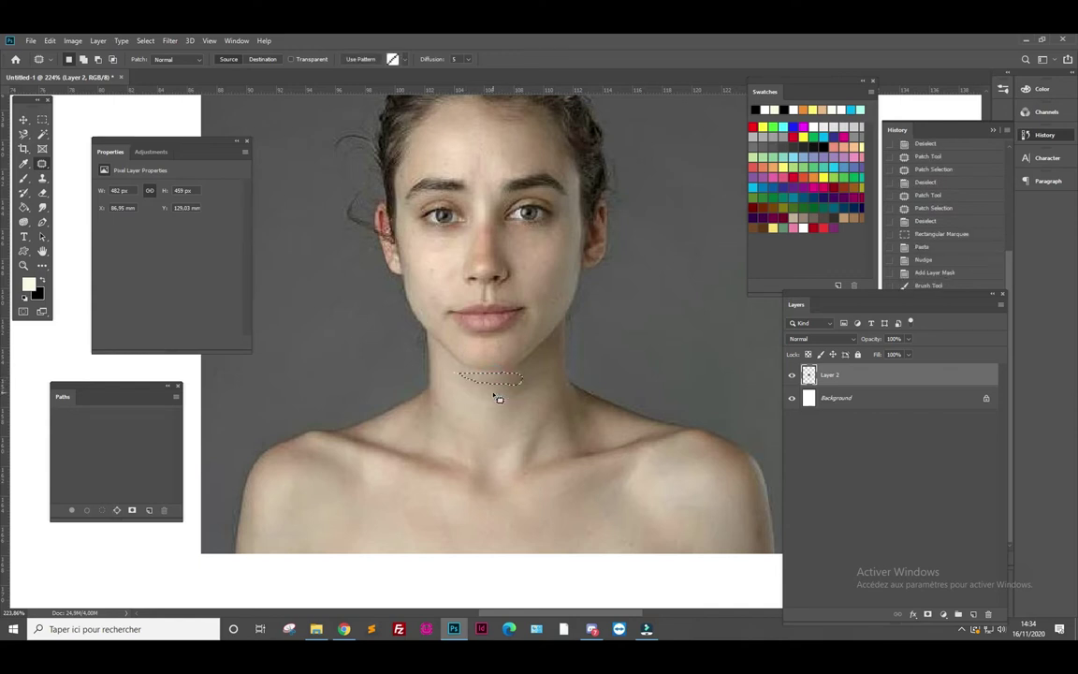
left_click(42, 120)
left_click(344, 306)
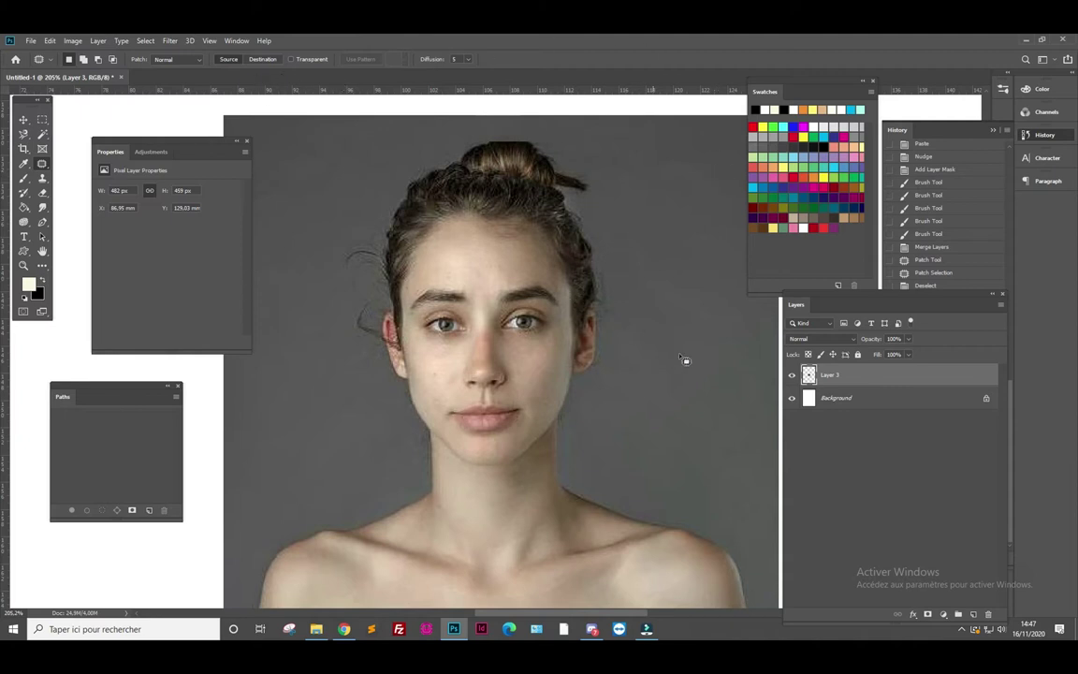
Open Filter > Liquify, zoom in, and enlarge the left Eye Size
left_click(169, 41)
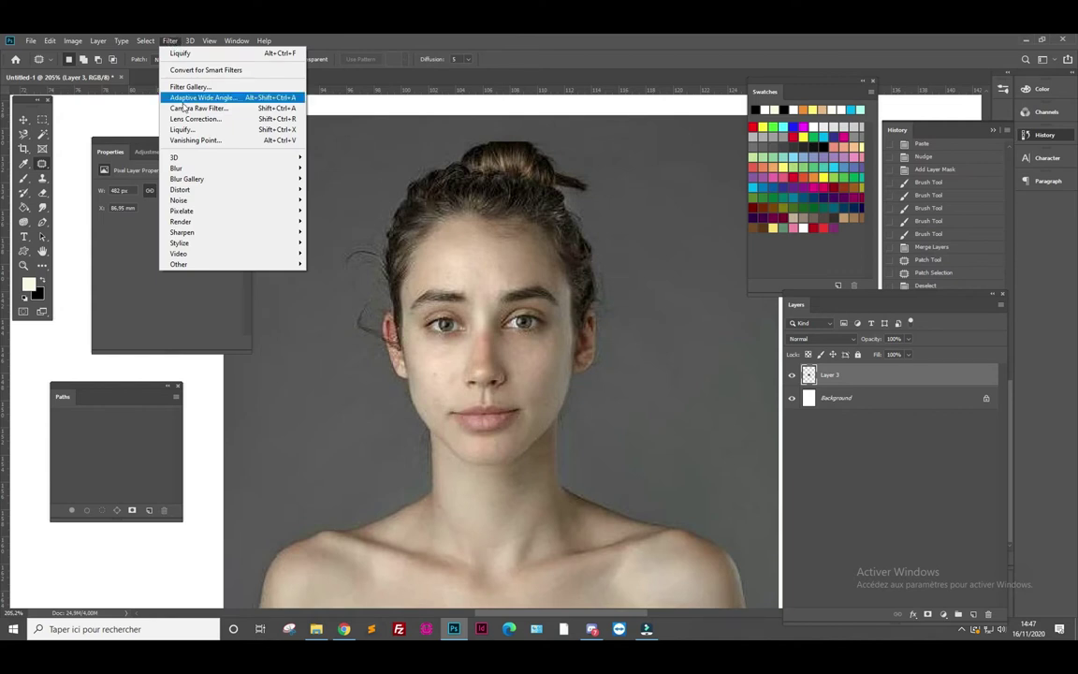
left_click(192, 130)
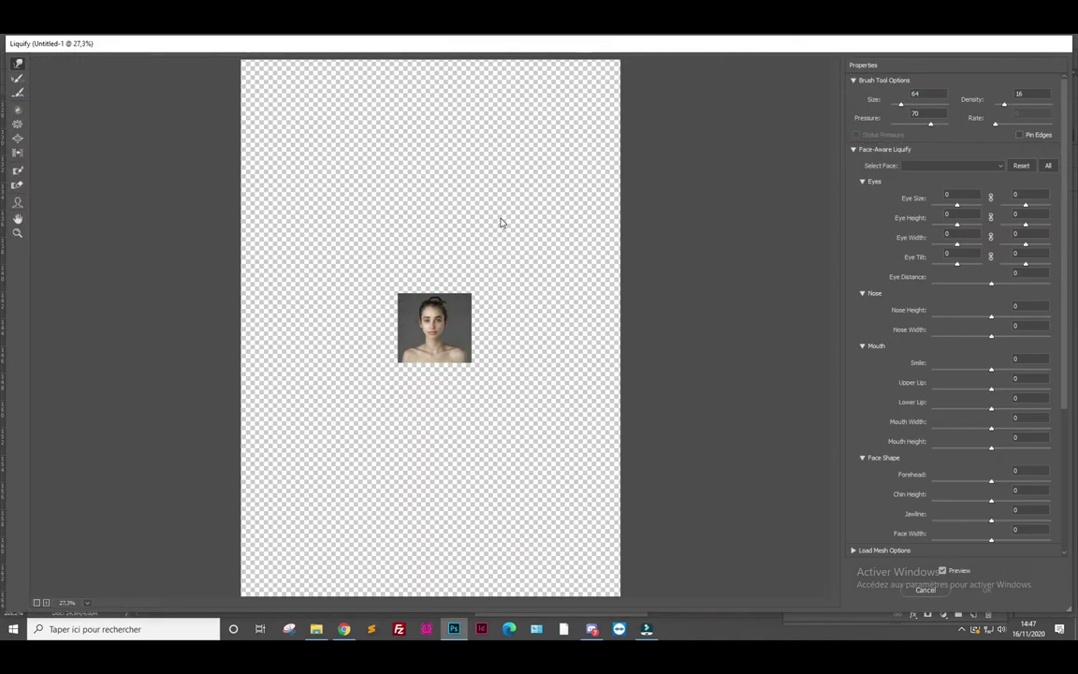
scroll(439, 328, "up", 2)
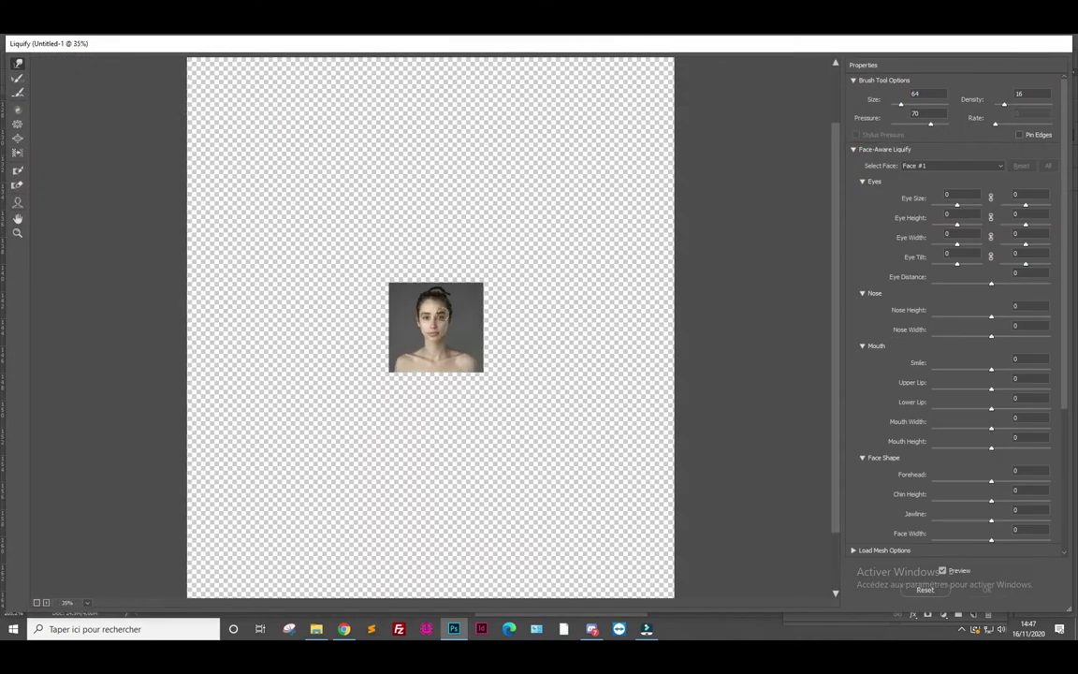
scroll(440, 328, "up", 3)
scroll(440, 328, "up", 1)
scroll(440, 328, "up", 5)
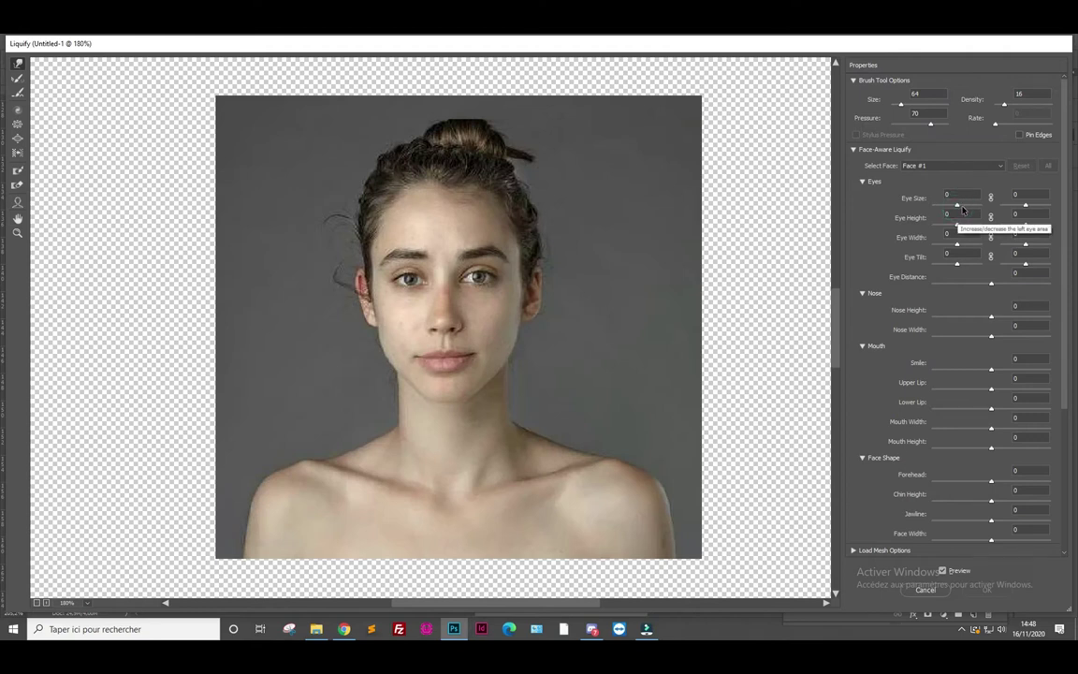
left_click(957, 206)
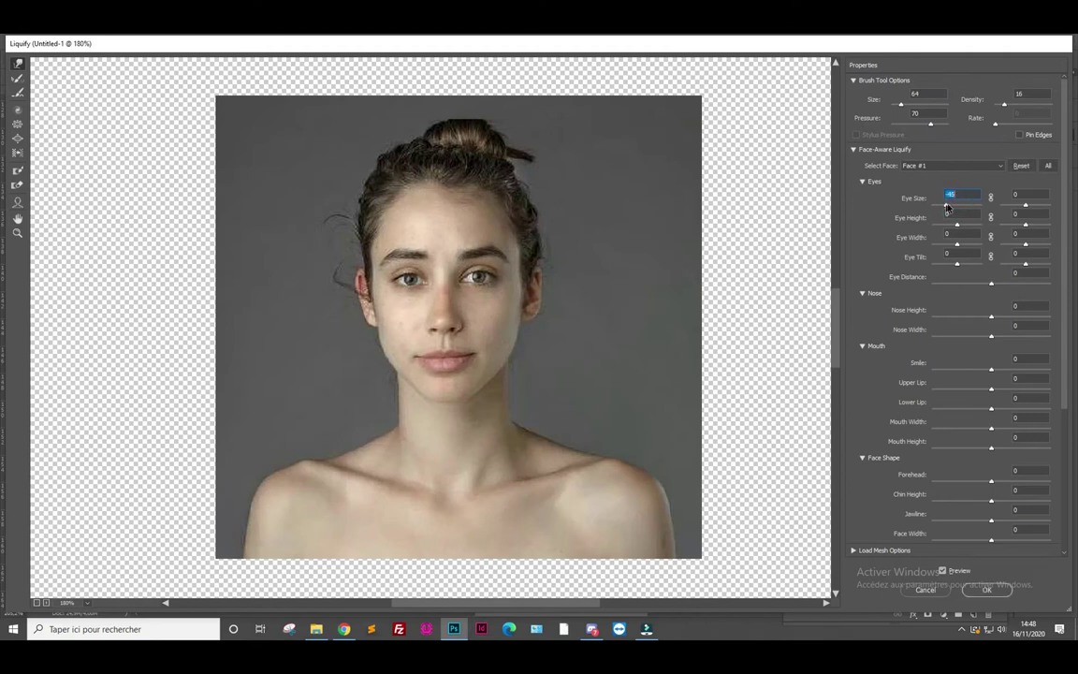
left_click_drag(947, 208, 953, 207)
left_click_drag(954, 206, 1033, 209)
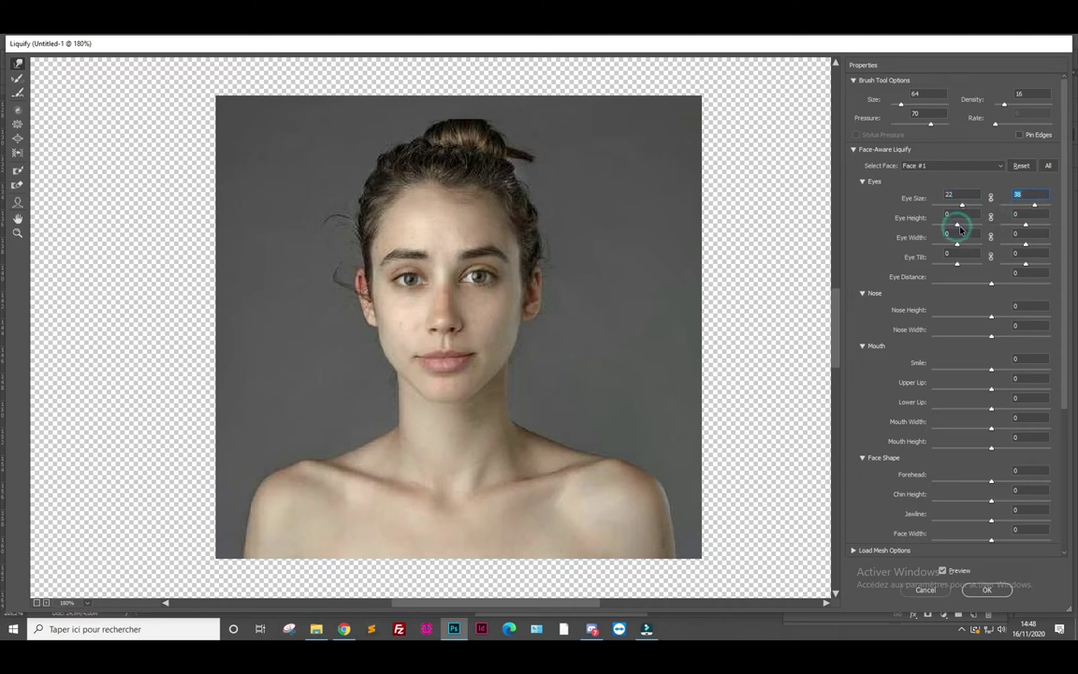
Raise the left eye, narrow and raise the right eye, and tilt the left eye
left_click_drag(955, 225, 971, 227)
left_click_drag(1025, 245, 1011, 249)
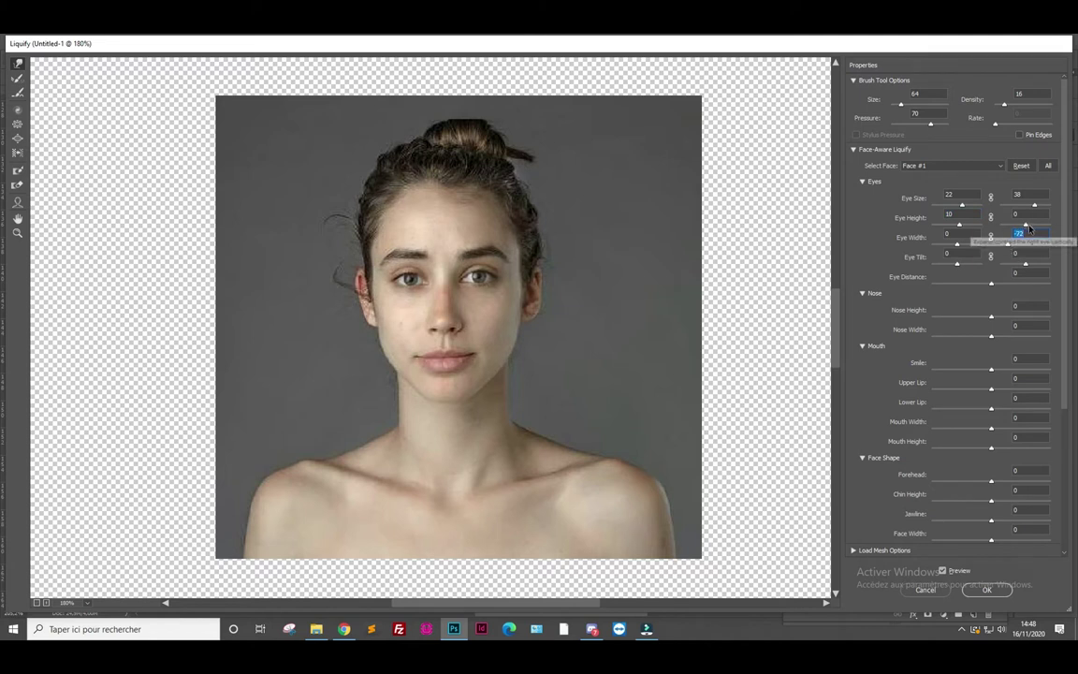
left_click_drag(1024, 226, 1024, 232)
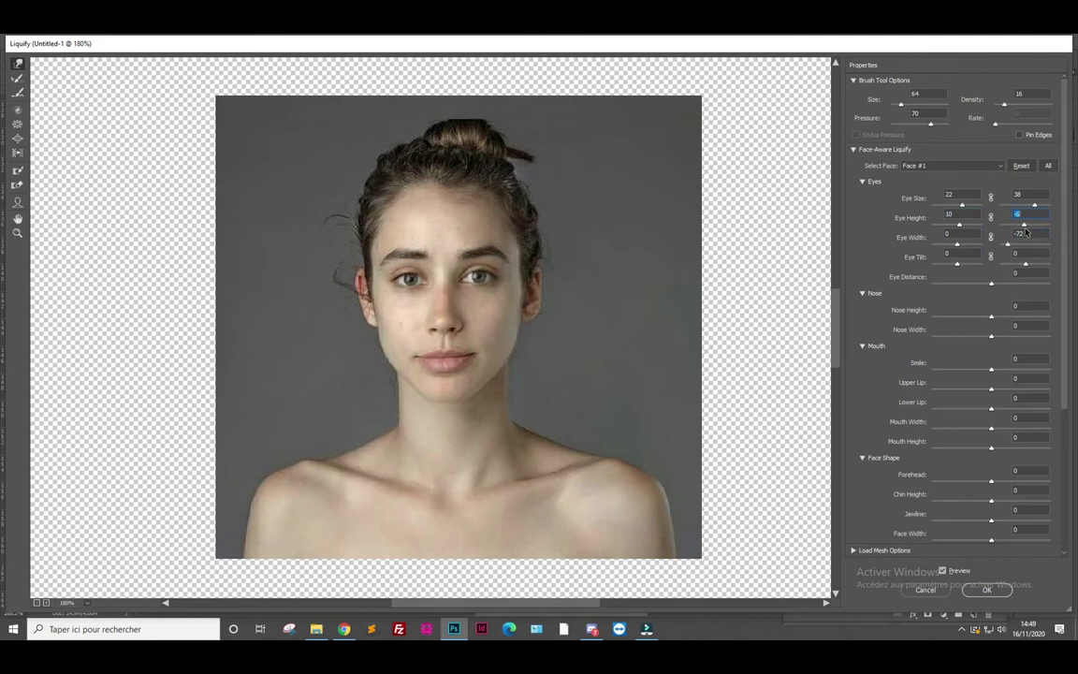
left_click_drag(956, 263, 878, 269)
Tilt, widen slightly and lower the right eye, then adjust Eye Distance
left_click_drag(1024, 264, 1010, 270)
mouse_move(1009, 245)
left_mouse_down()
mouse_move(1024, 247)
mouse_move(998, 247)
left_mouse_up()
left_click_drag(1023, 228, 1008, 232)
mouse_move(992, 284)
left_mouse_down()
mouse_move(1029, 286)
mouse_move(916, 292)
left_mouse_up()
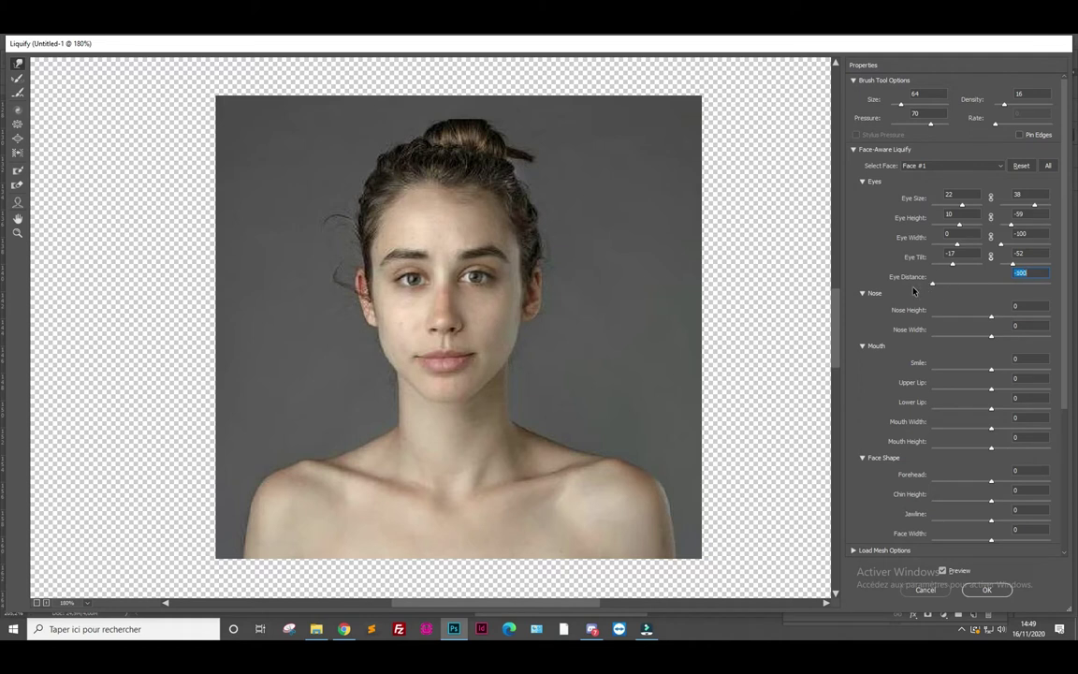
left_click_drag(916, 291, 1048, 291)
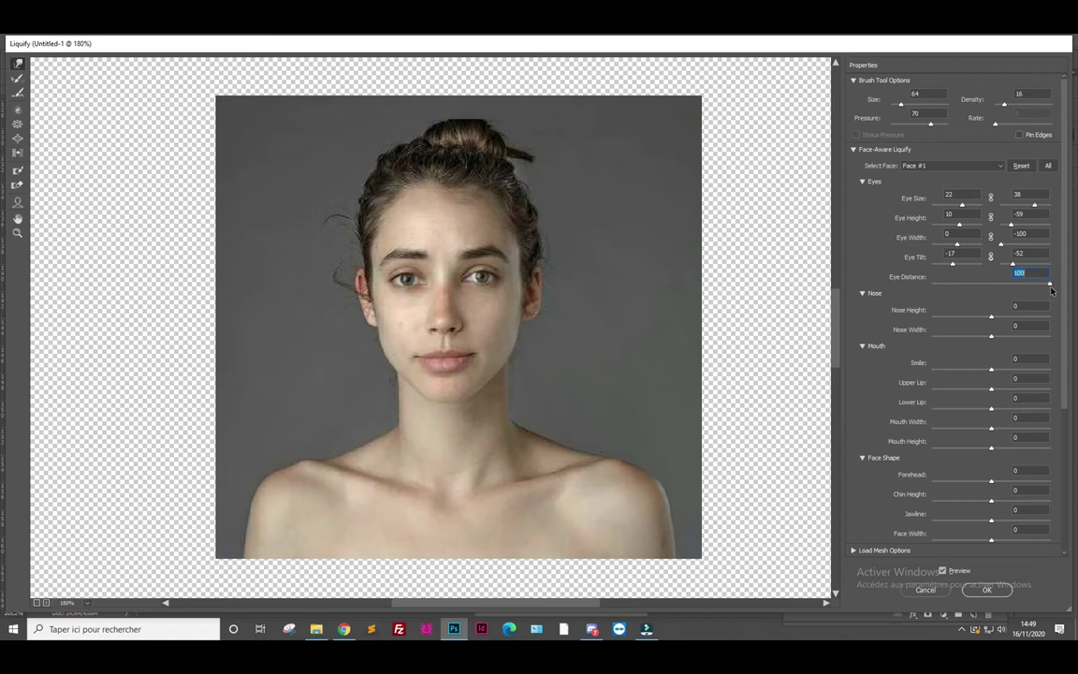
left_click_drag(1048, 290, 1009, 291)
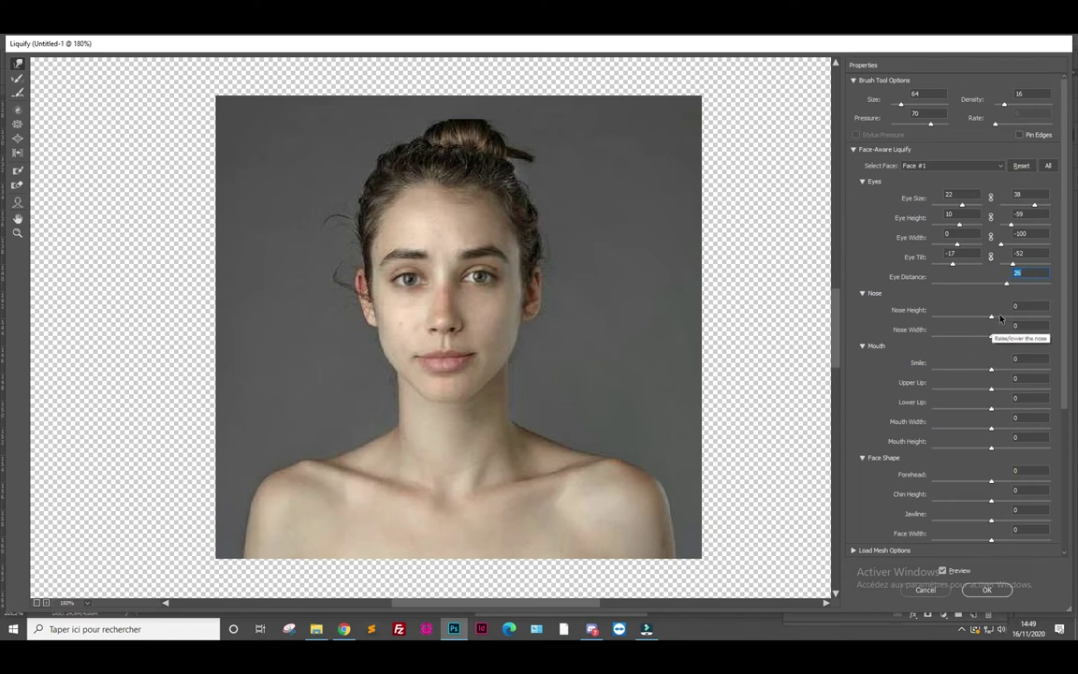
Raise and widen the nose, reduce the smile, thicken the upper lip, set mouth width 18
mouse_move(991, 316)
left_mouse_down()
mouse_move(1034, 316)
mouse_move(967, 322)
left_mouse_up()
mouse_move(992, 335)
left_mouse_down()
mouse_move(1022, 339)
mouse_move(1035, 370)
mouse_move(919, 368)
mouse_move(1033, 368)
left_mouse_up()
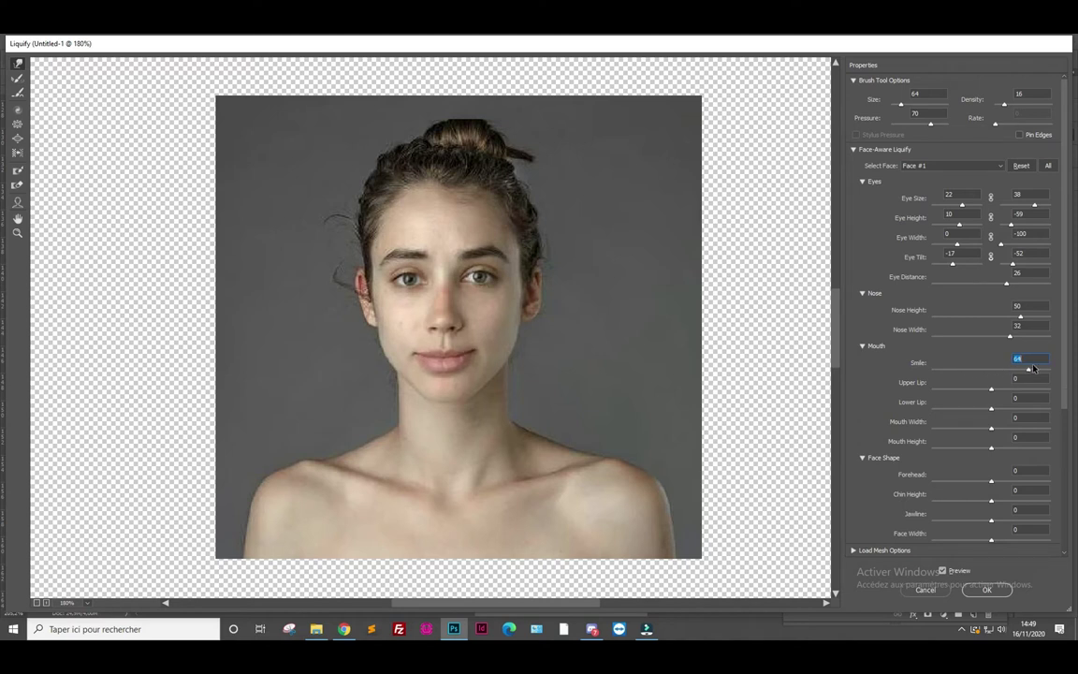
key("shift+Down")
key("shift+Down")
key("shift+Down")
key("shift+Up")
key("shift+Up")
key("shift+Up")
key("shift+Up")
left_click_drag(1020, 358, 994, 361)
mouse_move(992, 389)
left_mouse_down()
mouse_move(1043, 388)
mouse_move(1021, 409)
left_mouse_up()
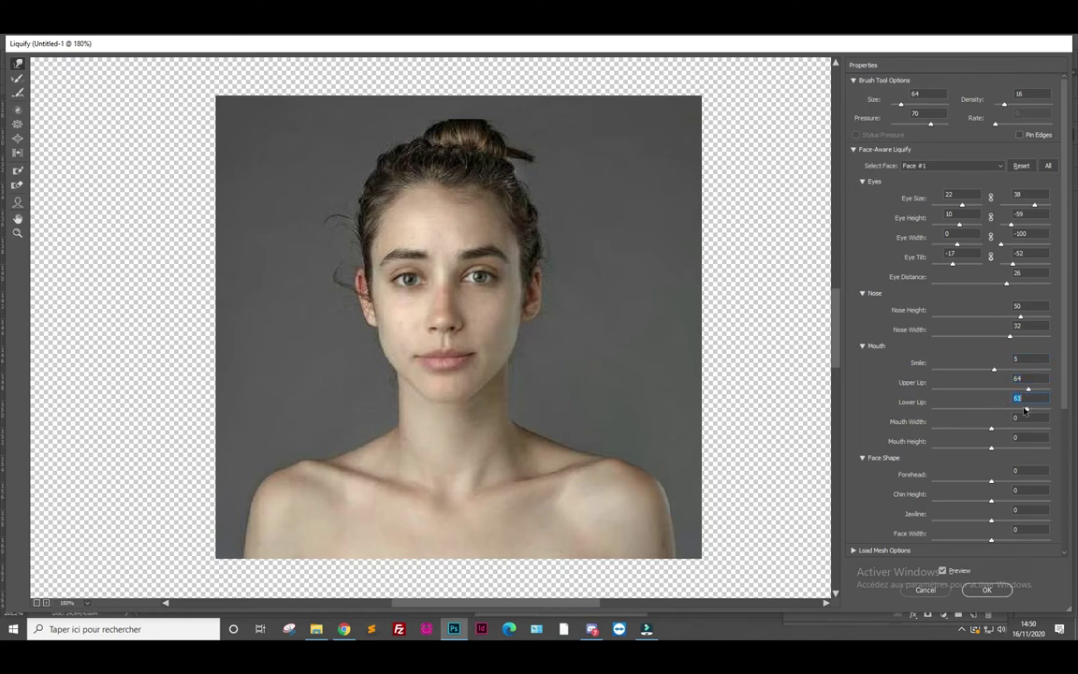
mouse_move(991, 427)
left_mouse_down()
mouse_move(1019, 428)
mouse_move(1036, 450)
mouse_move(998, 452)
left_mouse_up()
type("18")
Adjust the forehead, mouth height and chin height, and narrow the face width
mouse_move(991, 481)
left_mouse_down()
mouse_move(952, 486)
mouse_move(1049, 483)
left_mouse_up()
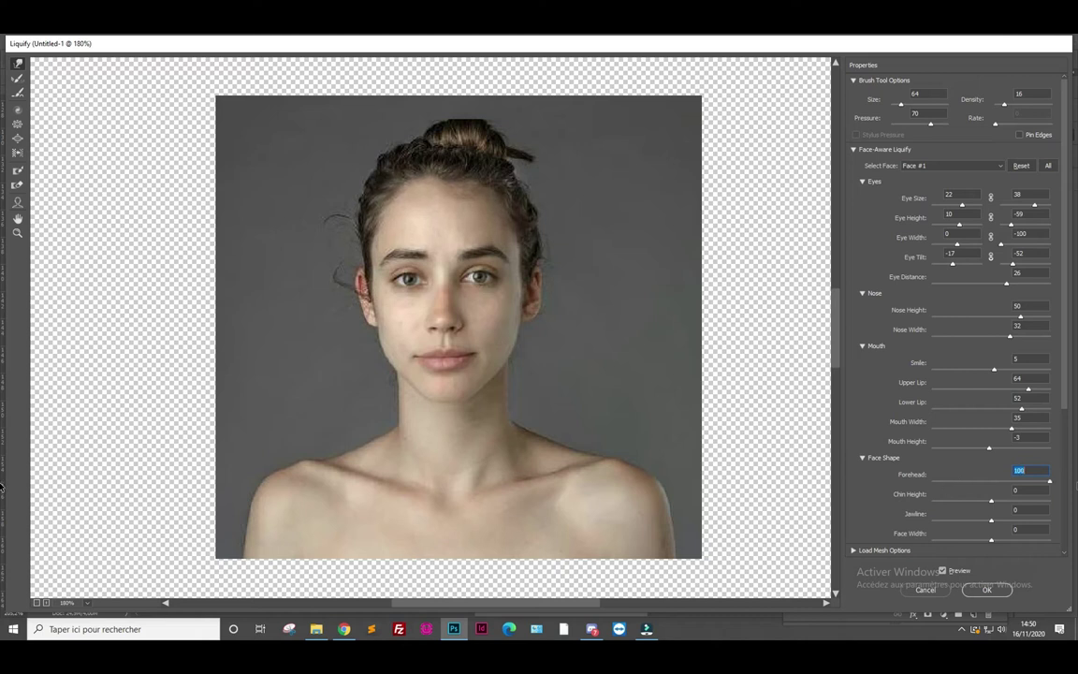
left_click_drag(989, 448, 1048, 452)
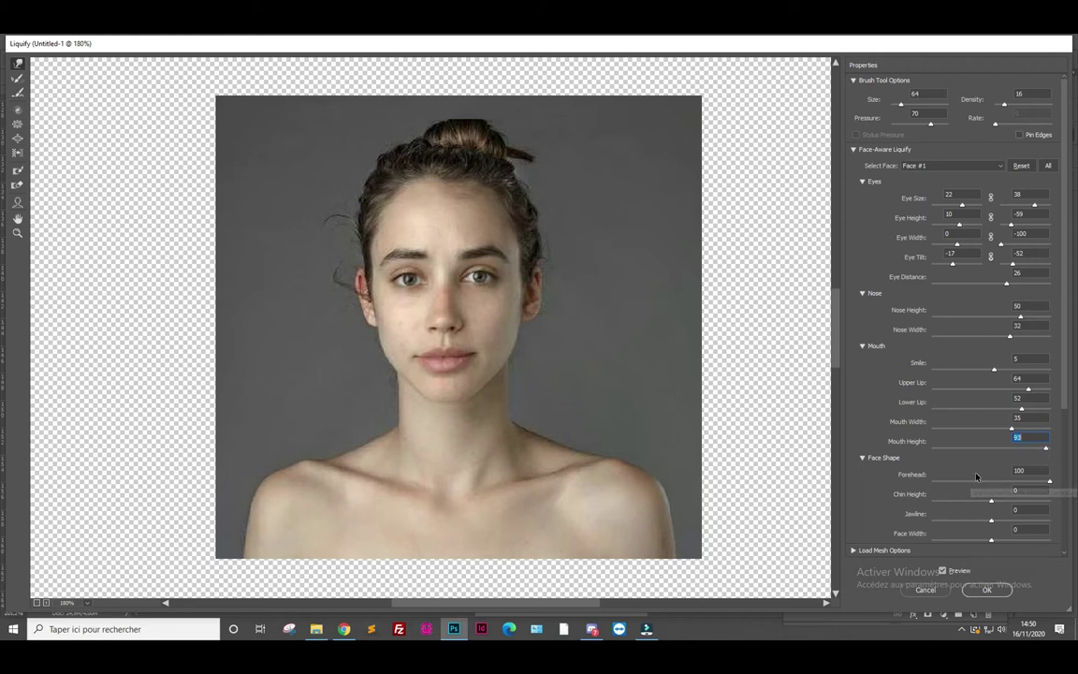
scroll(1019, 440, "down", 1)
mouse_move(992, 448)
left_mouse_down()
mouse_move(1051, 442)
mouse_move(1024, 465)
mouse_move(950, 467)
left_mouse_up()
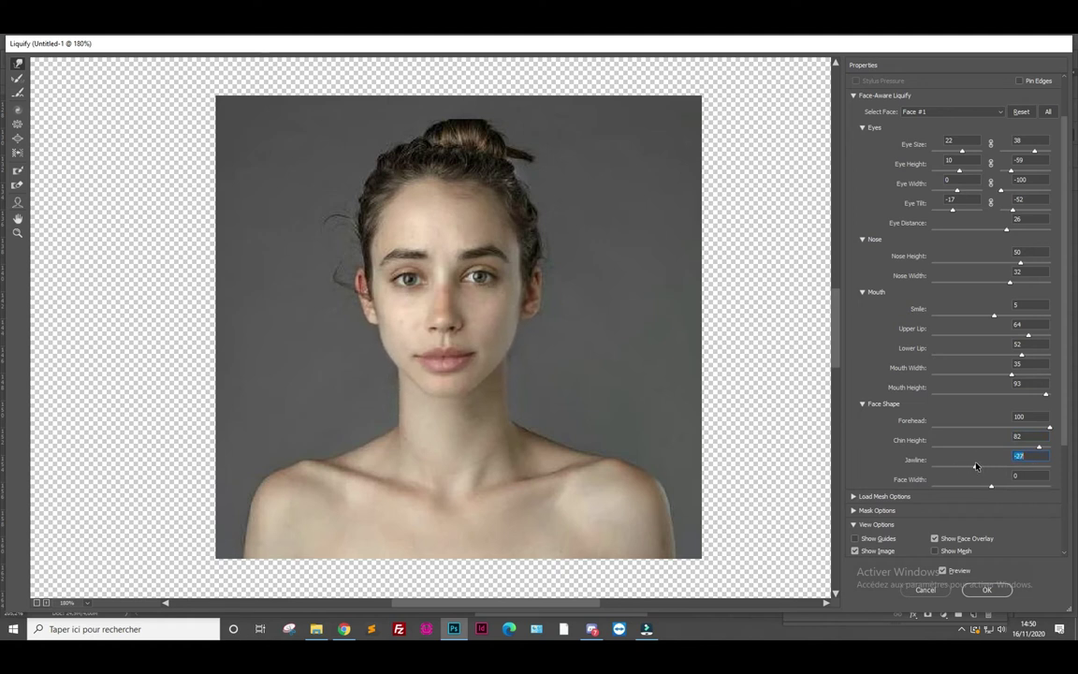
scroll(987, 454, "down", 2)
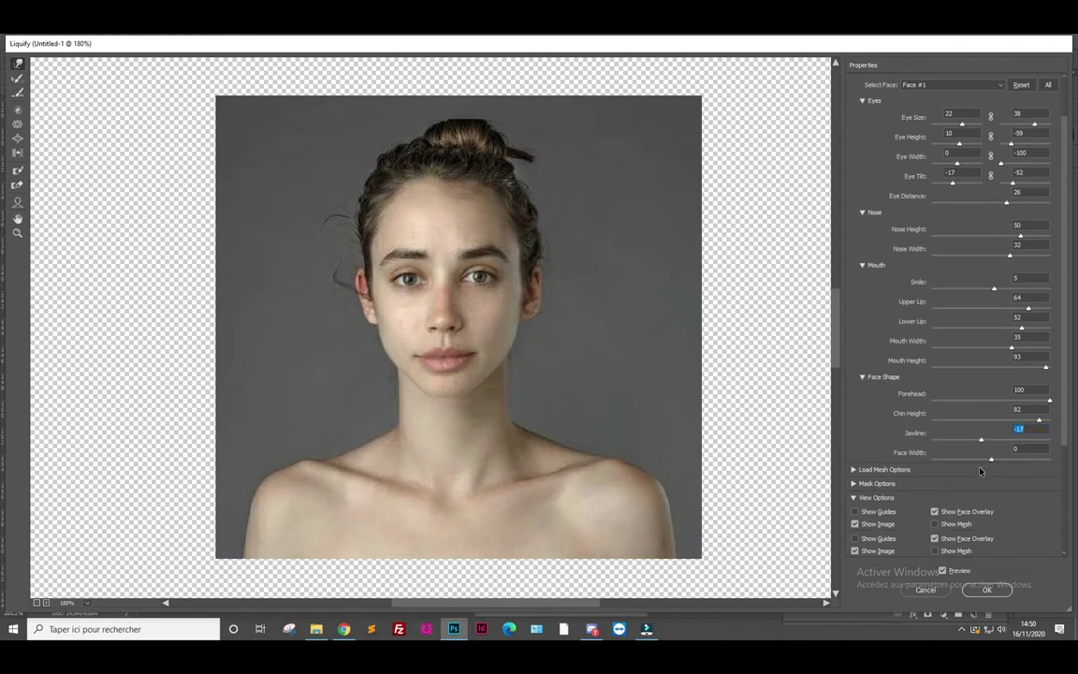
left_click_drag(994, 433, 976, 435)
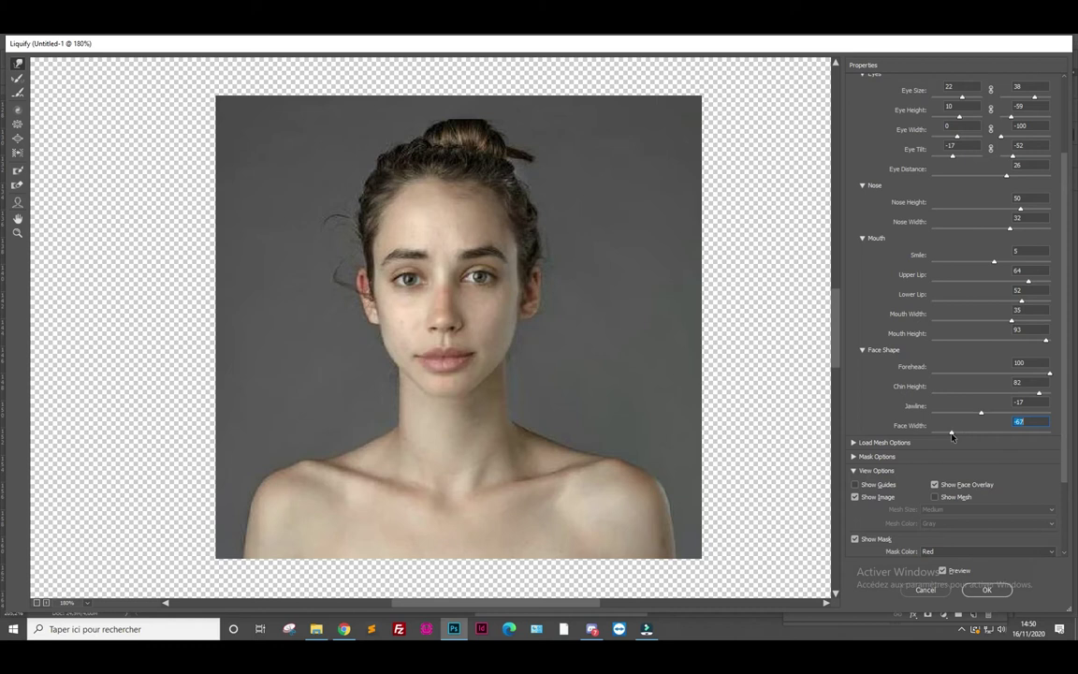
left_click_drag(976, 434, 979, 436)
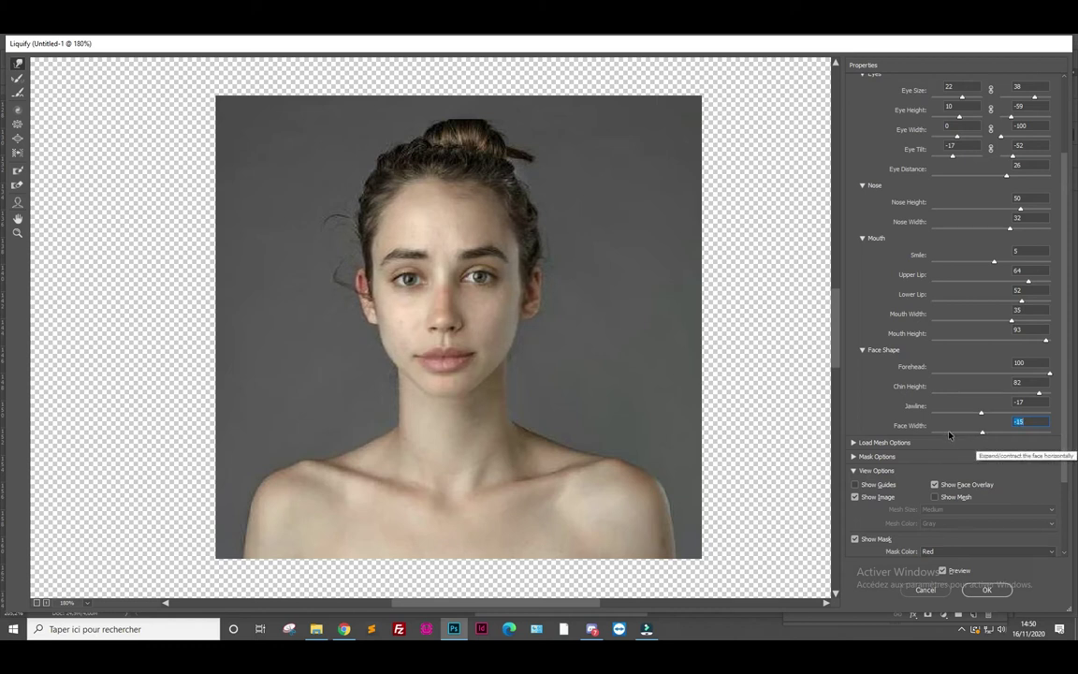
Expand the Load Mesh and Mask Options sections, then apply the Liquify changes
scroll(950, 433, "down", 2)
scroll(950, 433, "down", 1)
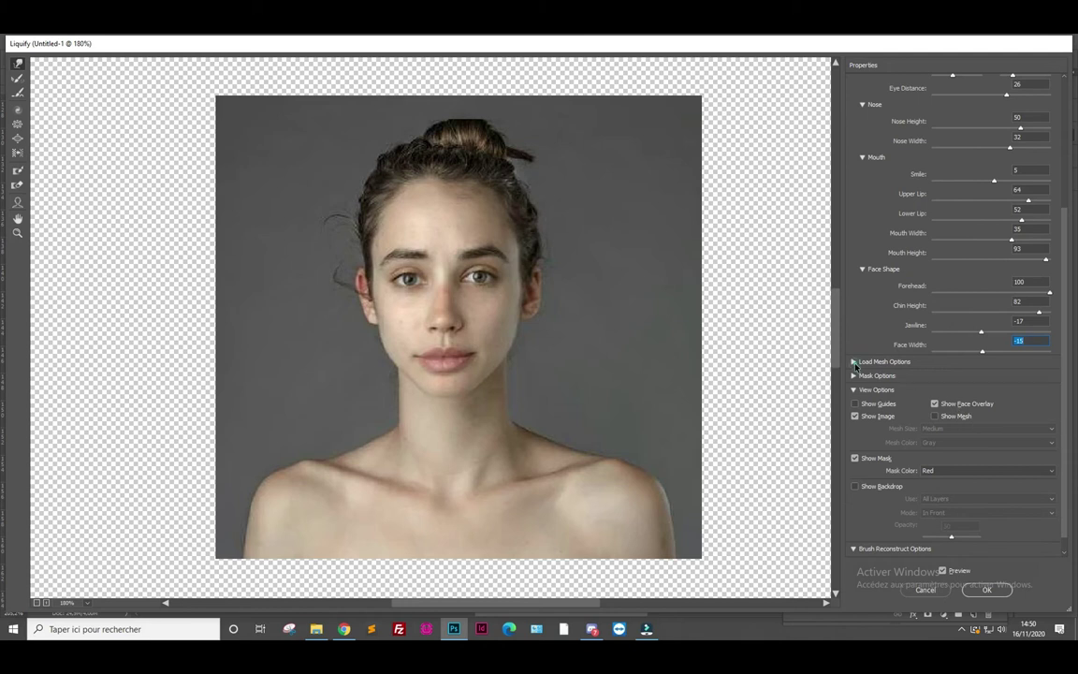
left_click(854, 363)
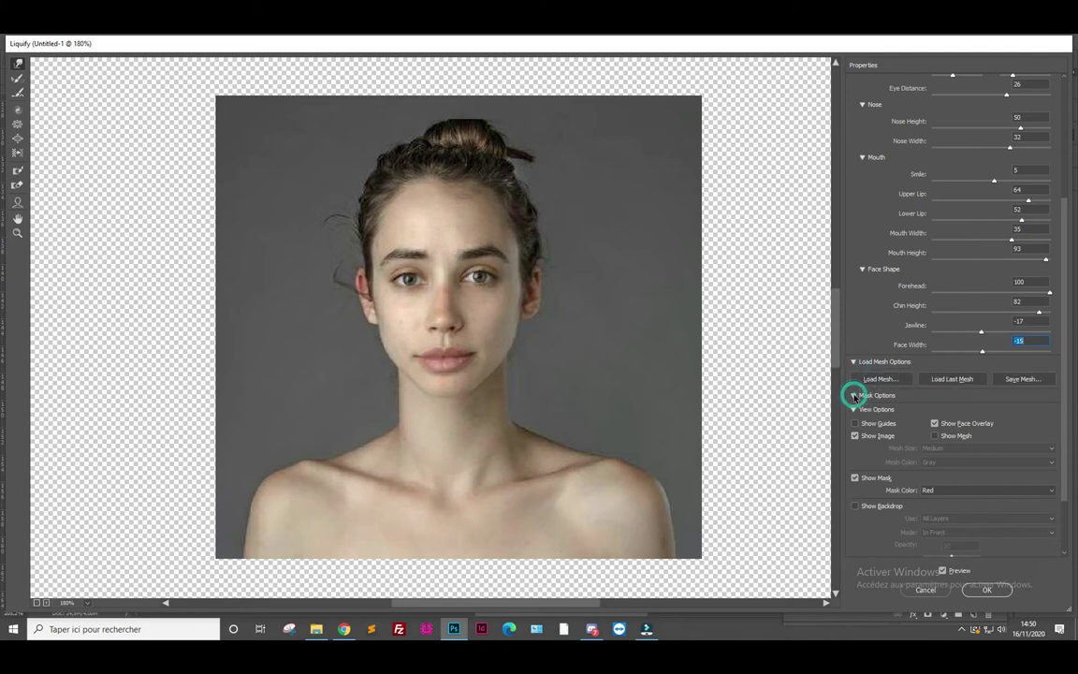
left_click(853, 395)
scroll(929, 464, "down", 3)
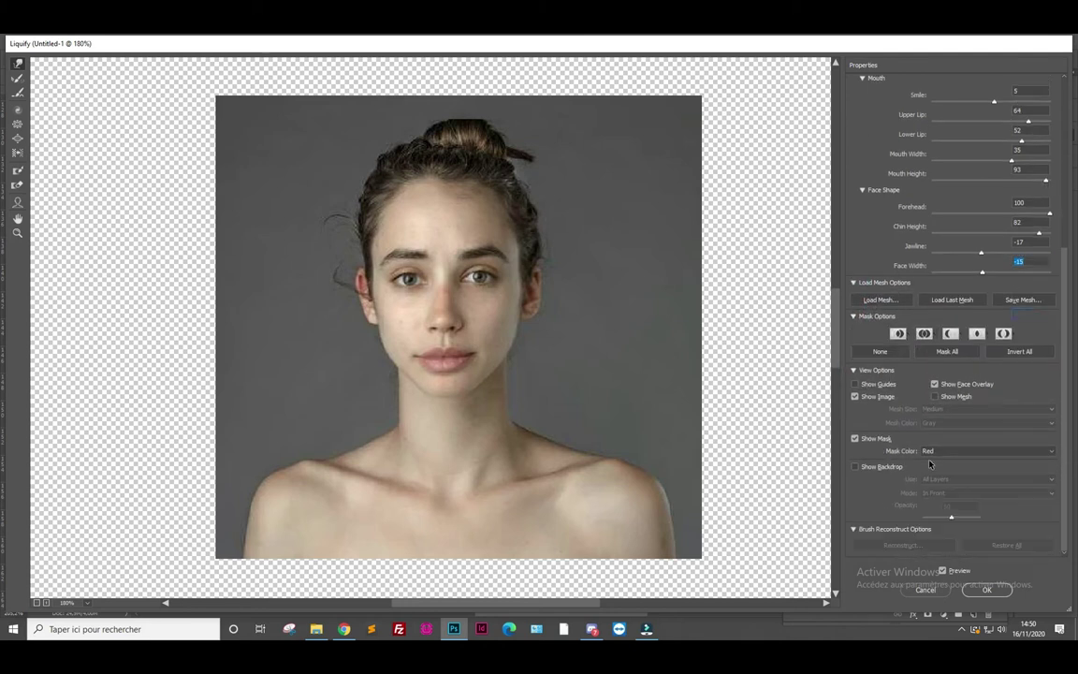
left_click(984, 591)
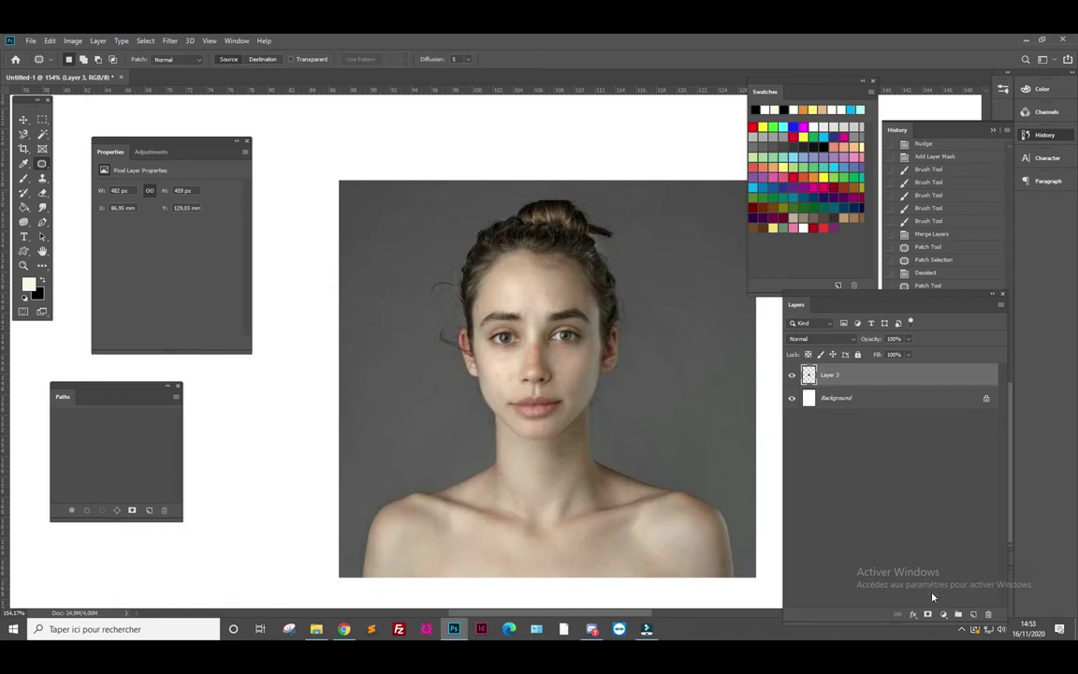
Add a Color Balance adjustment layer with midtones Cyan–Red at +78
left_click(943, 614)
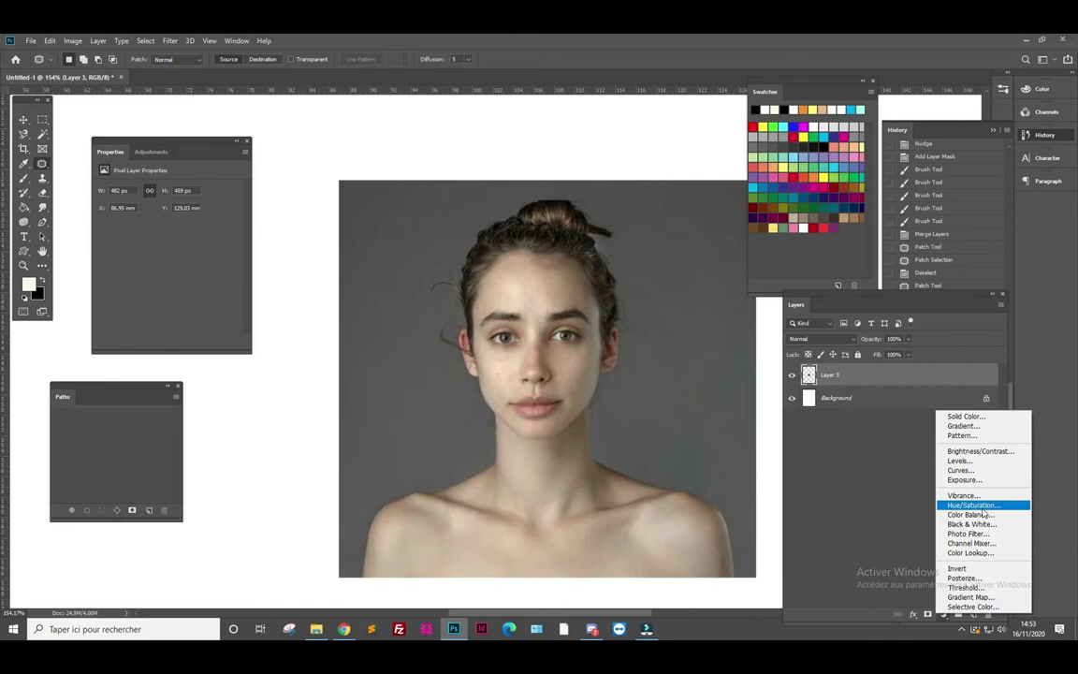
left_click(973, 514)
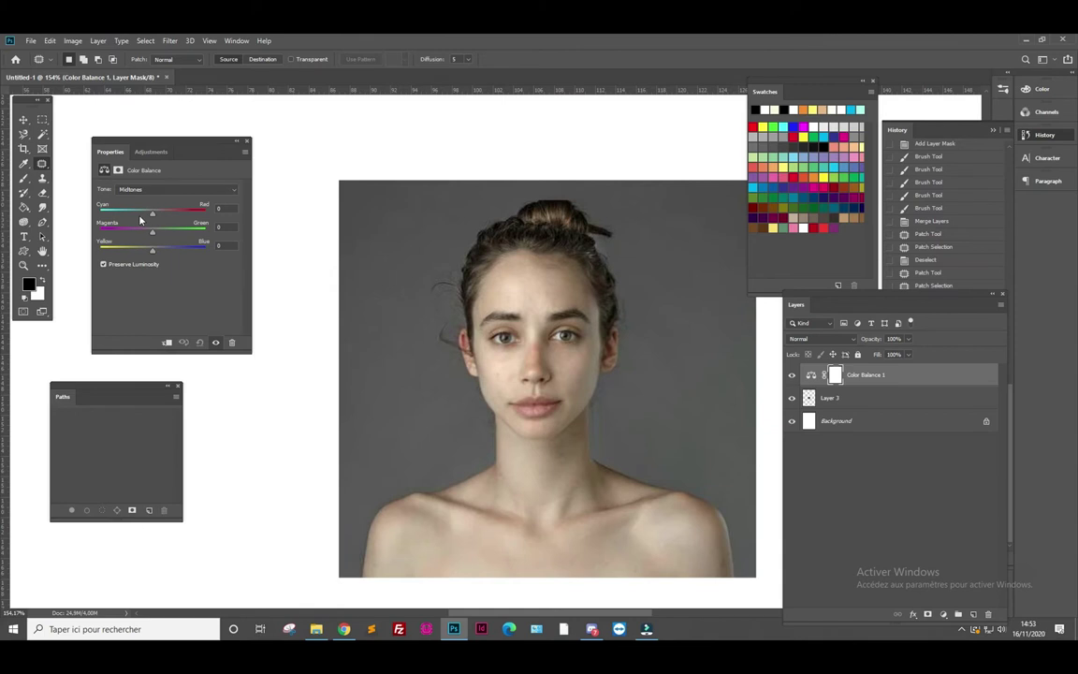
left_click_drag(154, 216, 180, 219)
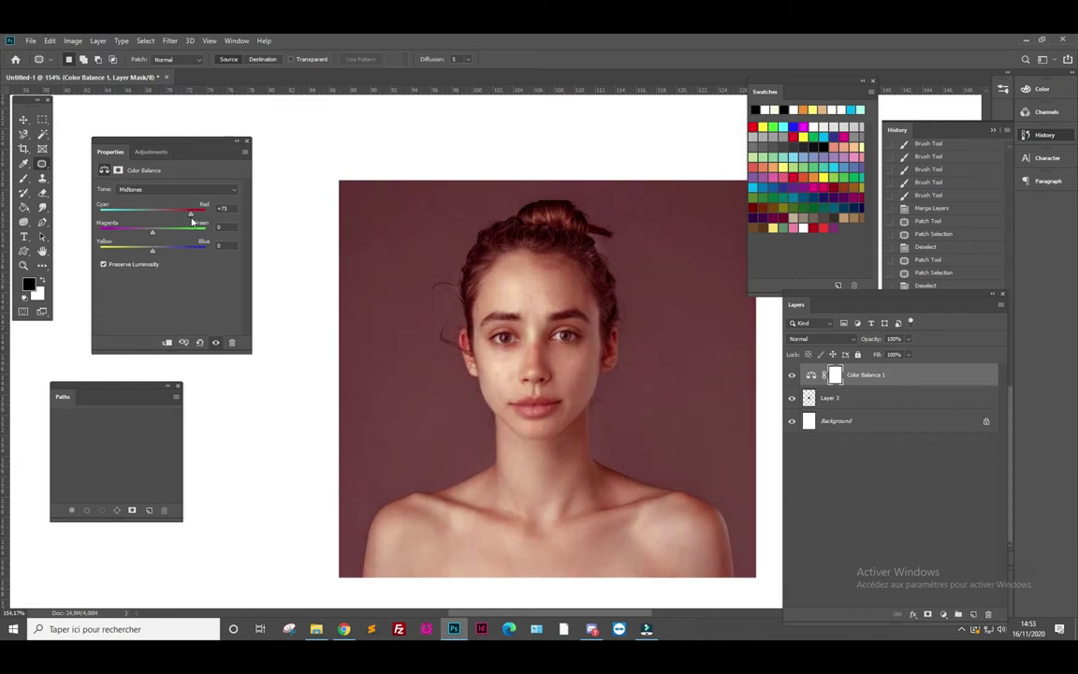
left_click_drag(192, 218, 194, 218)
Target the Color Balance 1 mask and set a white 12 px brush
left_click(24, 207)
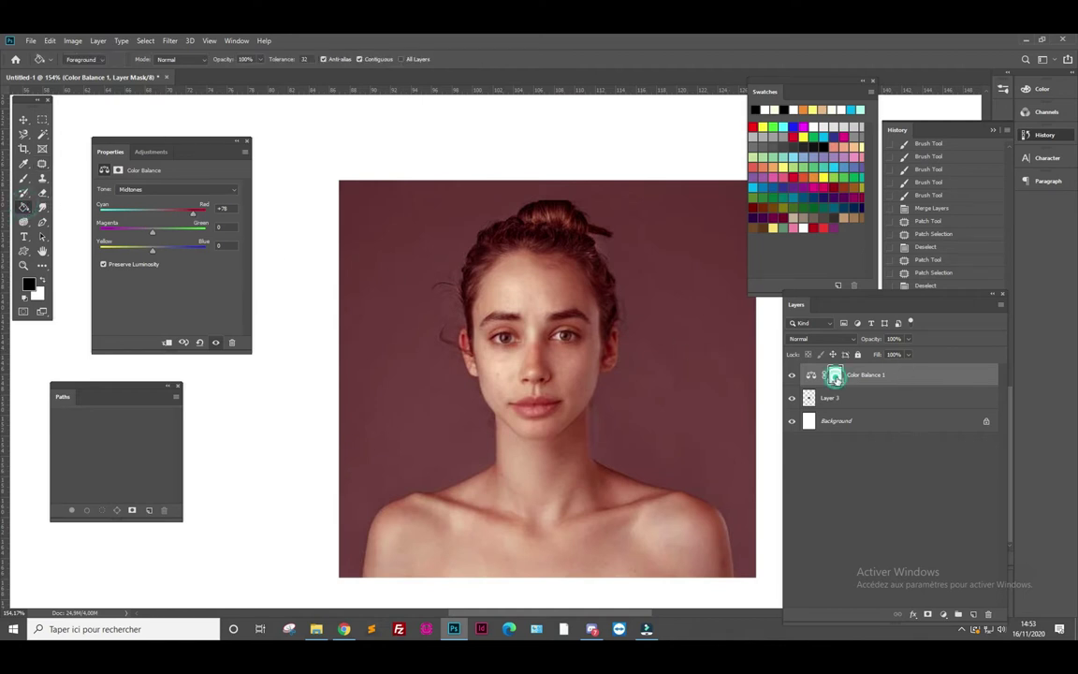
left_click(833, 374)
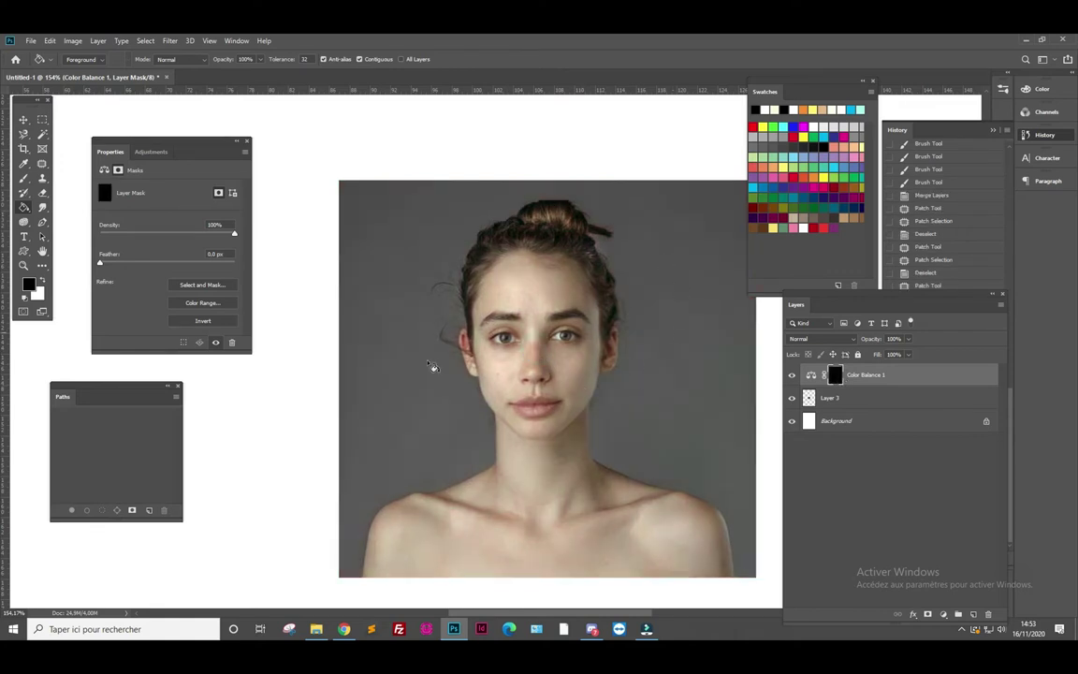
left_click(24, 178)
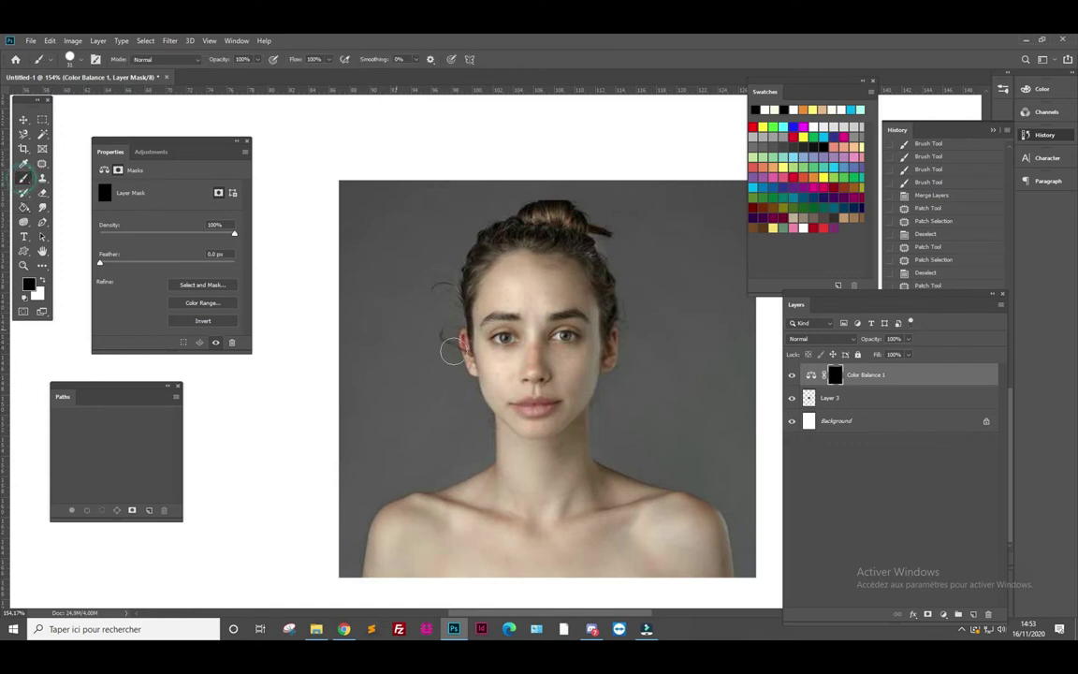
scroll(551, 401, "up", 3)
scroll(552, 400, "up", 2)
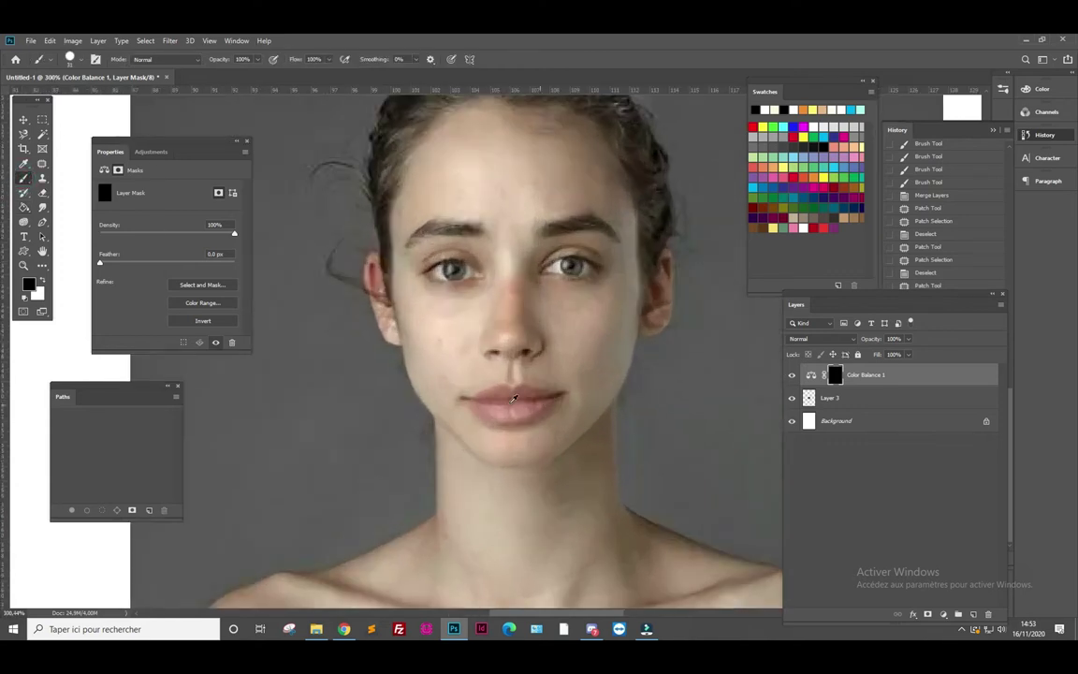
left_click(42, 281)
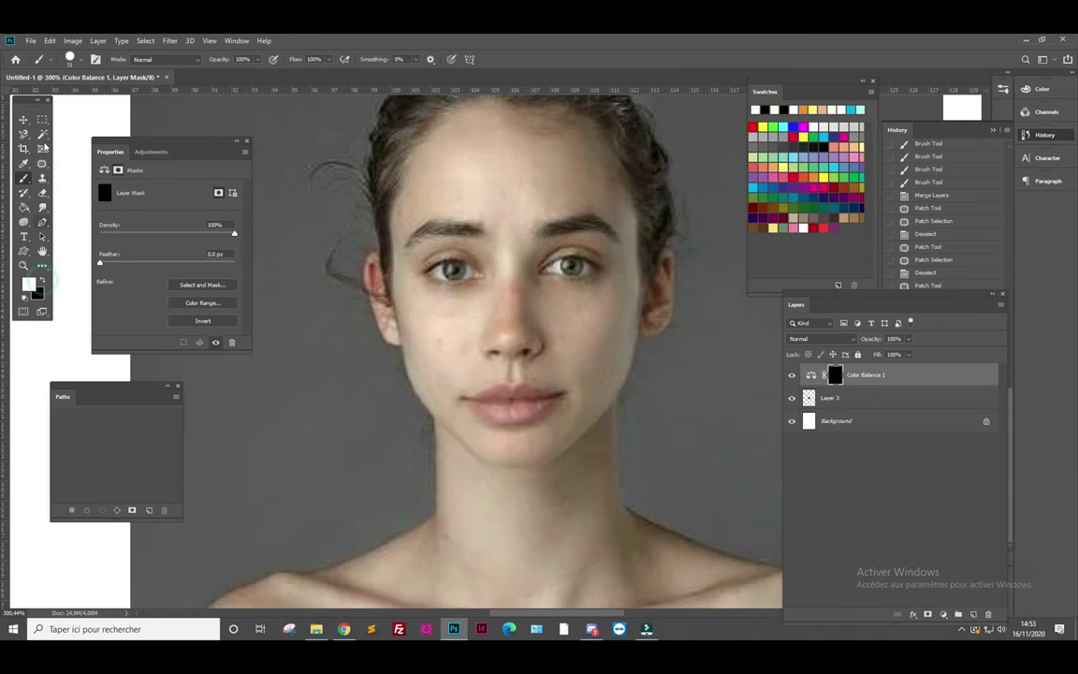
left_click(82, 62)
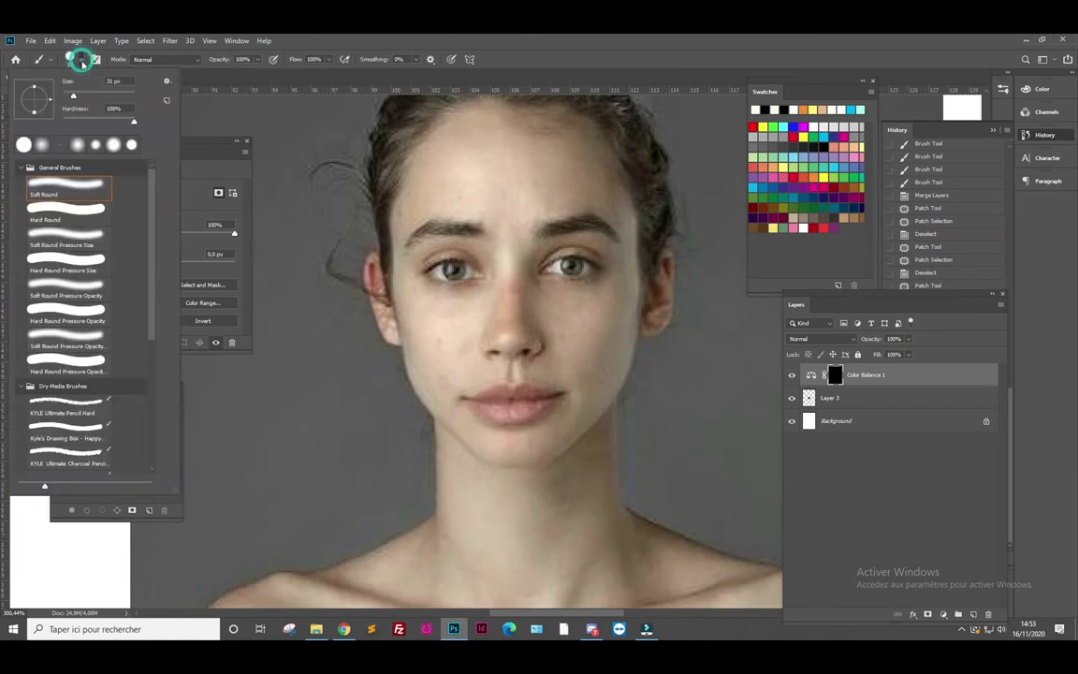
left_click_drag(71, 94, 66, 95)
left_click(512, 391)
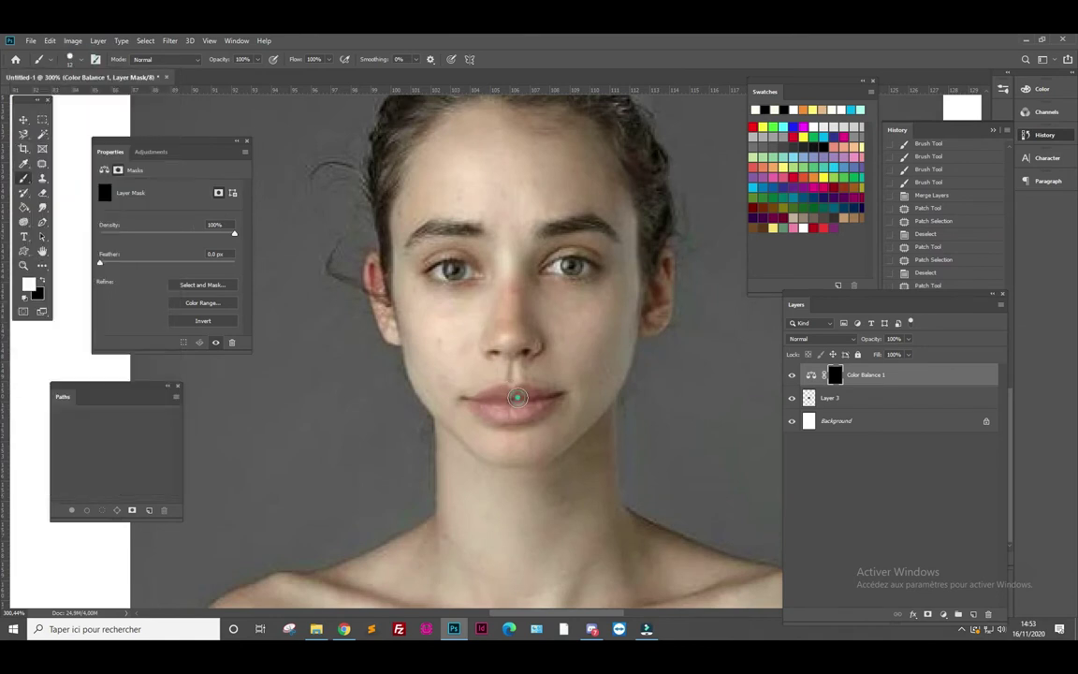
Paint the red tint onto the lips and toggle the effect to compare
left_click_drag(504, 396, 554, 397)
mouse_move(469, 400)
left_mouse_down()
mouse_move(558, 402)
mouse_move(547, 412)
left_mouse_up()
key("ctrl+comma")
Resize the brush to 7 px, then to 14 px
left_click(83, 62)
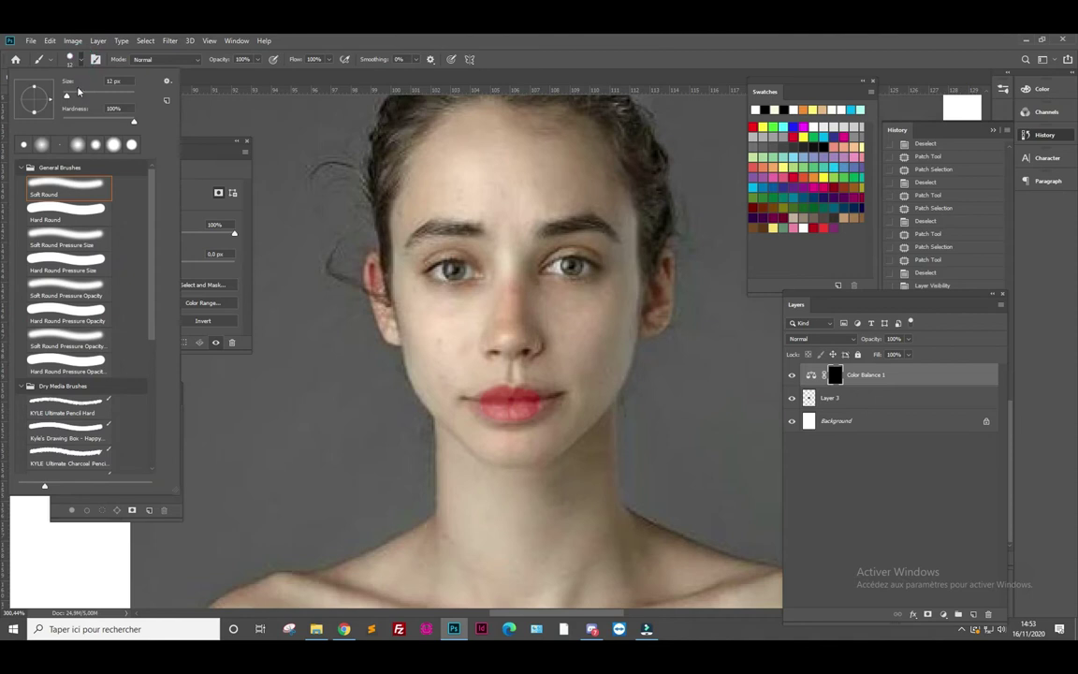
left_click_drag(68, 98, 64, 97)
key("Return")
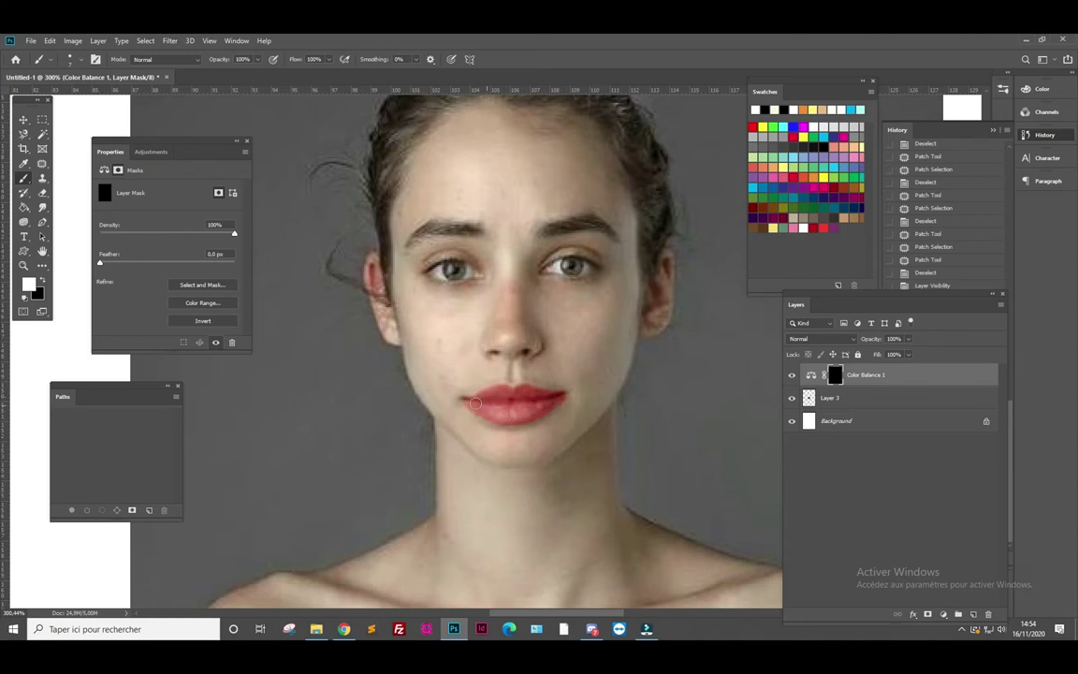
scroll(464, 356, "down", 2)
scroll(562, 355, "down", 3)
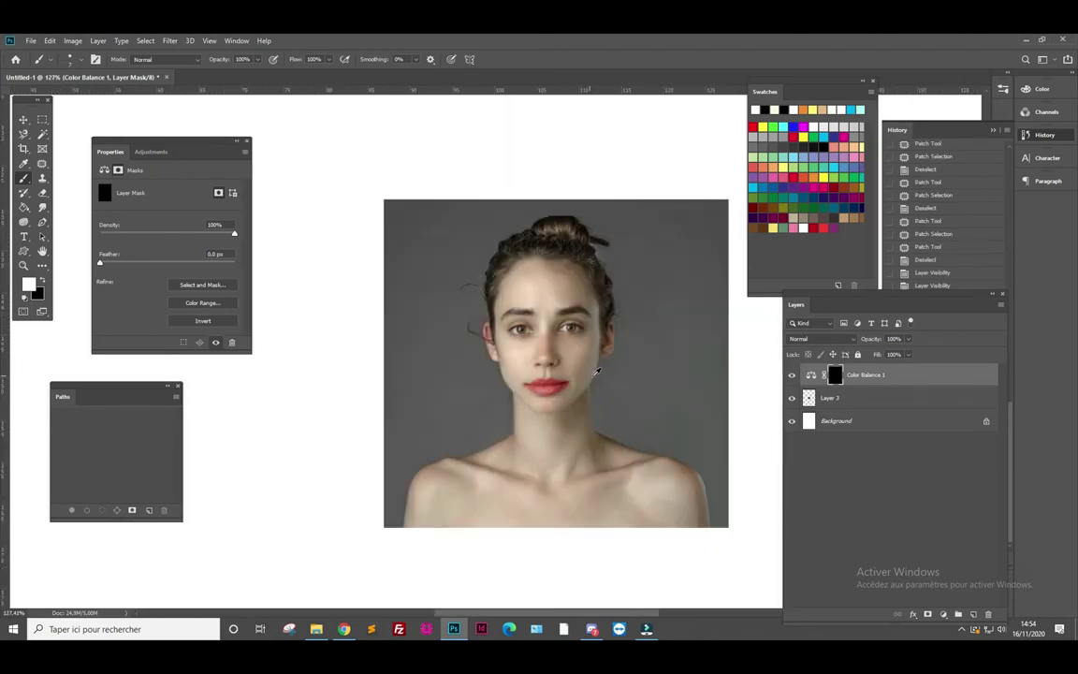
scroll(573, 378, "up", 2)
scroll(573, 378, "up", 3)
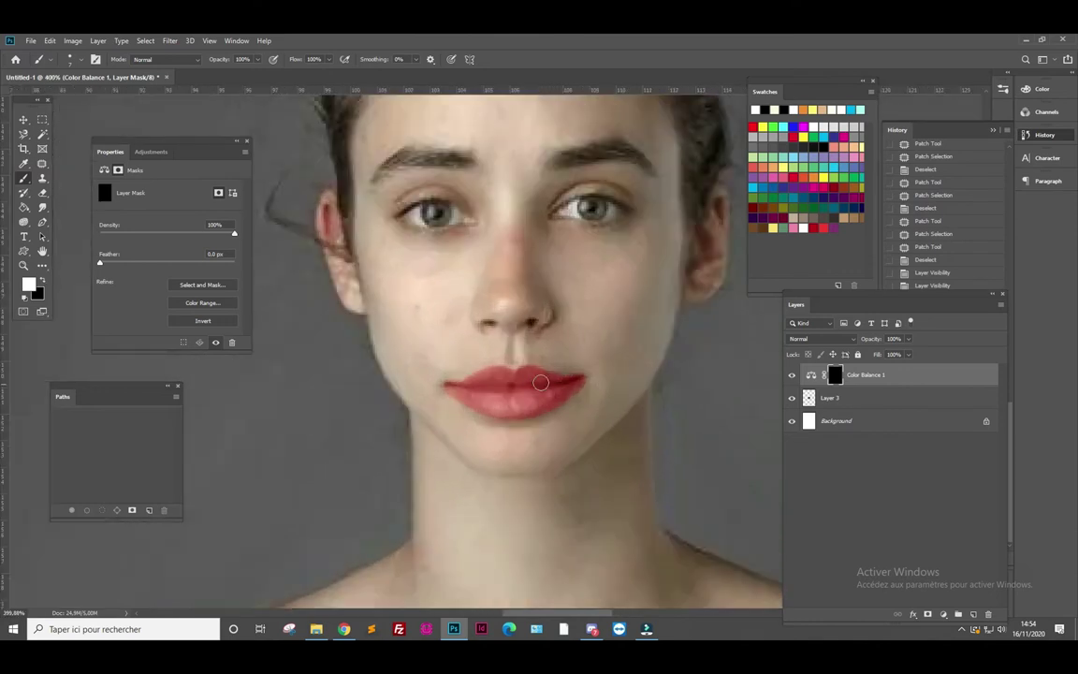
left_click(77, 59)
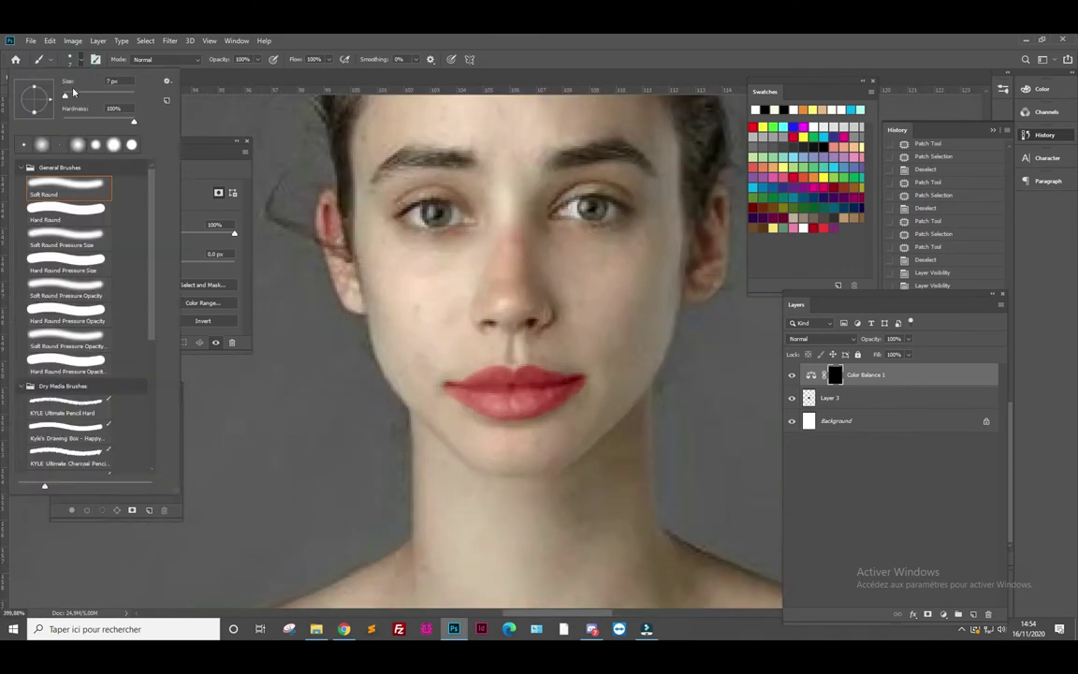
left_click_drag(65, 97, 68, 98)
Paint black on the mask to remove red spill around the lip corners
left_click(168, 498)
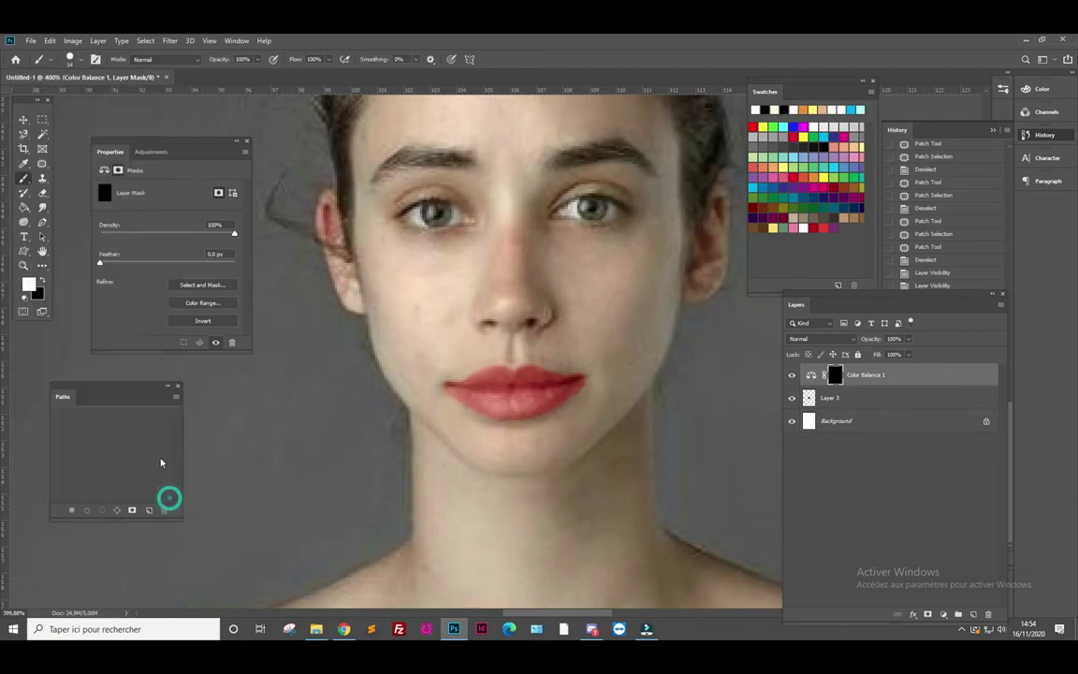
left_click(41, 272)
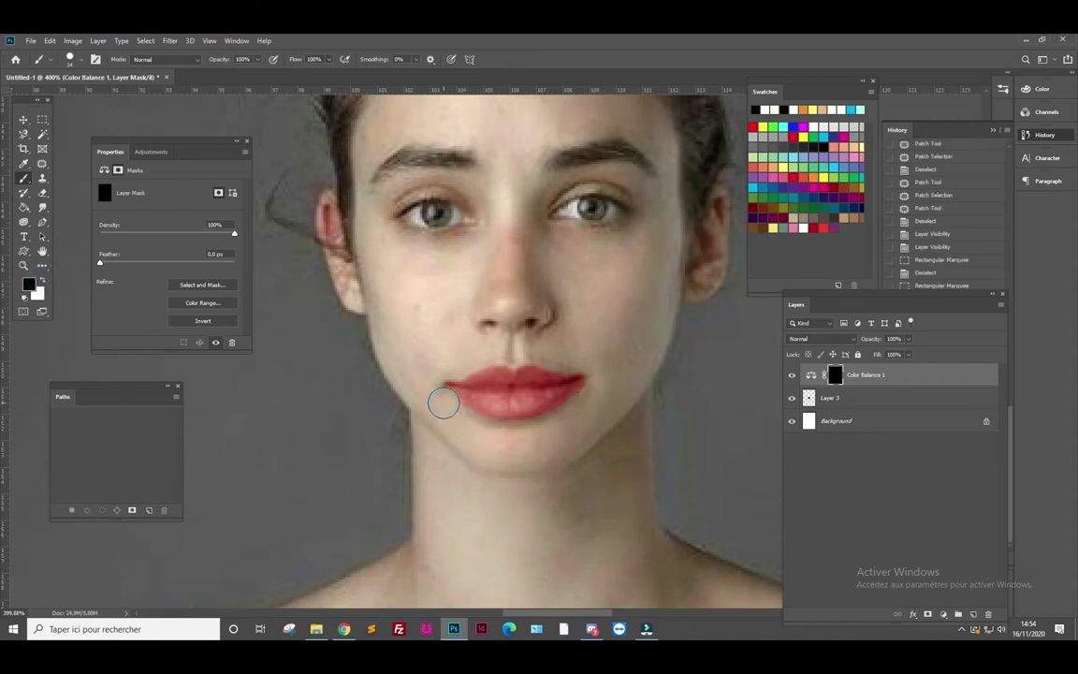
left_click(445, 367)
left_click(574, 361)
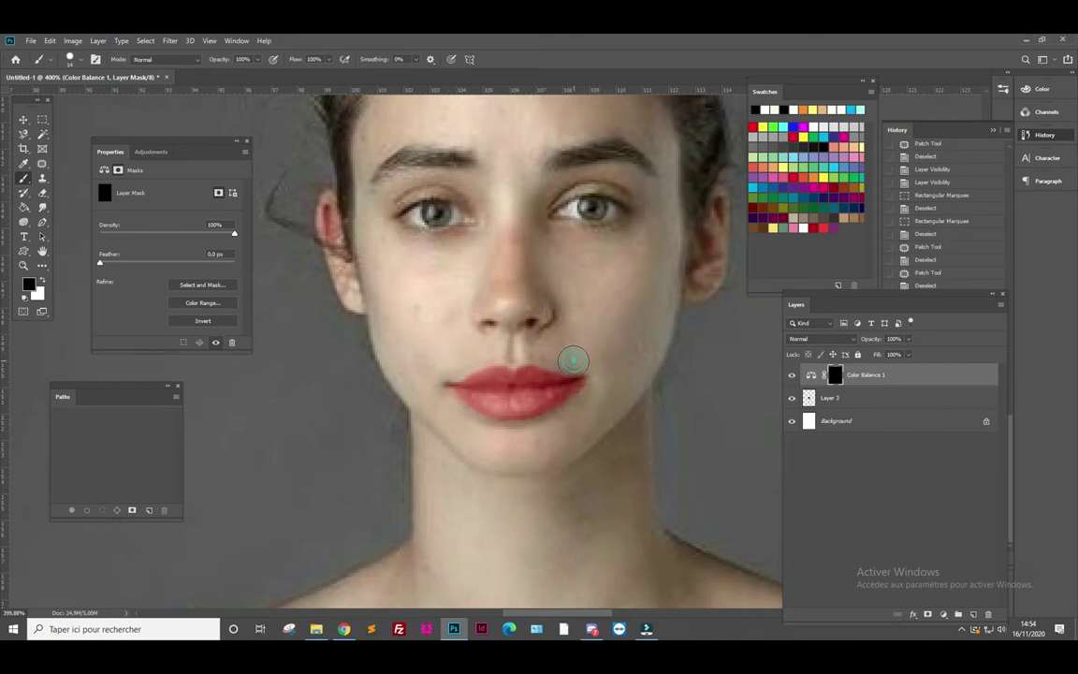
left_click(594, 389)
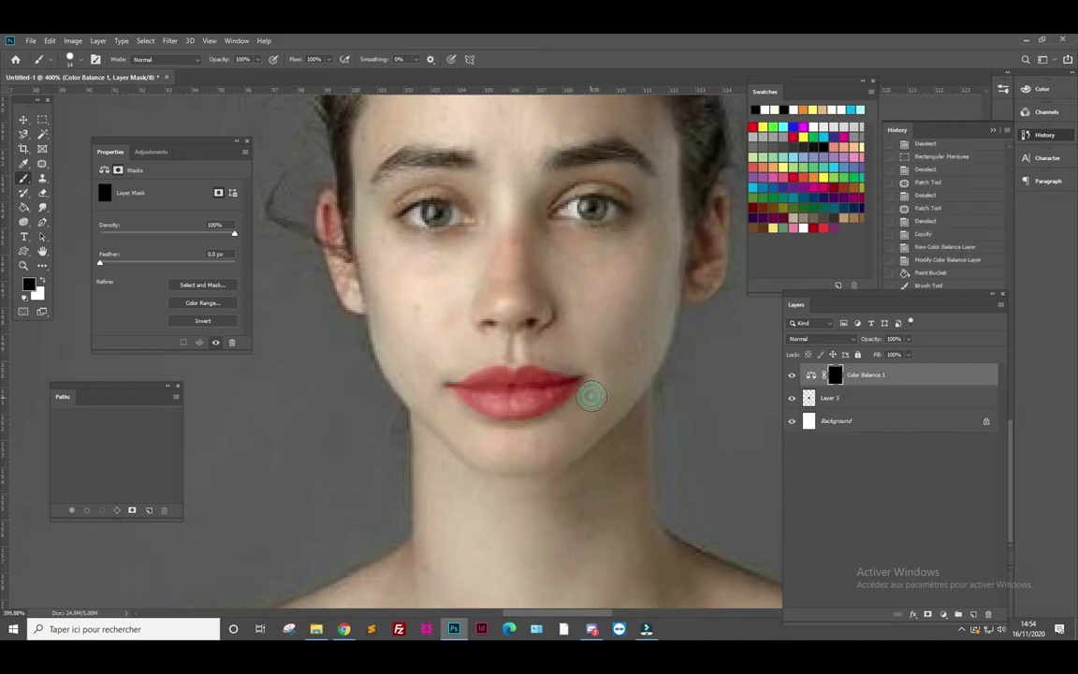
left_click(589, 397)
Lower the Color Balance midtones Cyan–Red to +18, shifting slightly toward yellow, and compare
left_click(811, 375)
left_click_drag(195, 217, 172, 220)
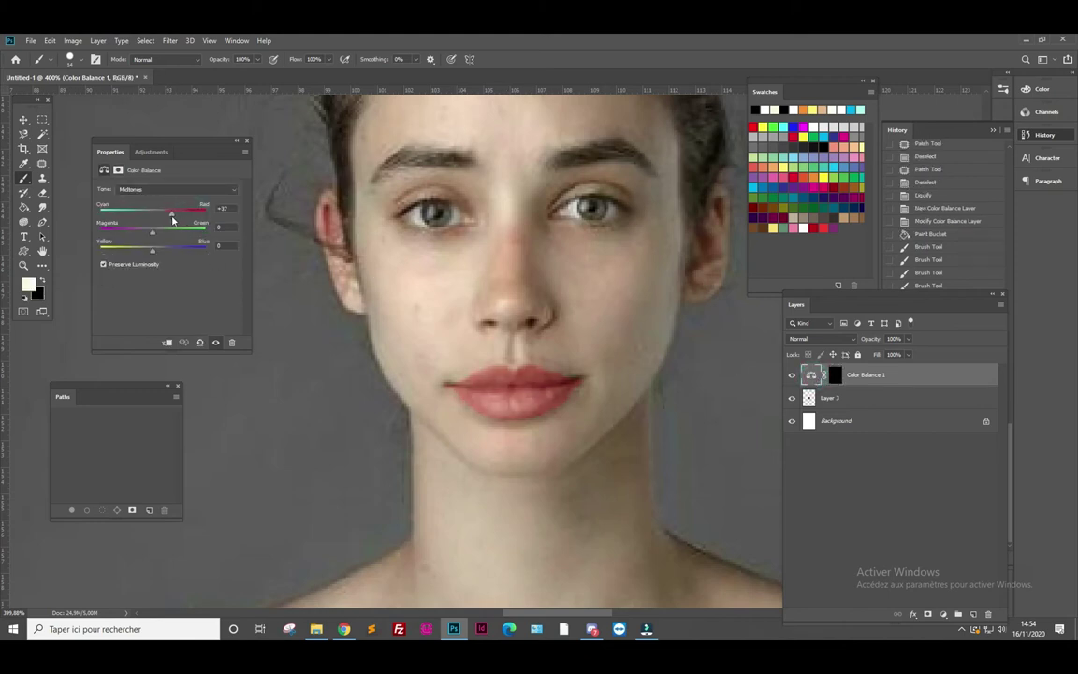
left_click_drag(154, 252, 138, 252)
left_click_drag(174, 218, 160, 218)
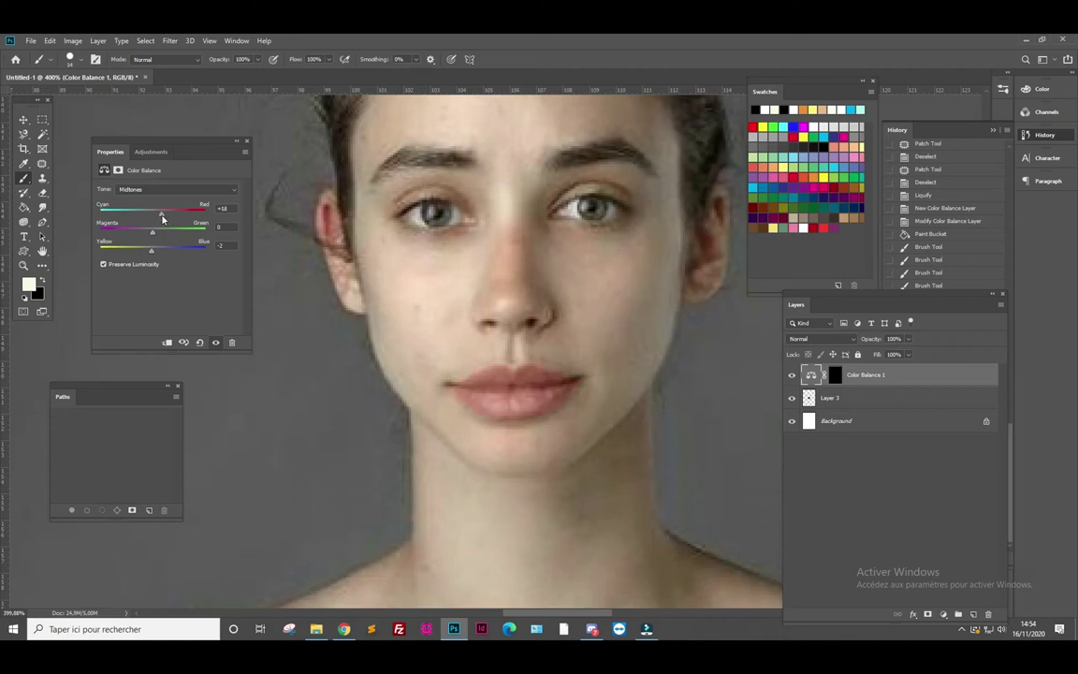
left_click(790, 375)
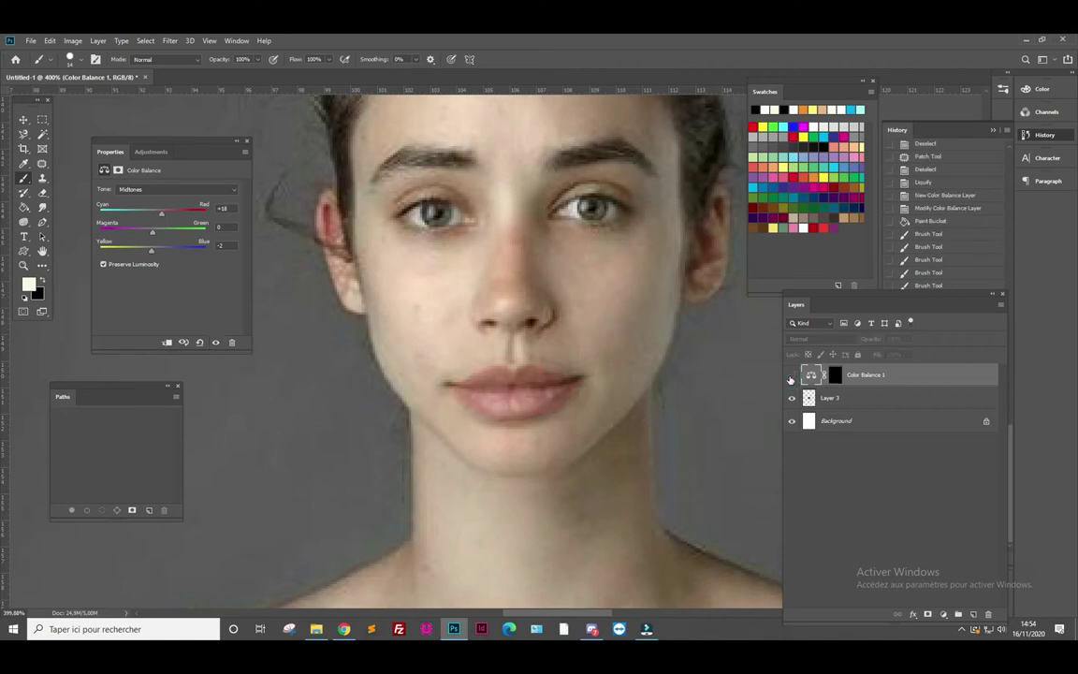
left_click(791, 375)
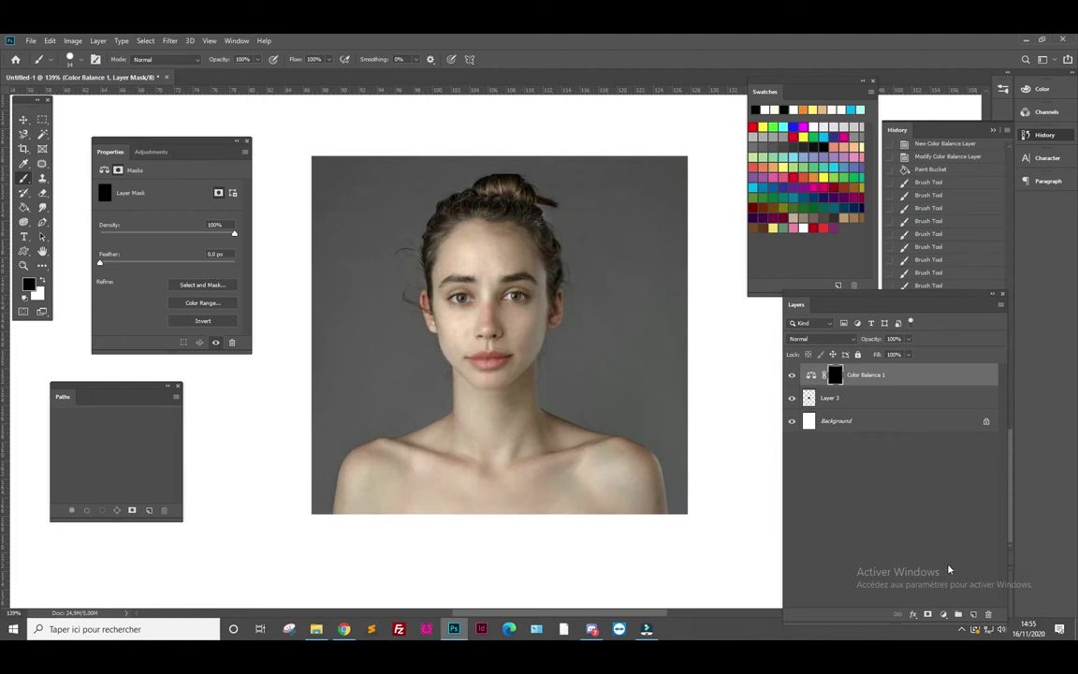
Add a Hue/Saturation adjustment layer set to Hue +2 and Saturation +44
left_click(943, 614)
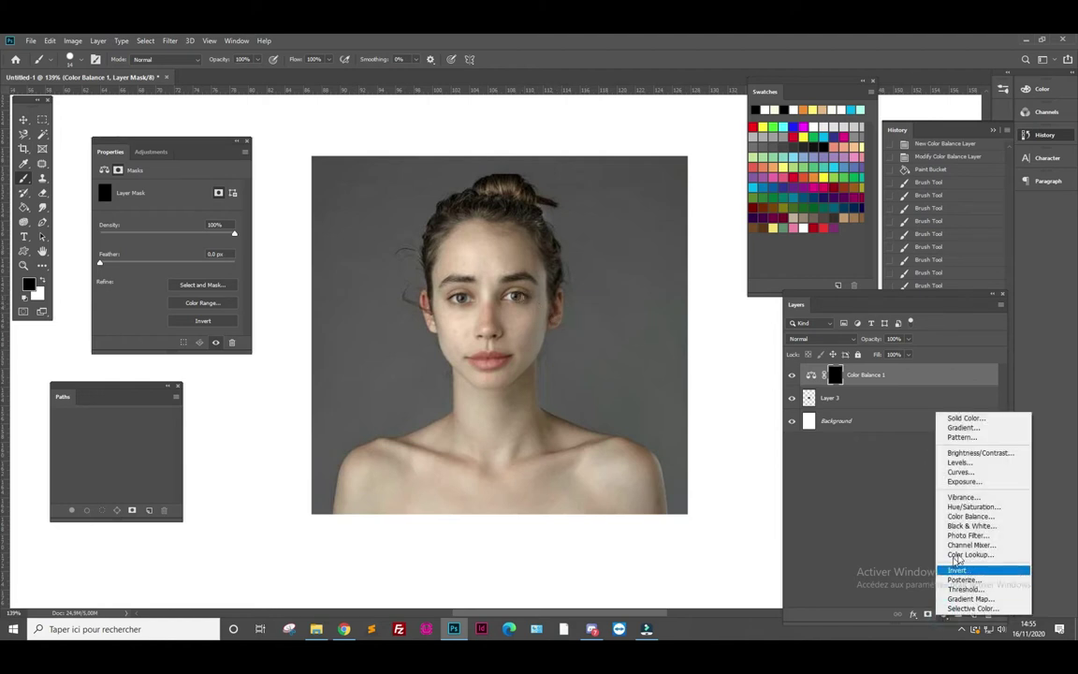
left_click(977, 507)
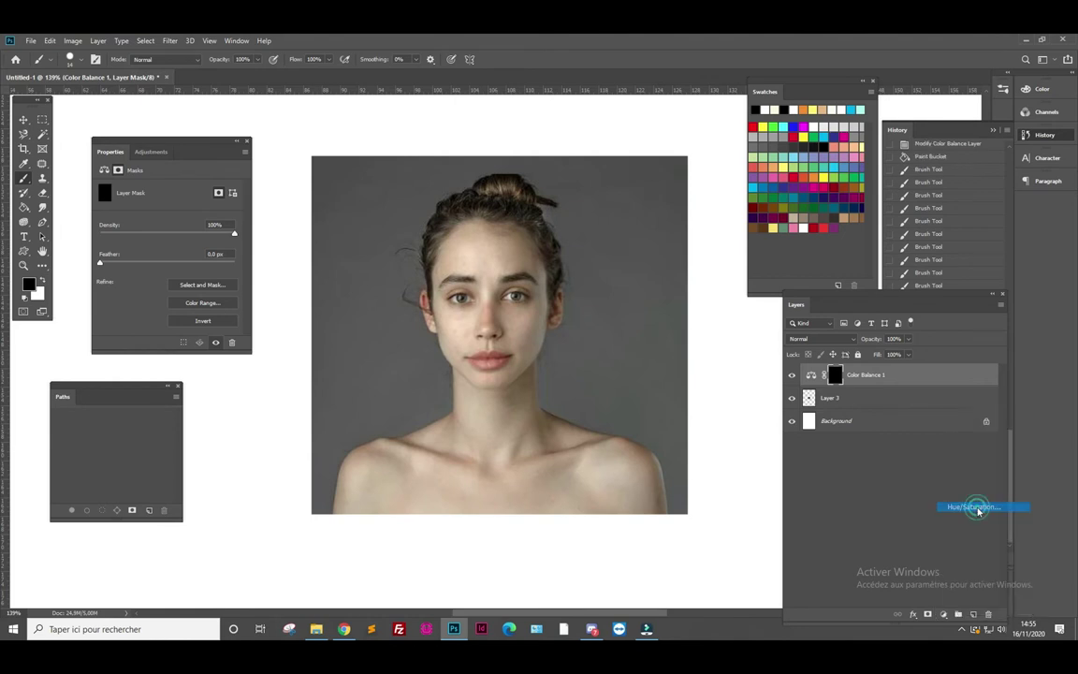
left_click_drag(170, 236, 169, 237)
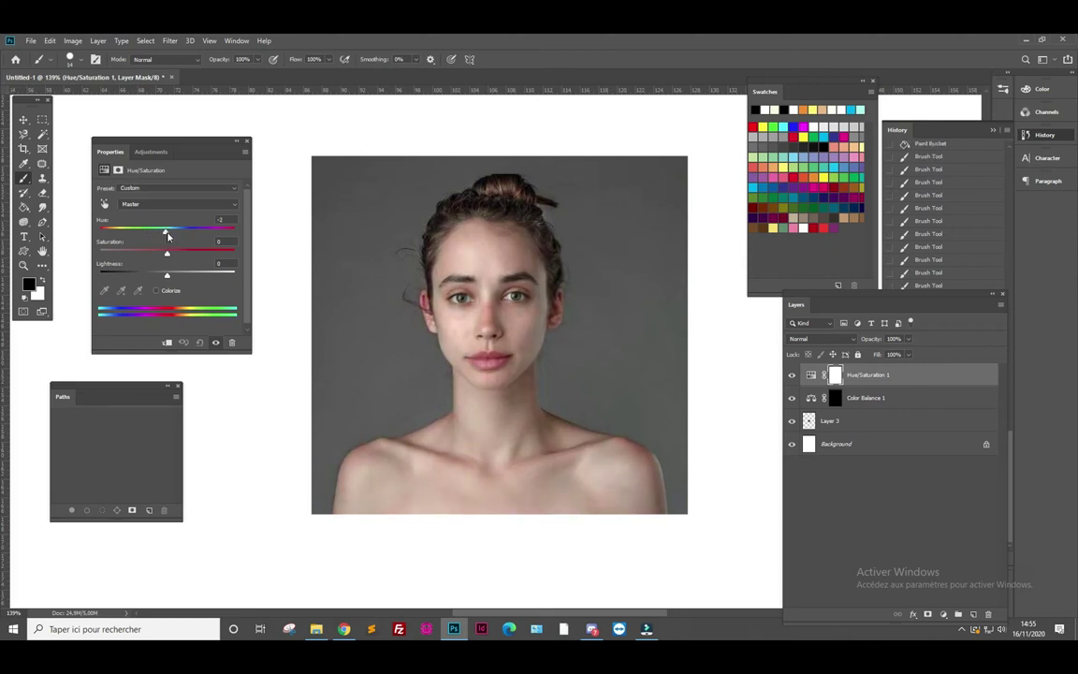
left_click_drag(167, 252, 198, 260)
scroll(484, 269, "up", 5)
mouse_move(189, 258)
left_mouse_down()
mouse_move(200, 257)
mouse_move(154, 234)
mouse_move(169, 236)
left_mouse_up()
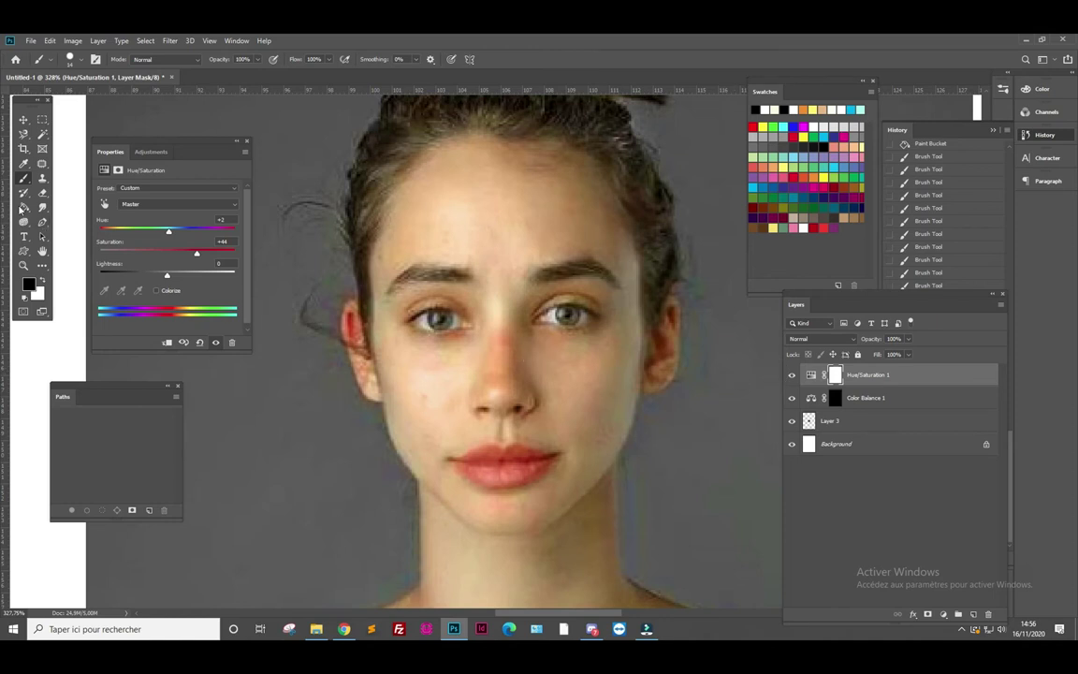
left_click(23, 206)
Fill the Hue/Saturation mask black and paint white over both irises
left_click(557, 320)
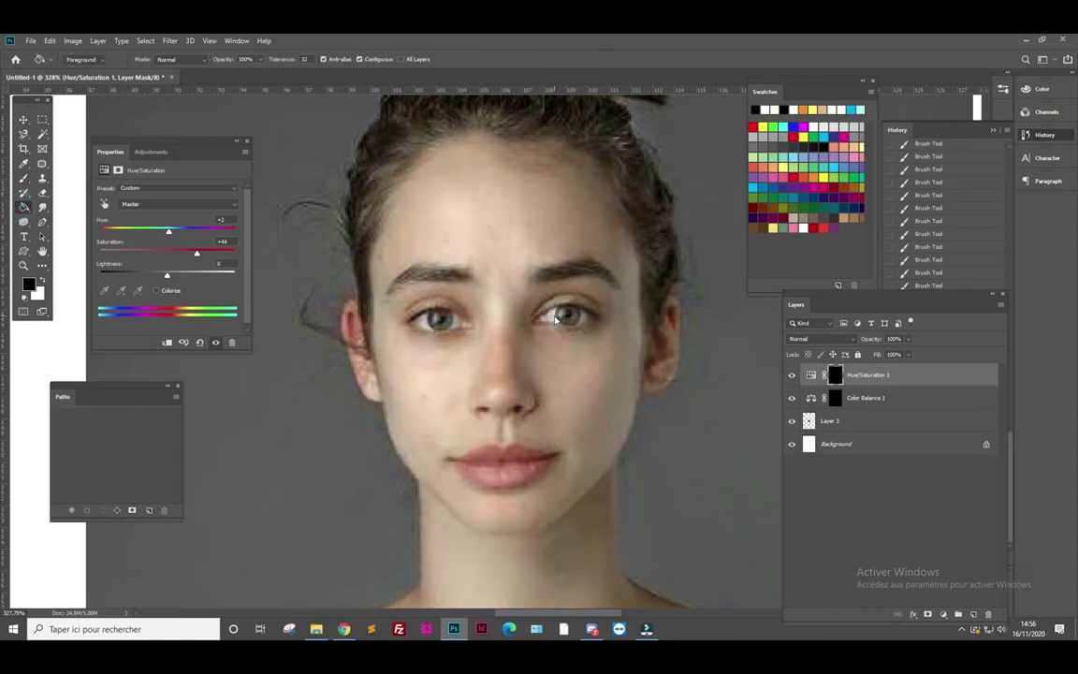
left_click(40, 279)
left_click(23, 178)
left_click_drag(438, 318, 441, 320)
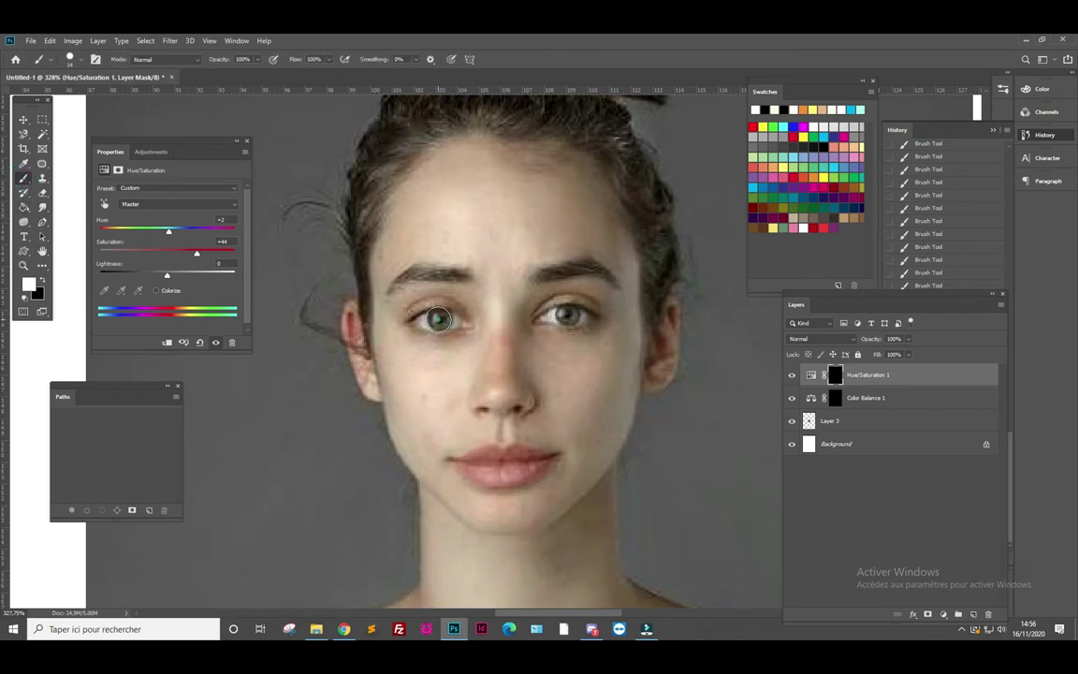
left_click_drag(566, 314, 569, 316)
scroll(655, 379, "down", 5)
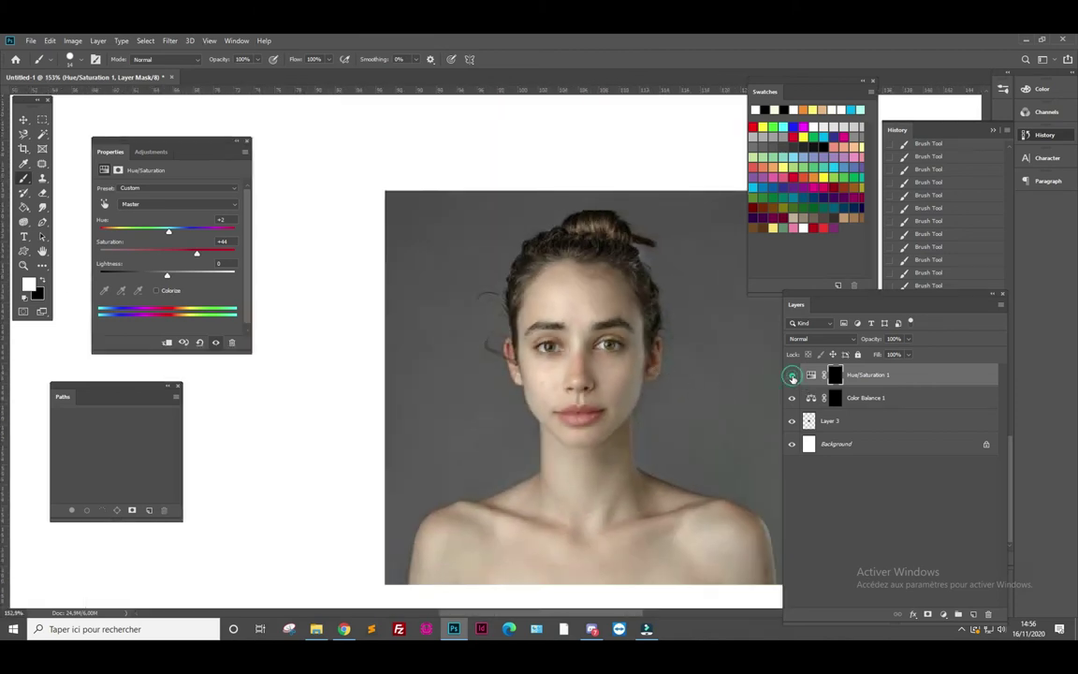
left_click(791, 375)
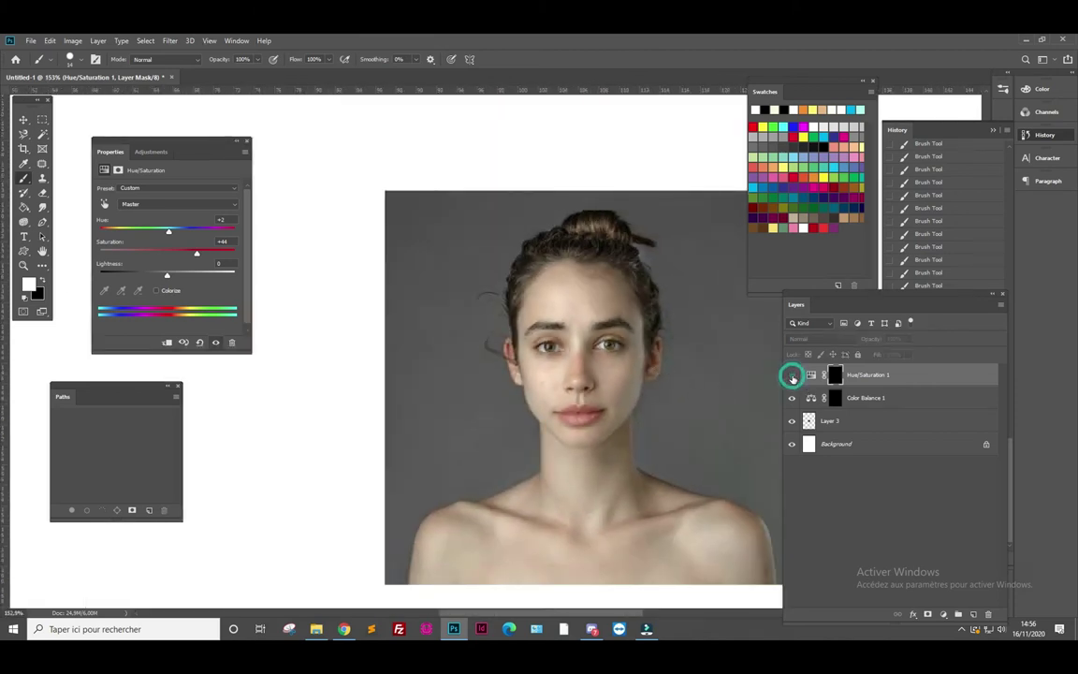
left_click(792, 394)
scroll(604, 338, "up", 1)
scroll(604, 339, "up", 1)
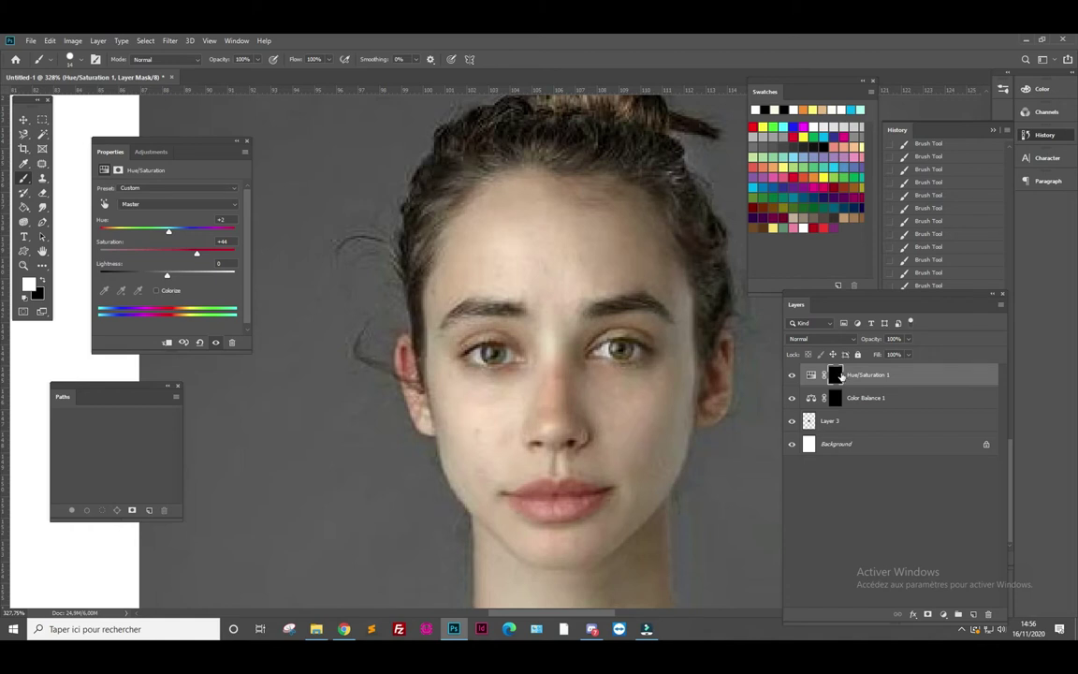
Undo two strokes, then raise the Hue/Saturation Lightness and Saturation for the eyes
left_click(42, 280)
key("ctrl+z")
key("ctrl+z")
key("ctrl+z")
key("ctrl+z")
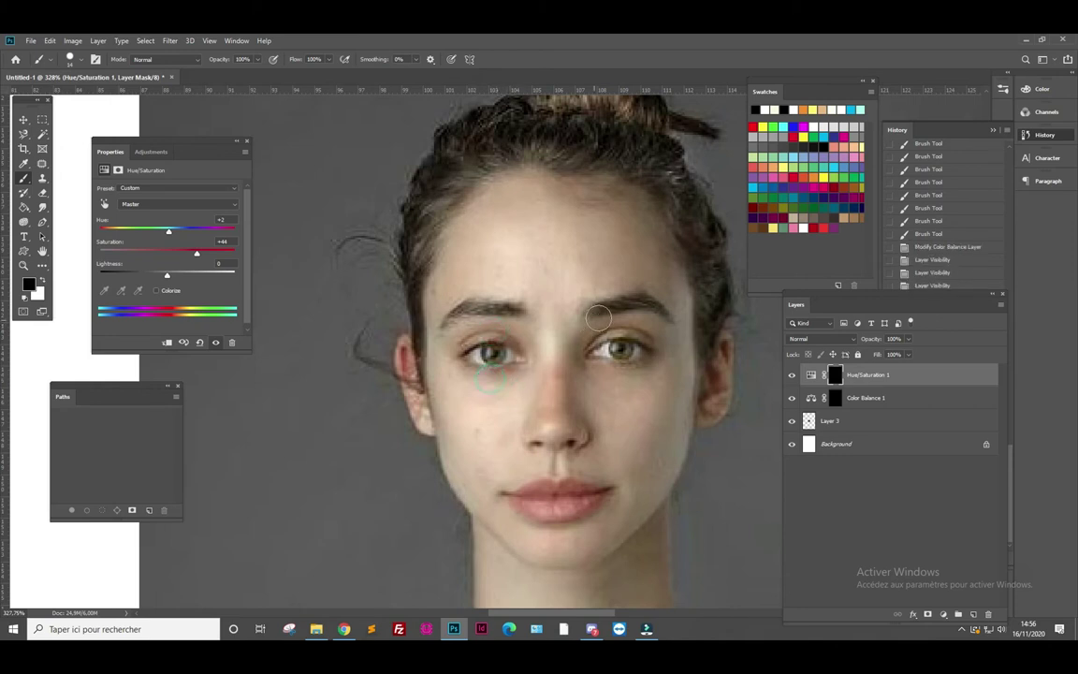
key("ctrl+z")
key("ctrl+z")
key("ctrl+z")
key("ctrl+z")
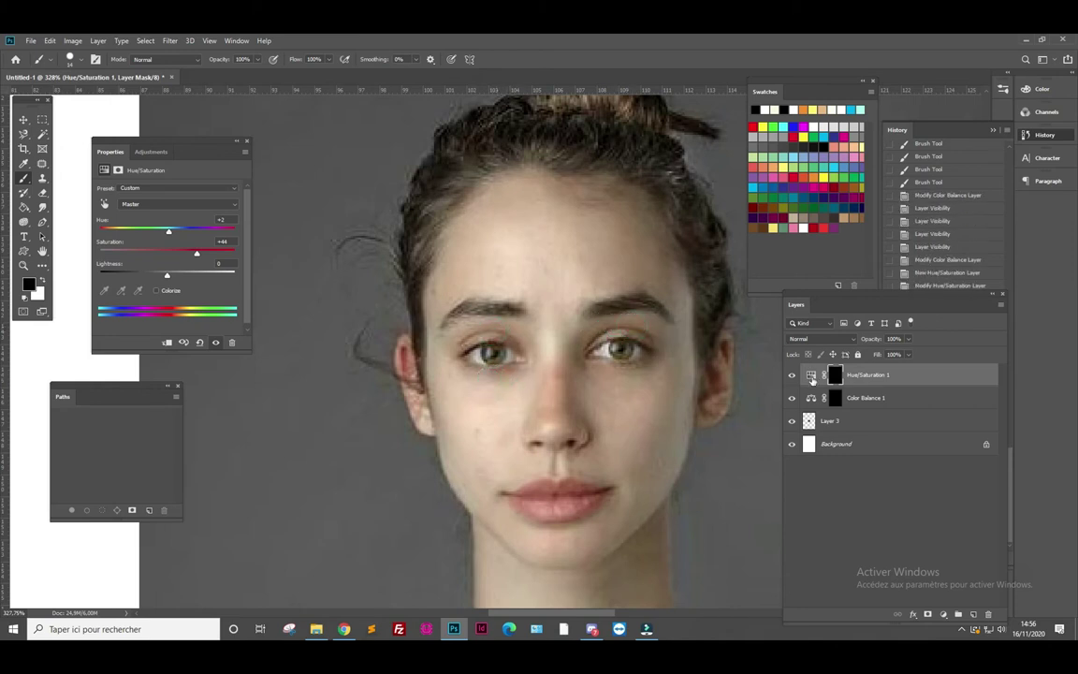
left_click(811, 376)
mouse_move(168, 277)
left_mouse_down()
mouse_move(211, 273)
mouse_move(175, 284)
left_mouse_up()
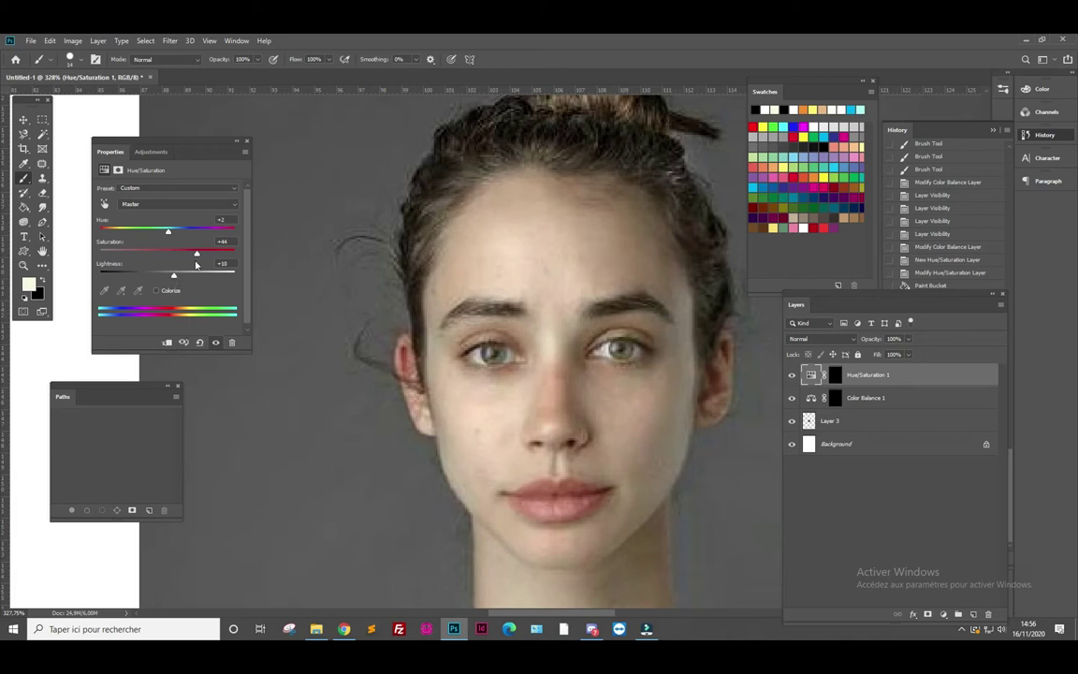
left_click_drag(196, 256, 212, 256)
Paint black on the mask to remove the boost from around the eyes, then compare
left_click(835, 377)
left_click_drag(508, 376, 482, 375)
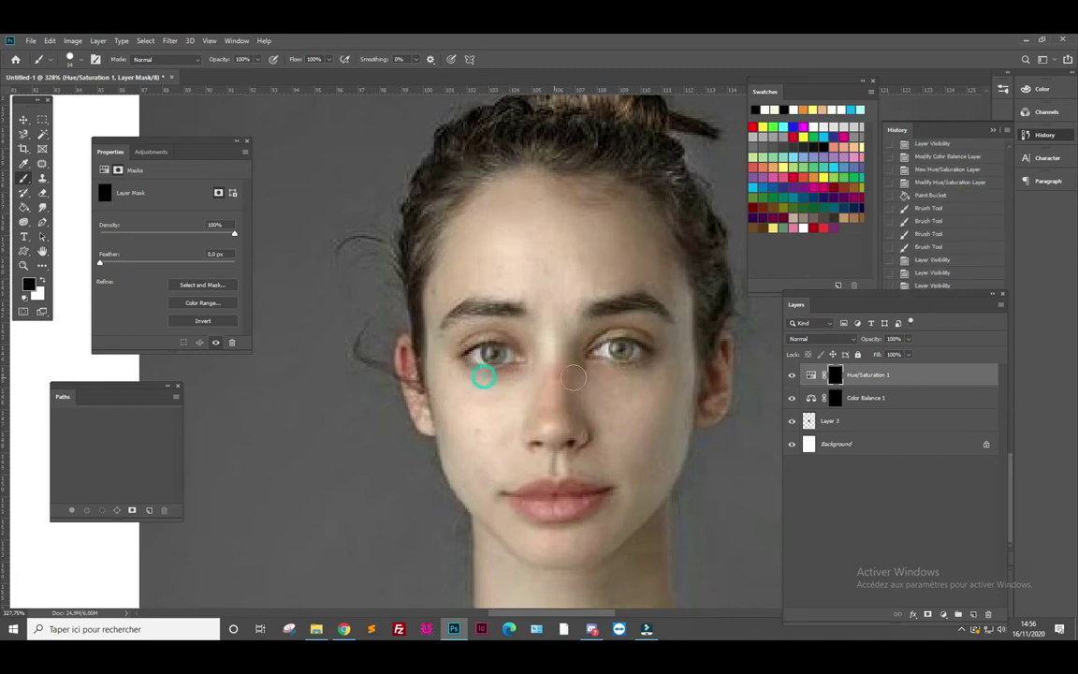
left_click(620, 353)
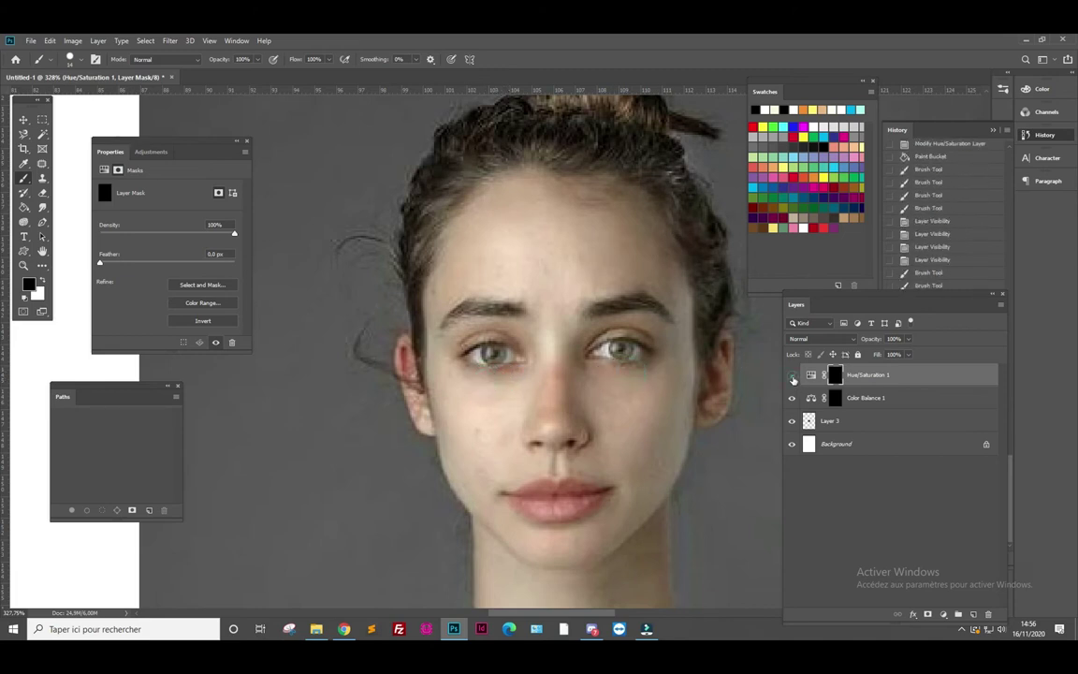
left_click(791, 374)
left_click(792, 374)
scroll(538, 344, "down", 5)
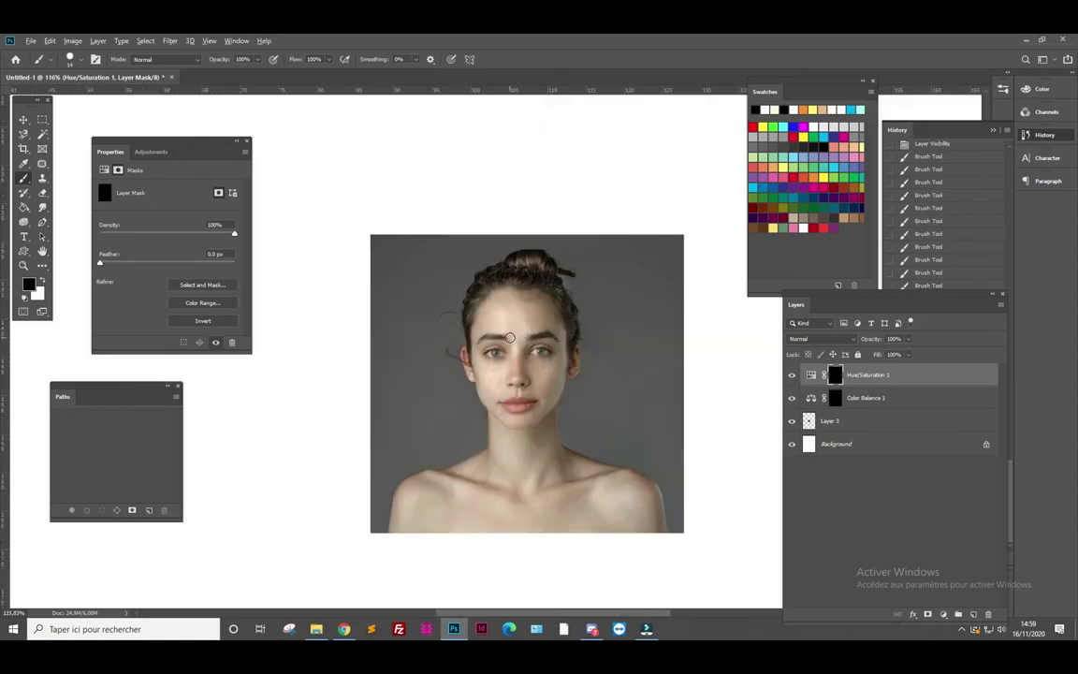
scroll(509, 336, "up", 2)
scroll(538, 295, "up", 1)
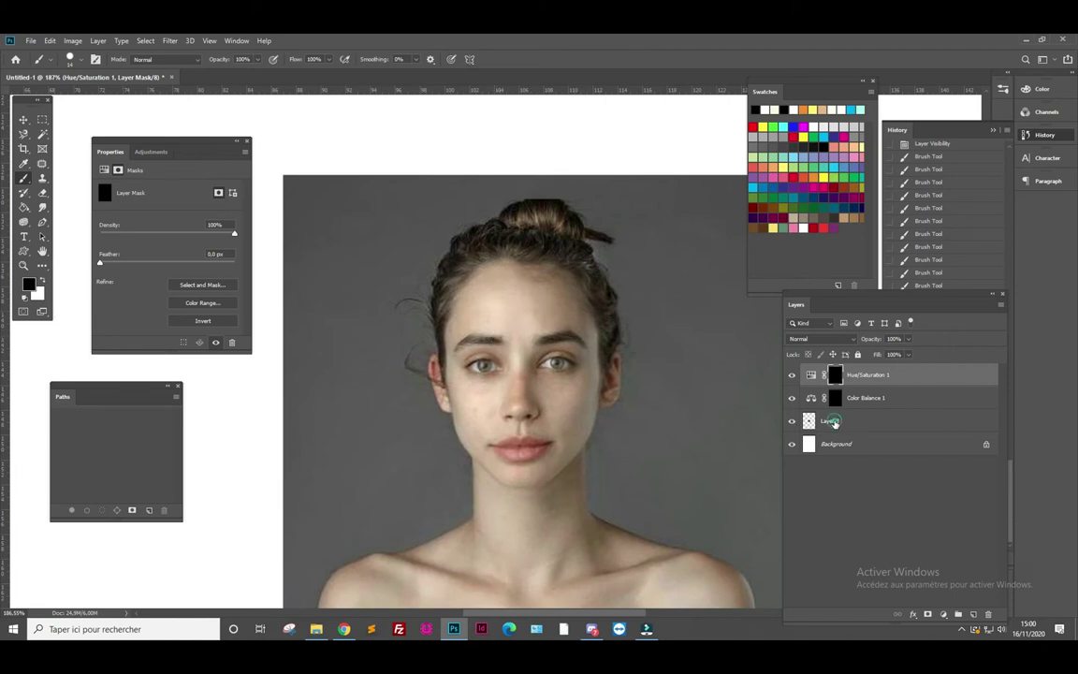
Outline the right eyebrow on Layer 3 with the Polygonal Lasso
left_click(809, 421)
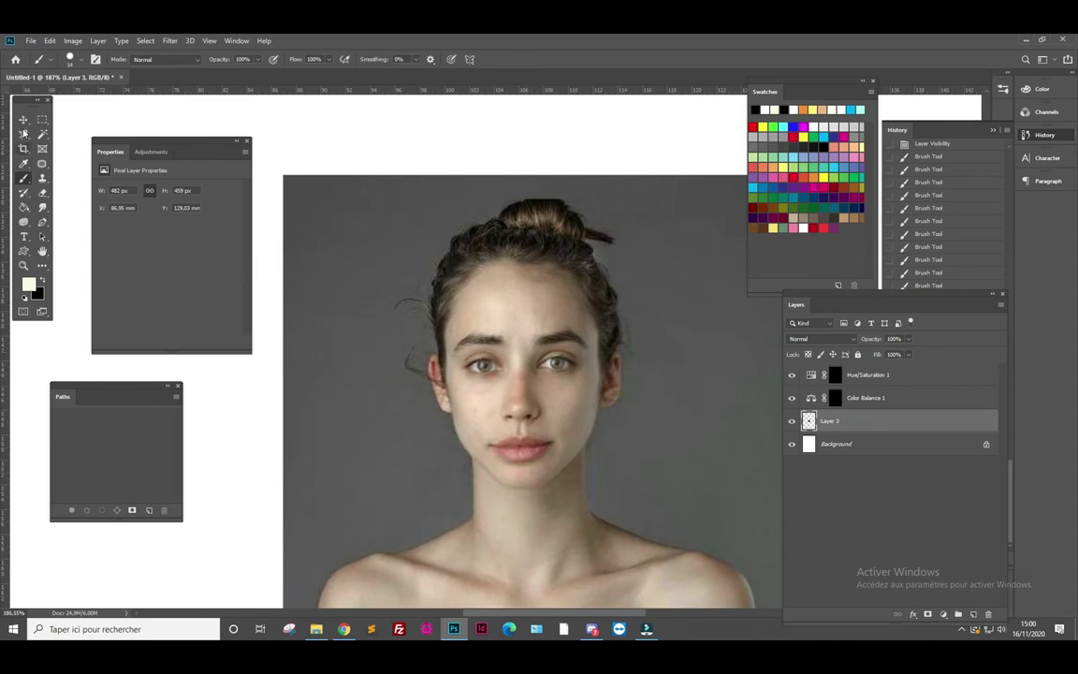
left_click(23, 134)
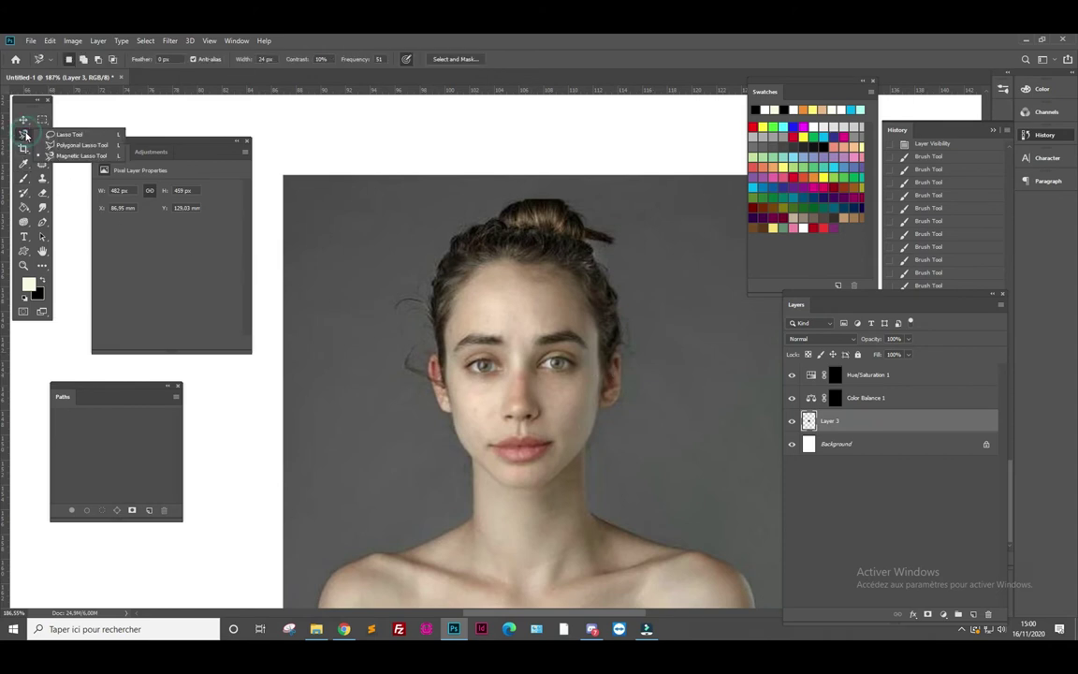
left_click(69, 146)
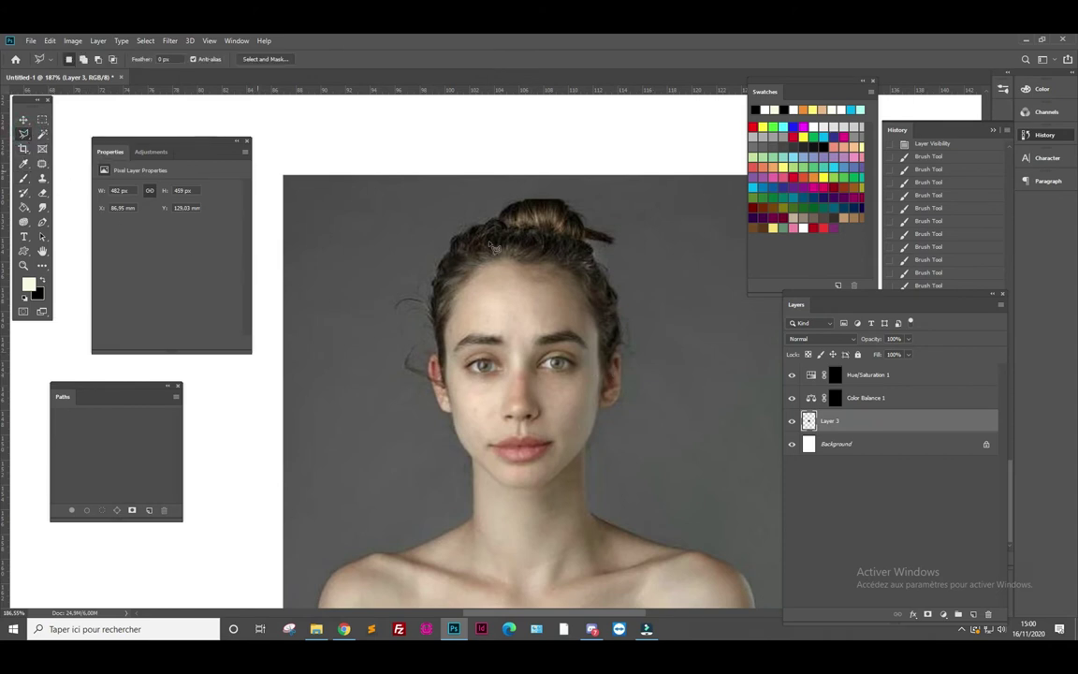
left_click(530, 353)
left_click(573, 349)
left_click(590, 355)
left_click(569, 324)
left_click(556, 321)
left_click(527, 332)
left_click(530, 352)
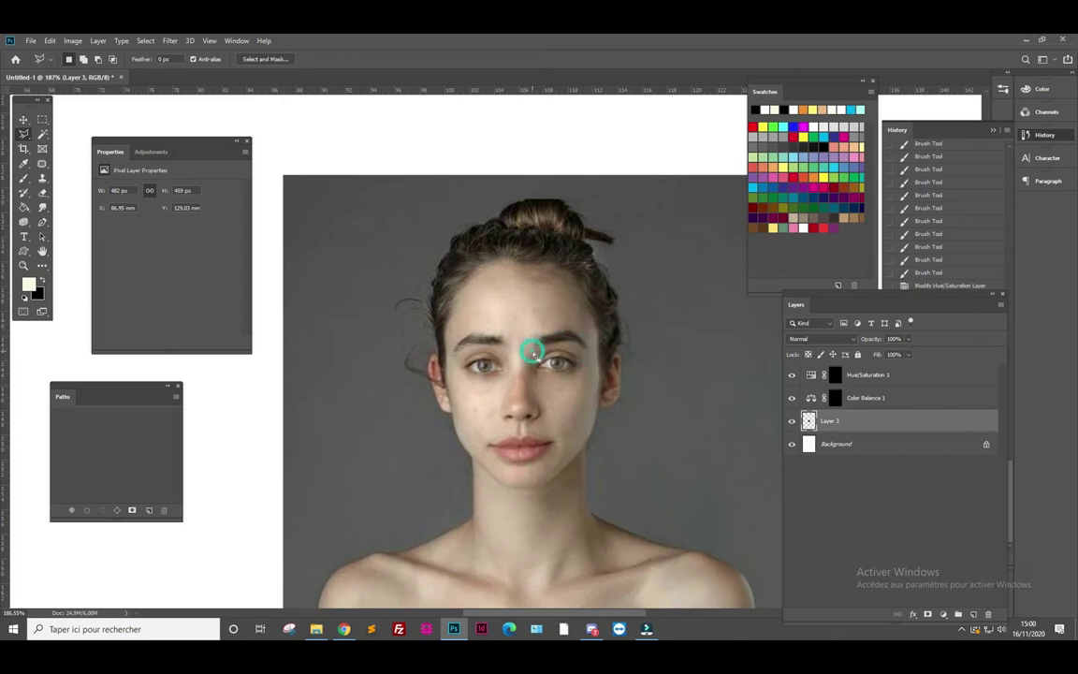
Copy the eyebrow to a new layer, flip it horizontally and move it onto the left brow
key("ctrl+j")
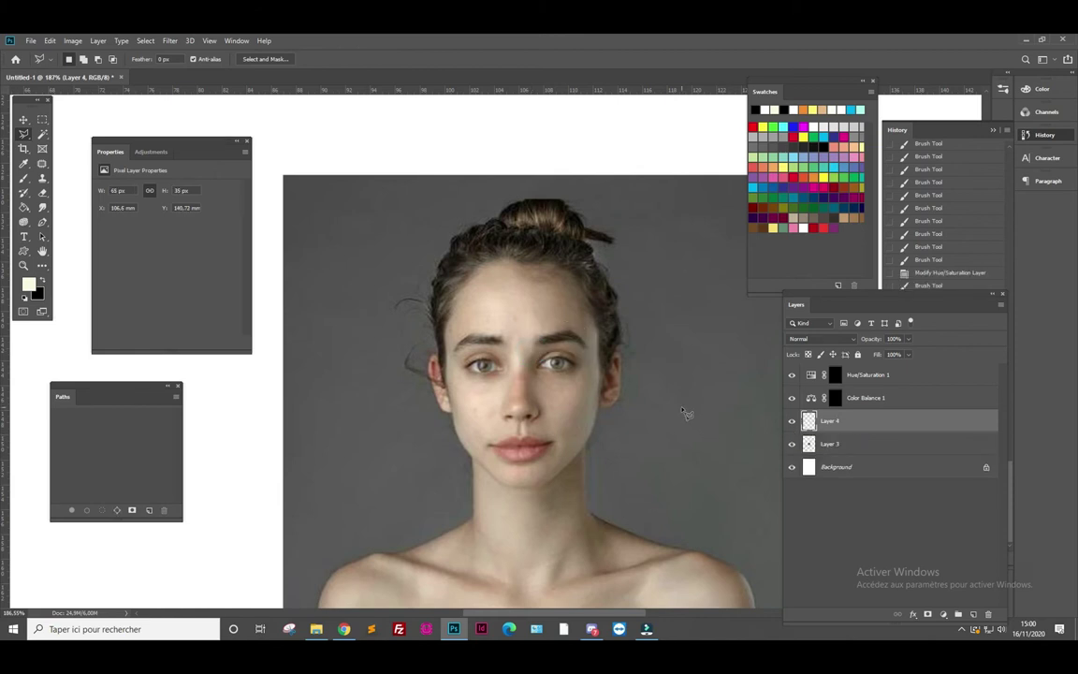
left_click(23, 120)
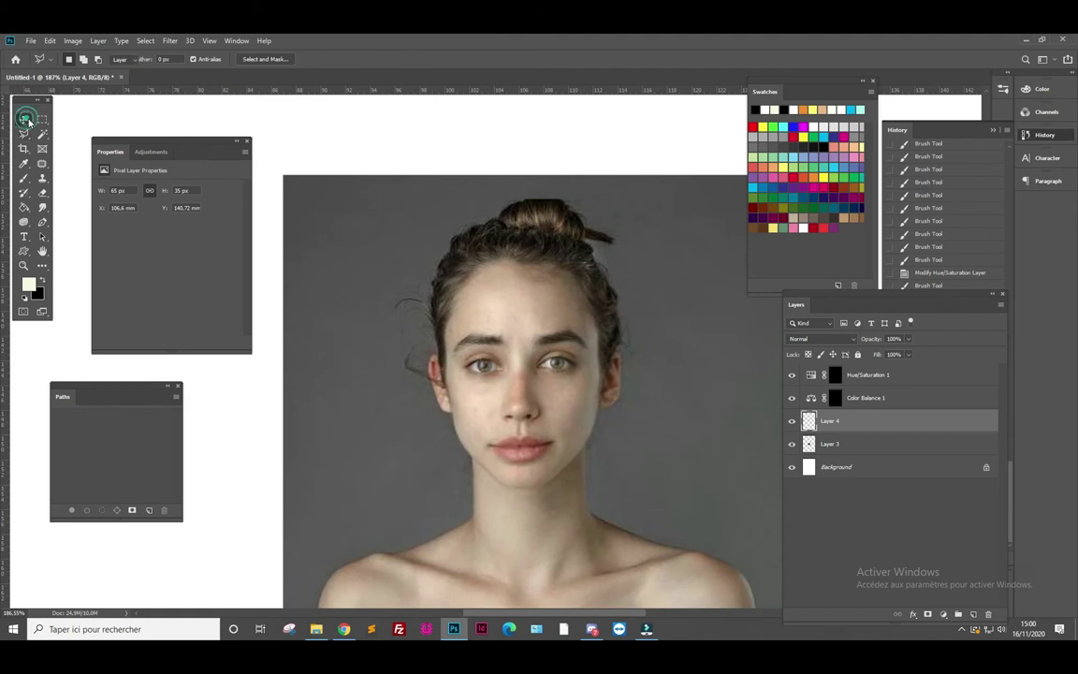
mouse_move(578, 343)
left_mouse_down()
mouse_move(545, 330)
mouse_move(545, 315)
left_mouse_up()
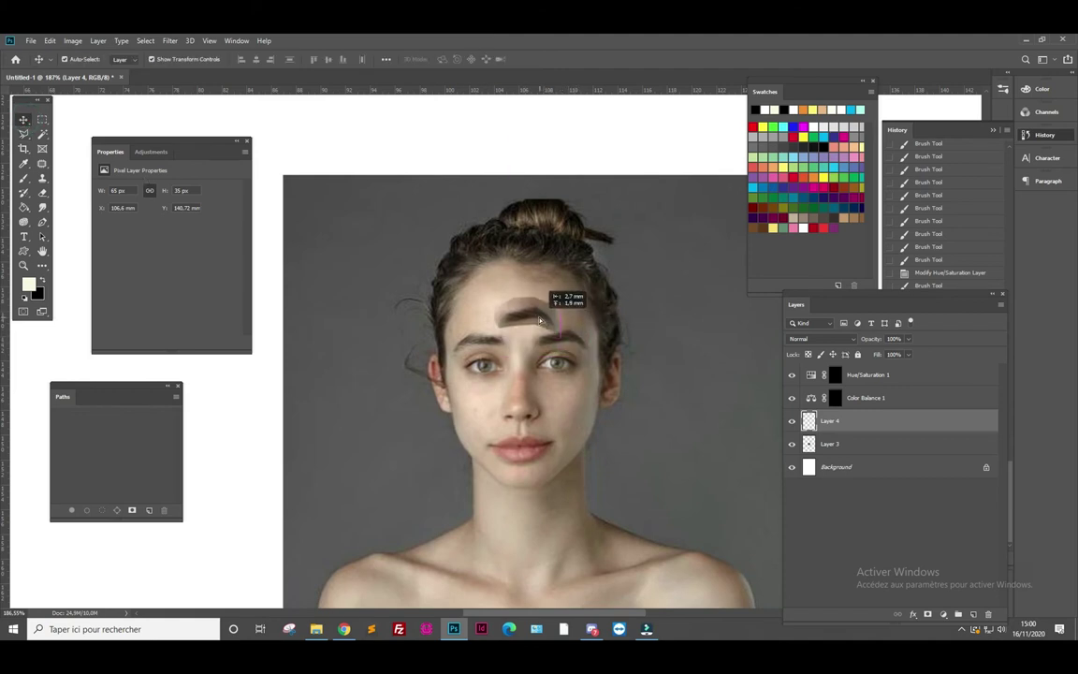
left_click(50, 40)
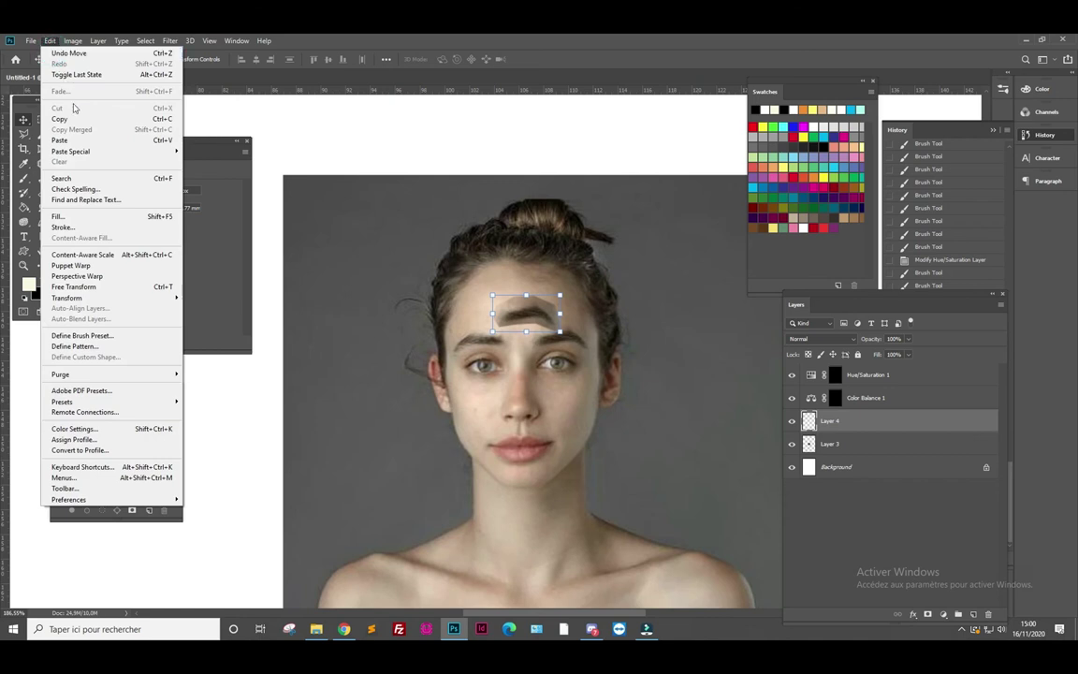
mouse_move(68, 297)
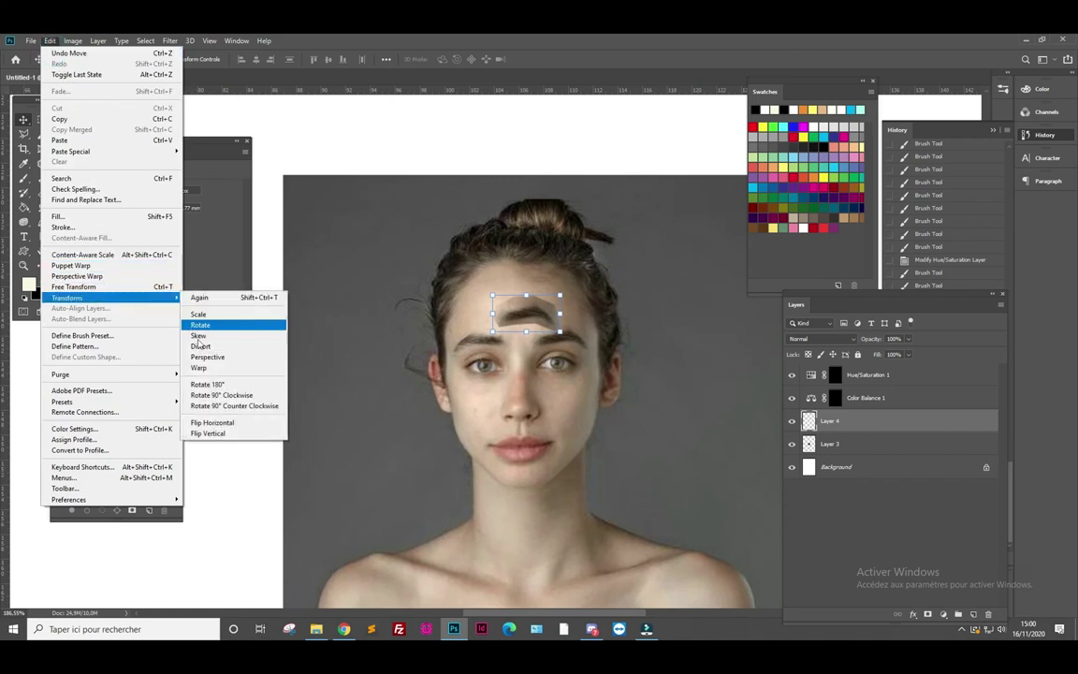
left_click(211, 422)
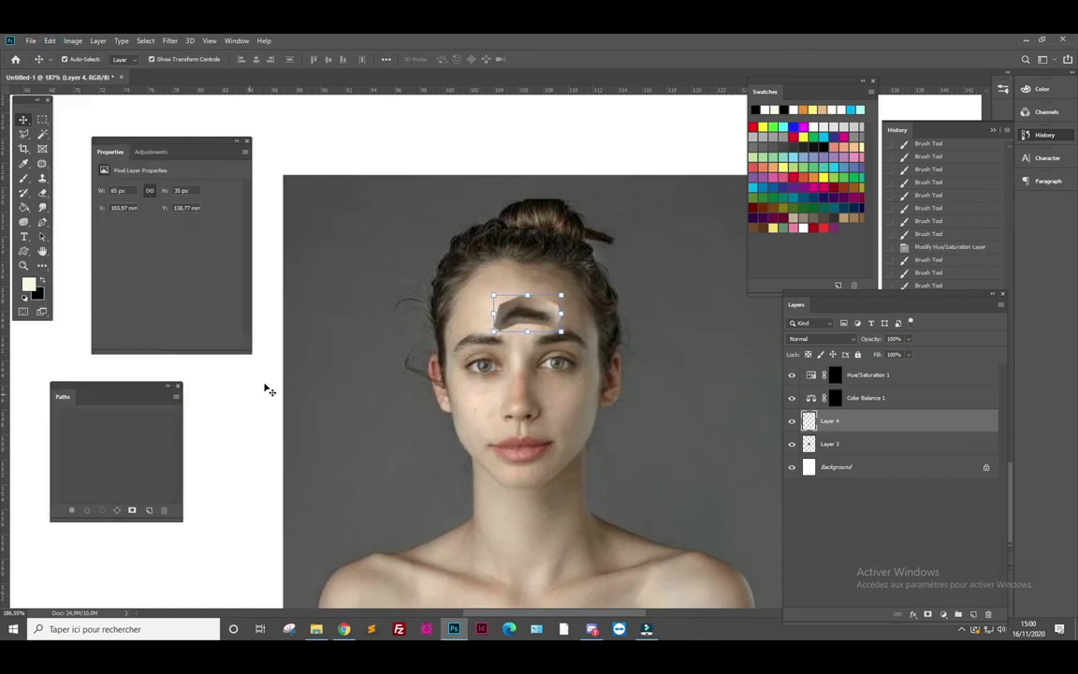
left_click_drag(538, 316, 492, 343)
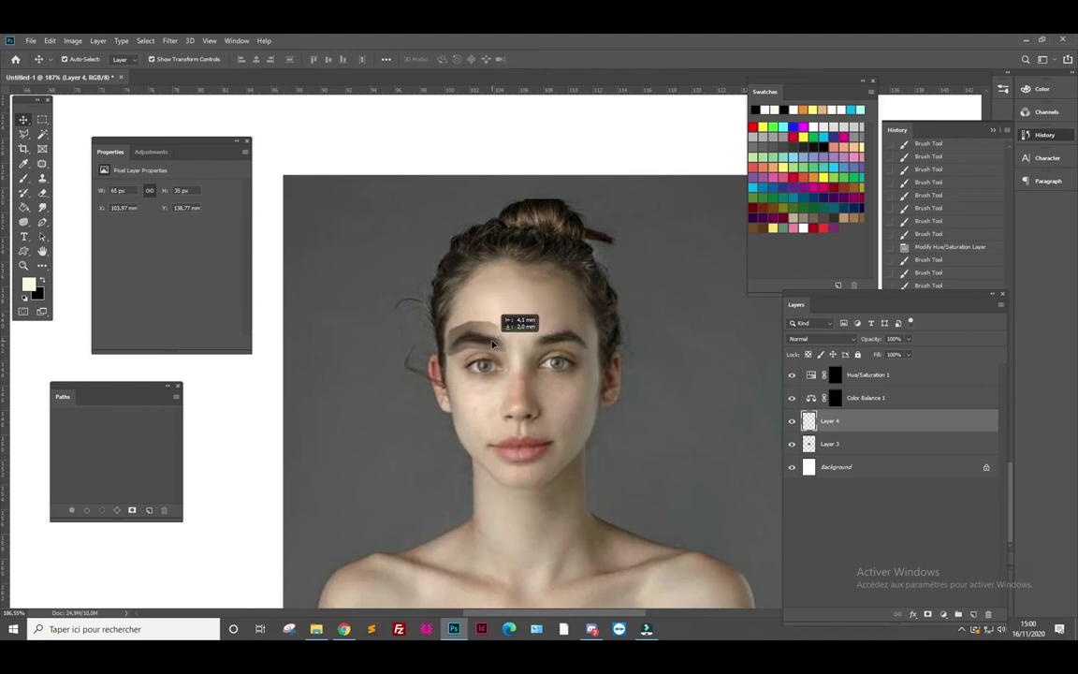
left_click_drag(492, 343, 487, 345)
key("Left")
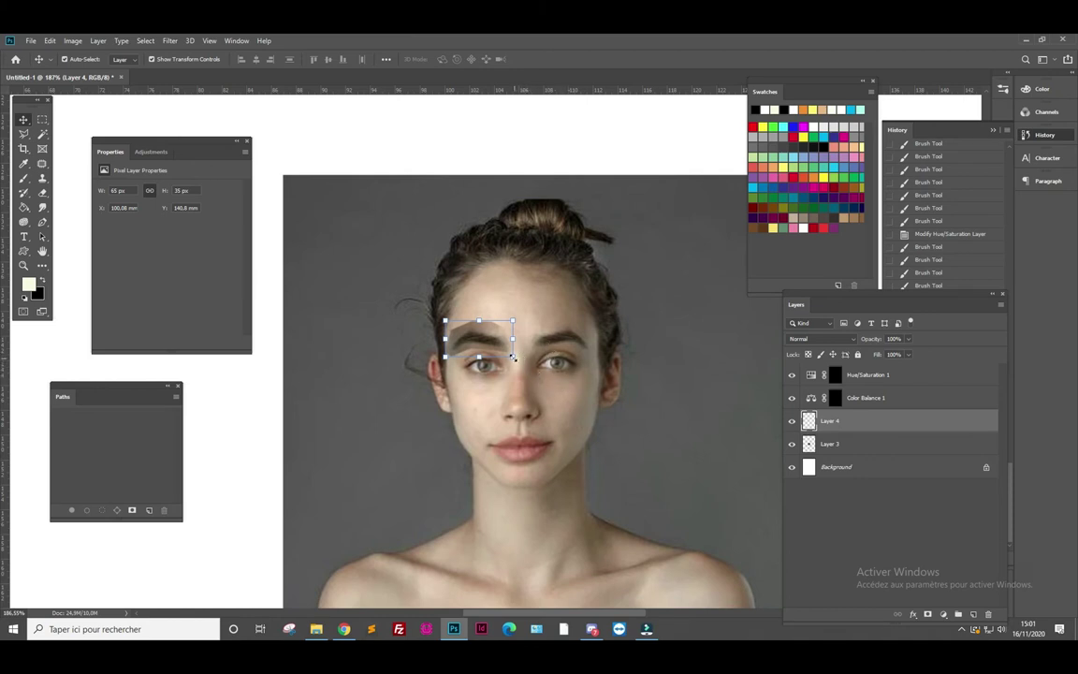
Rotate the eyebrow copy slightly with Free Transform to fit the left brow
key("ctrl")
key("ctrl+t")
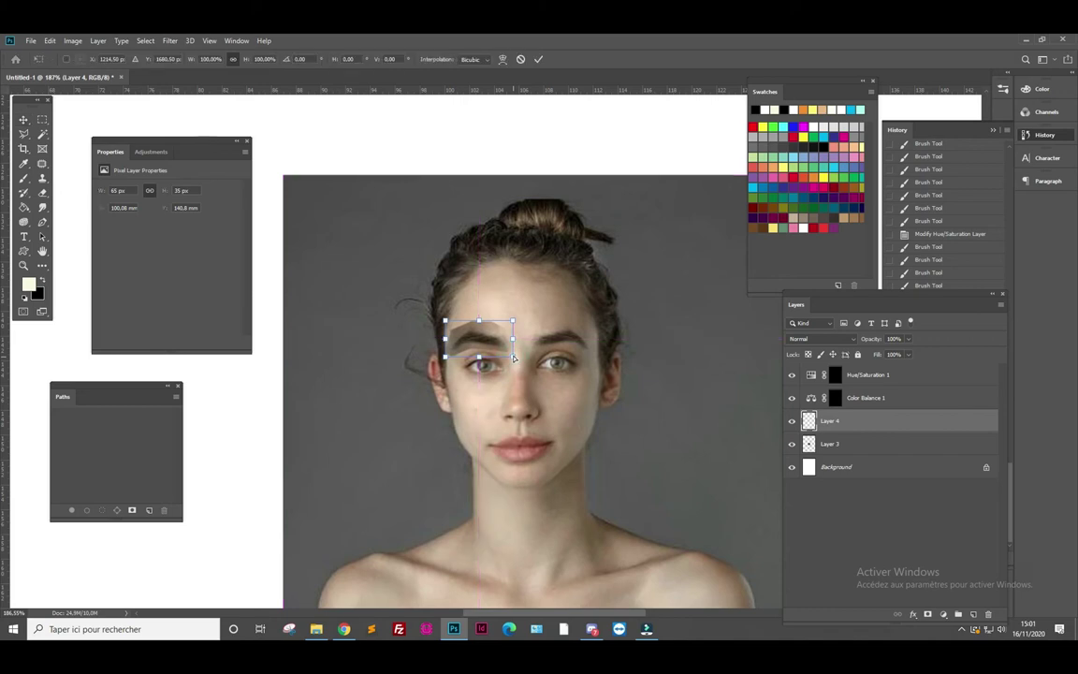
left_click_drag(514, 321, 510, 324)
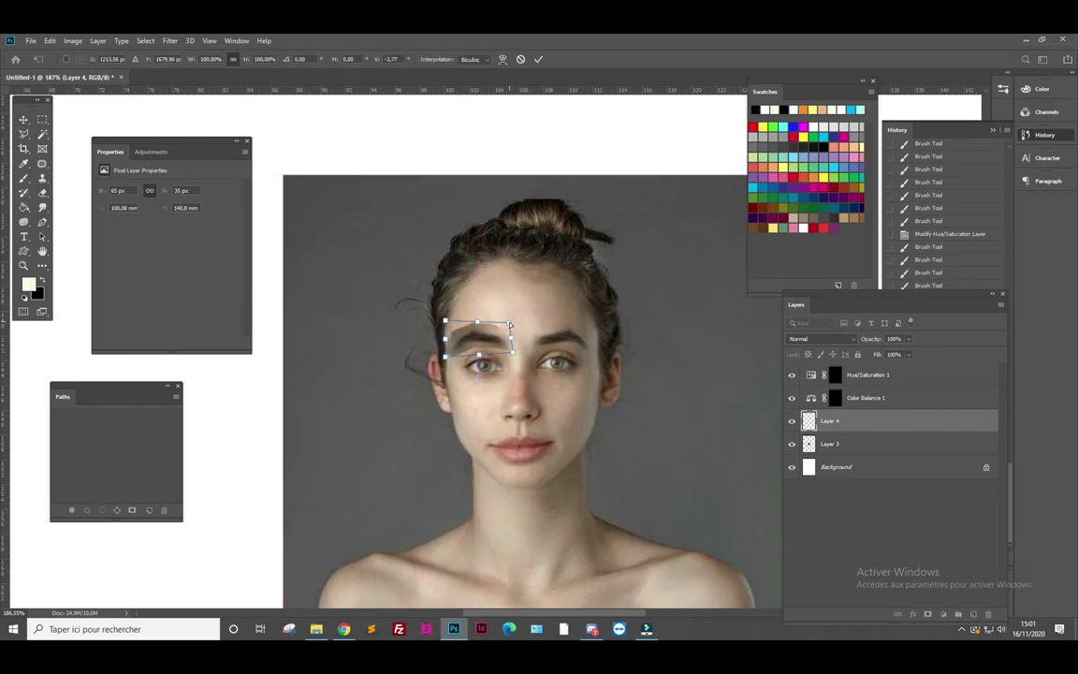
left_click(446, 343)
key("Return")
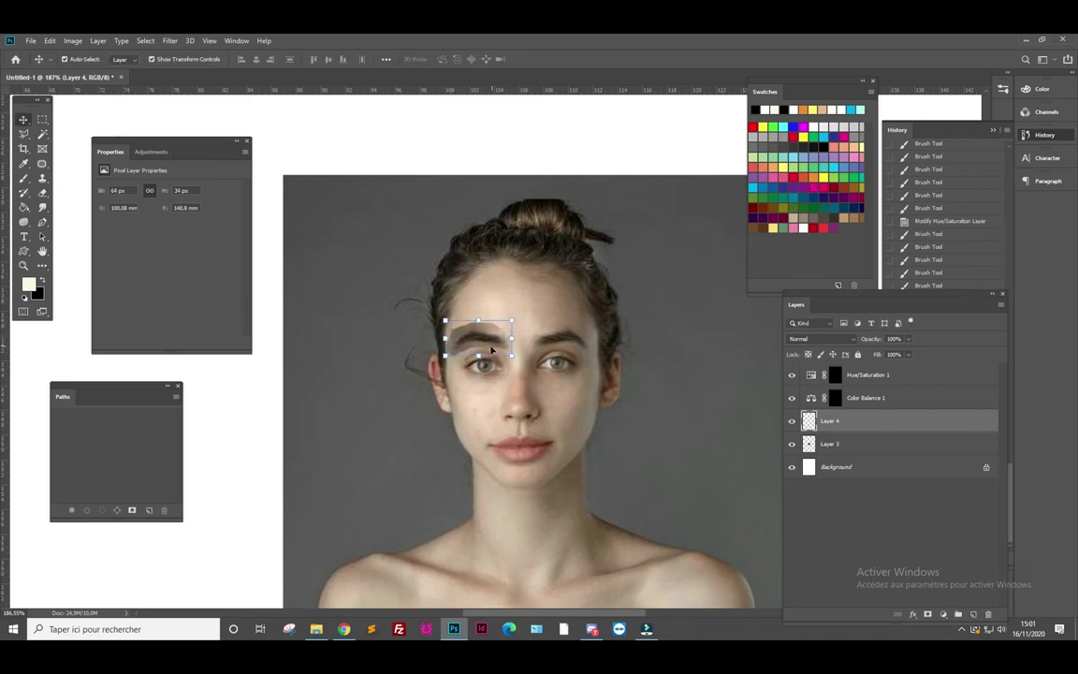
scroll(491, 349, "up", 3)
scroll(486, 337, "up", 2)
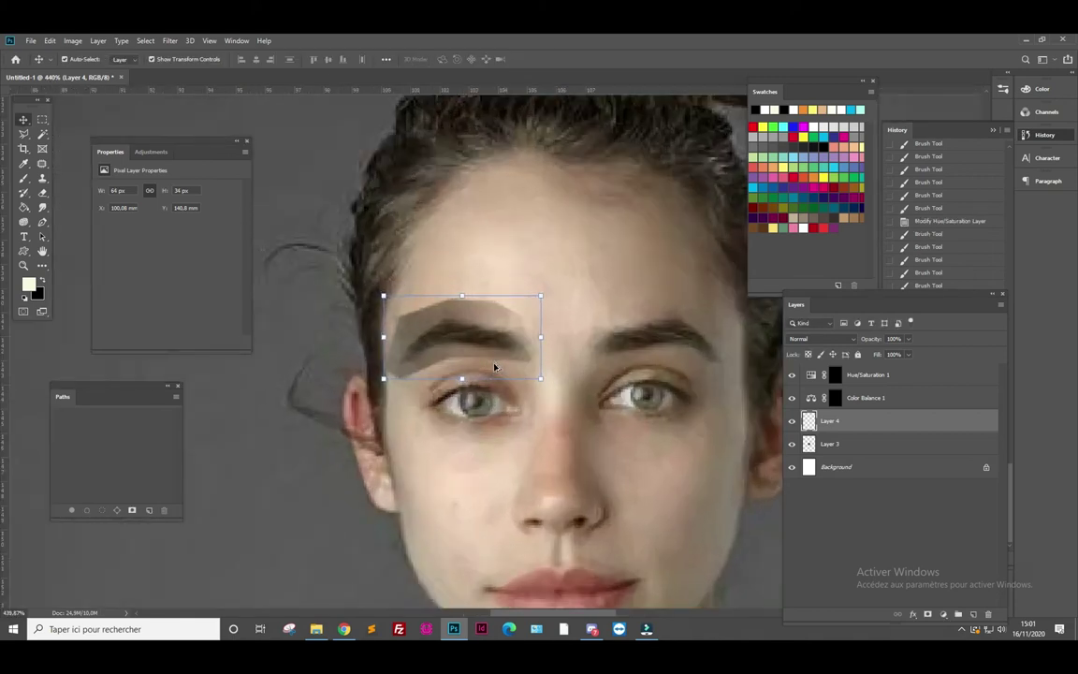
Add a layer mask to Layer 4 and set the brush to 9 px with 0% hardness
left_click(928, 613)
left_click(23, 178)
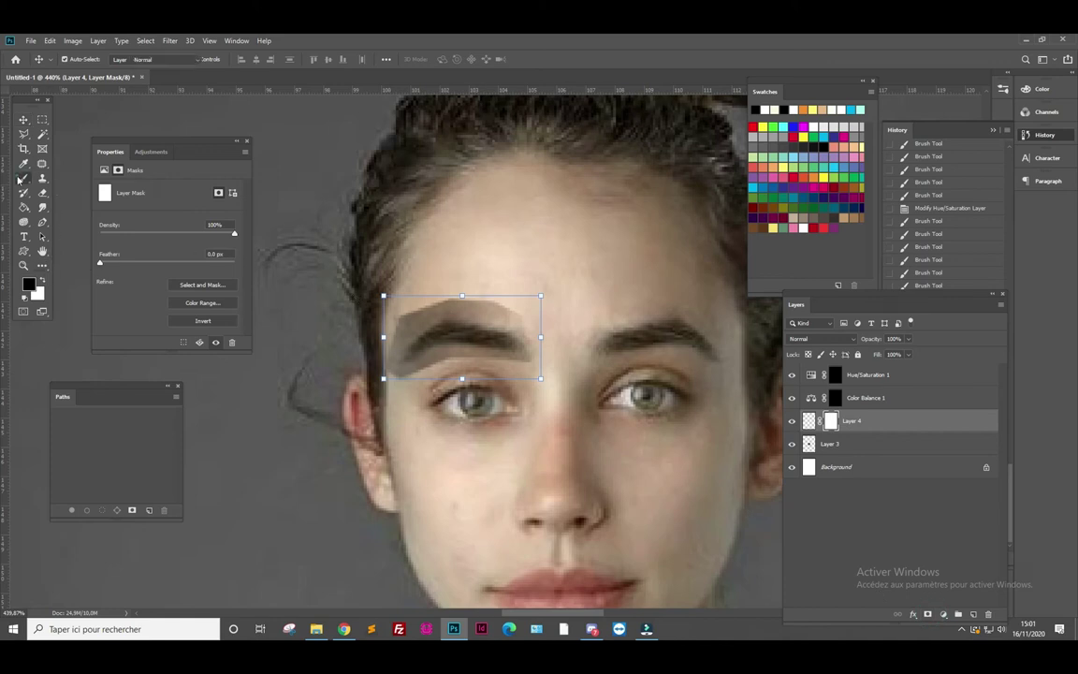
left_click(81, 60)
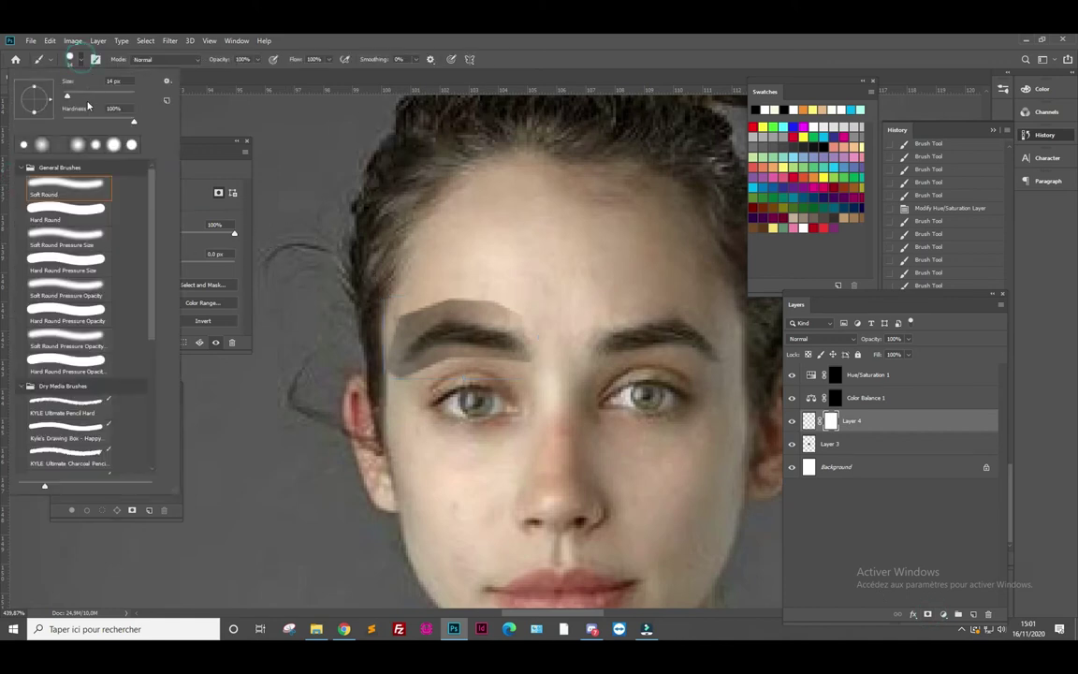
left_click_drag(67, 97, 66, 97)
left_click_drag(134, 121, 62, 122)
key("Return")
Paint black on the mask to hide the grey patch around the copied eyebrow
mouse_move(492, 317)
left_mouse_down()
mouse_move(453, 302)
mouse_move(392, 353)
left_mouse_up()
key("ctrl+z")
key("ctrl+z")
key("ctrl+z")
key("ctrl+z")
key("ctrl+z")
key("ctrl+z")
mouse_move(451, 367)
left_mouse_down()
mouse_move(457, 356)
mouse_move(505, 364)
mouse_move(482, 295)
mouse_move(468, 285)
mouse_move(477, 304)
mouse_move(428, 308)
left_mouse_up()
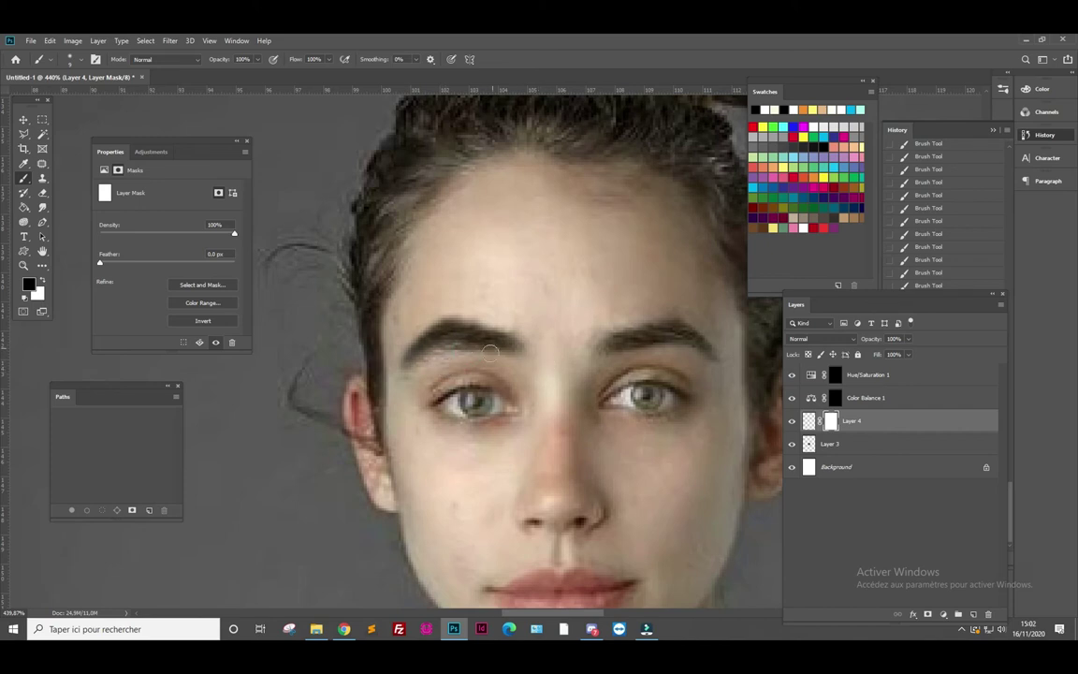
scroll(562, 318, "down", 1)
scroll(563, 318, "down", 3)
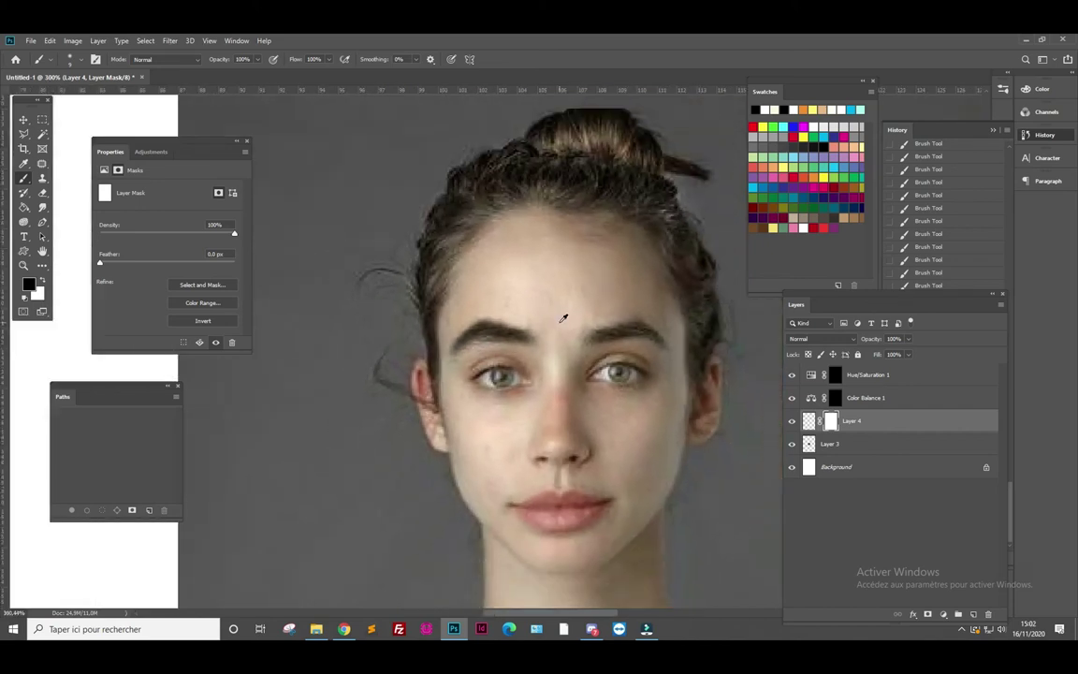
scroll(562, 318, "down", 1)
Shorten the eyebrow copy slightly in height
left_click(23, 120)
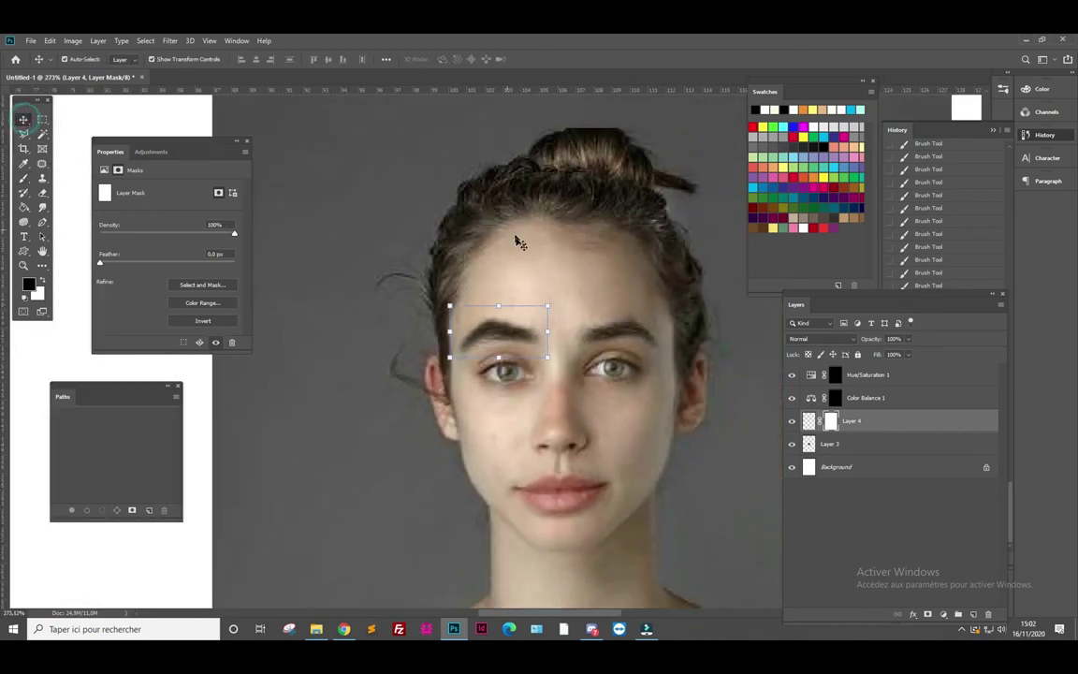
left_click_drag(498, 305, 496, 309)
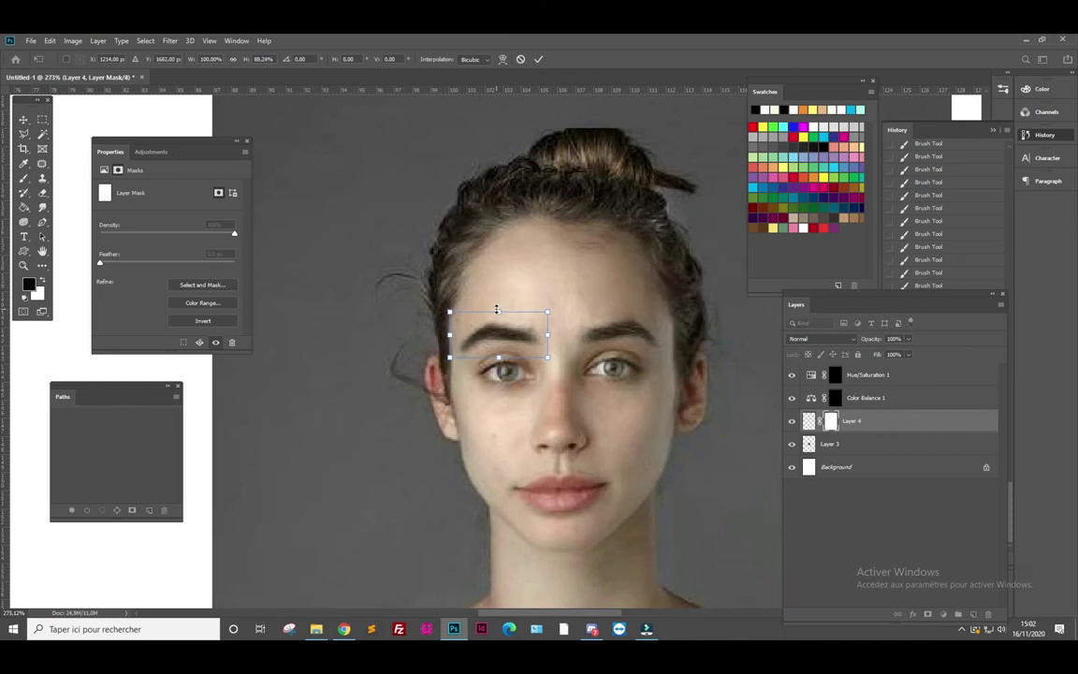
key("Return")
scroll(667, 304, "down", 3)
scroll(678, 338, "down", 2)
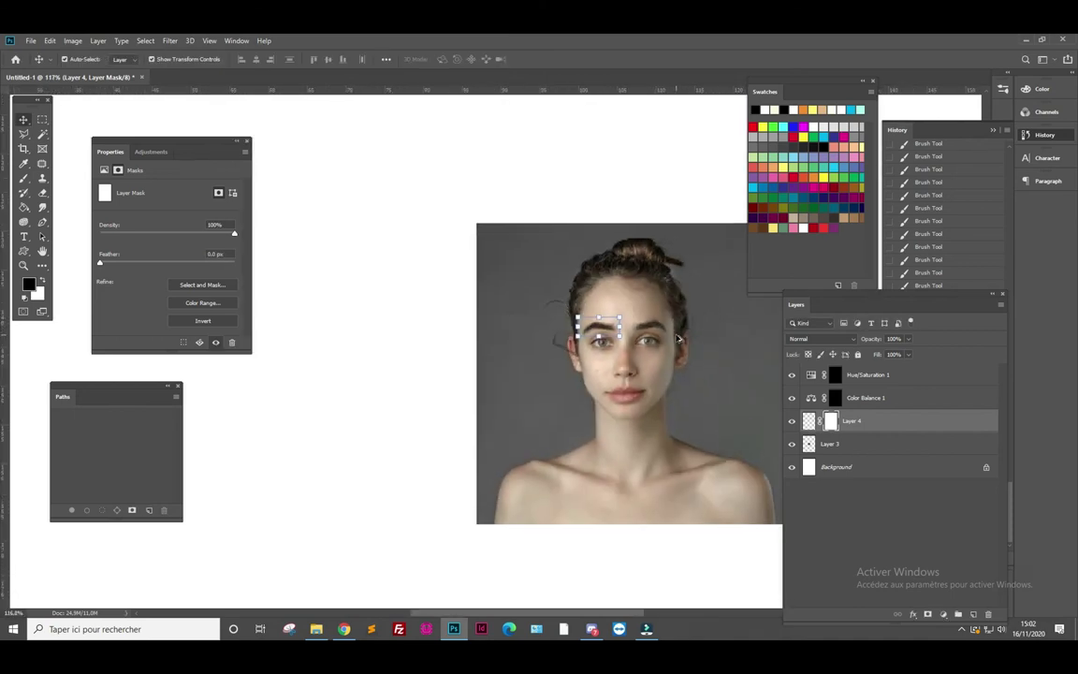
left_click(440, 418)
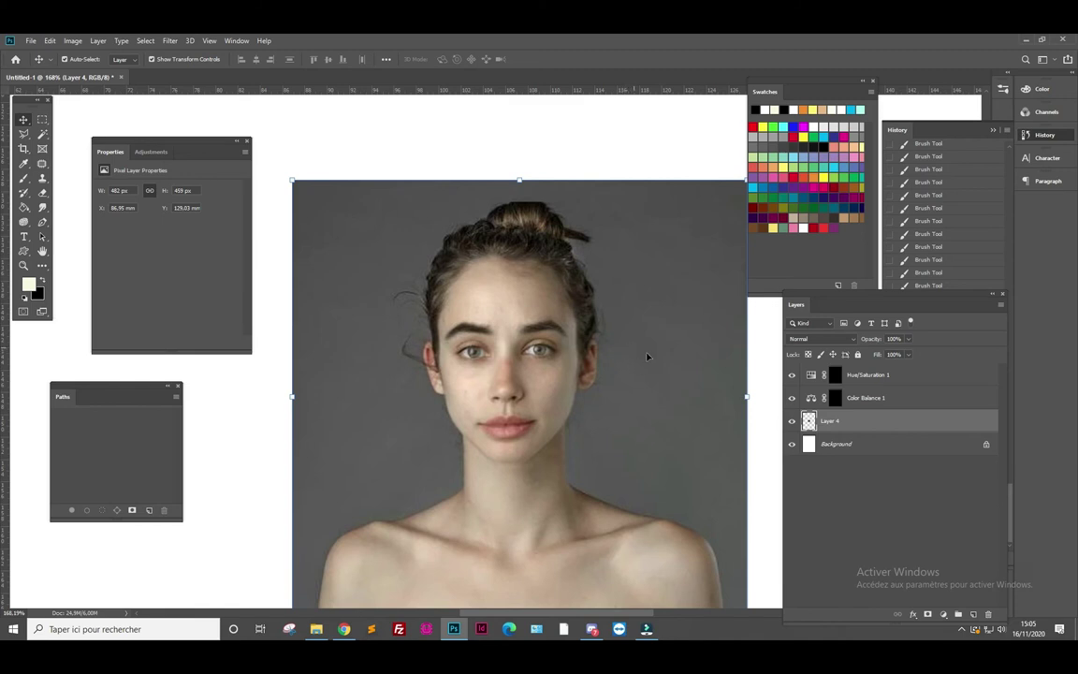
Lasso the hair from the head top to the temple and copy it to a new layer
scroll(426, 295, "up", 1)
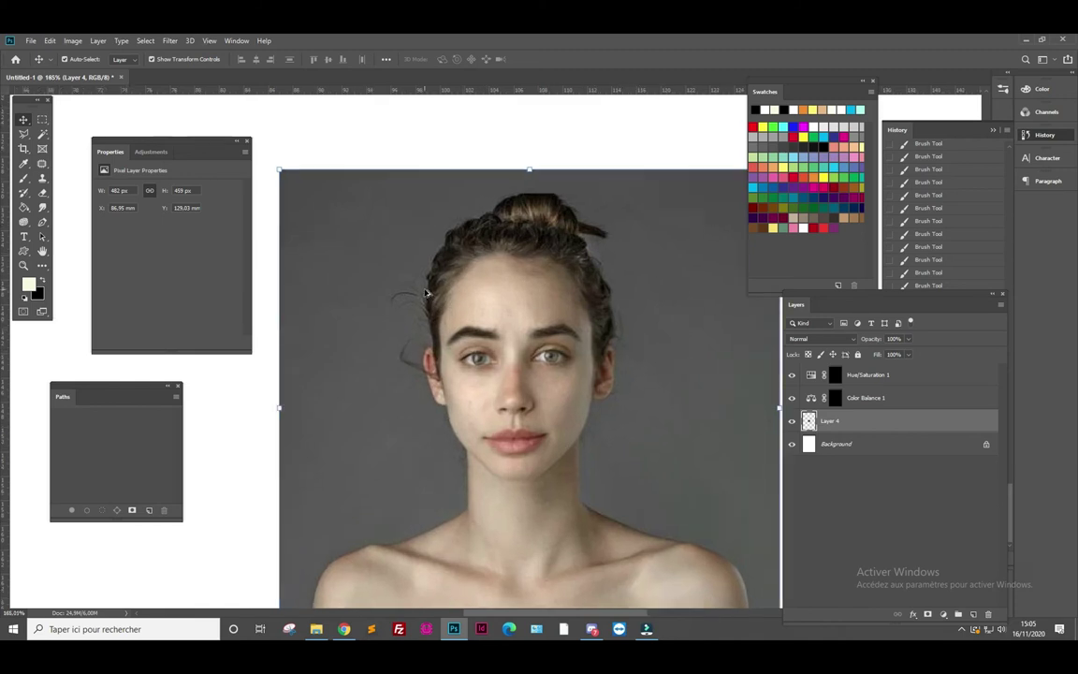
scroll(425, 294, "down", 2)
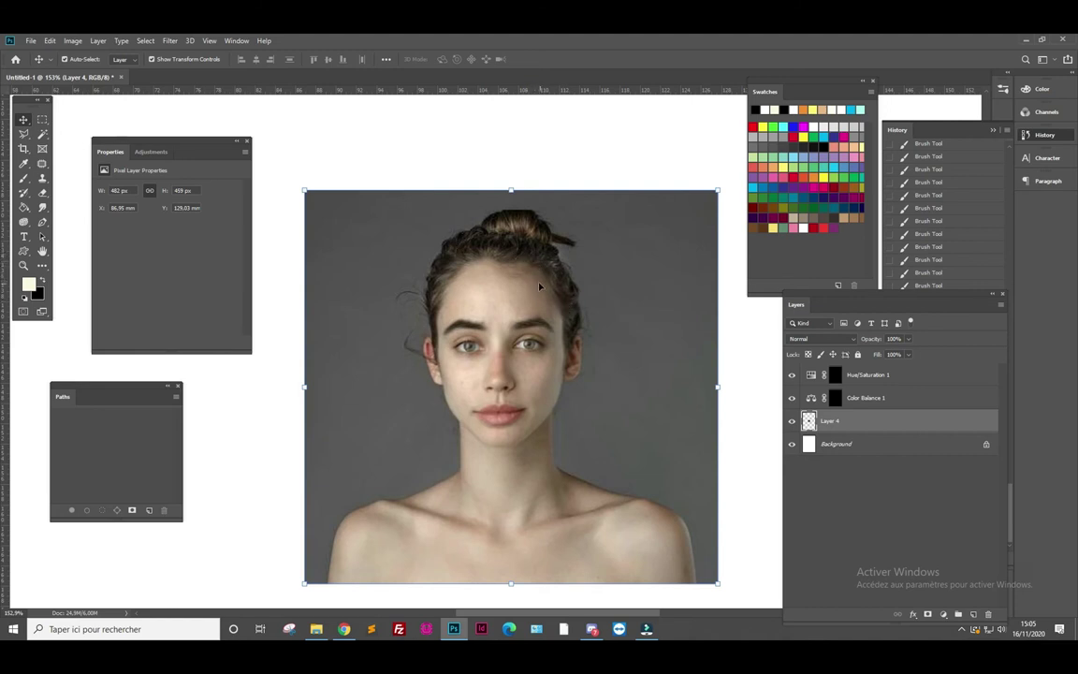
scroll(536, 278, "up", 4)
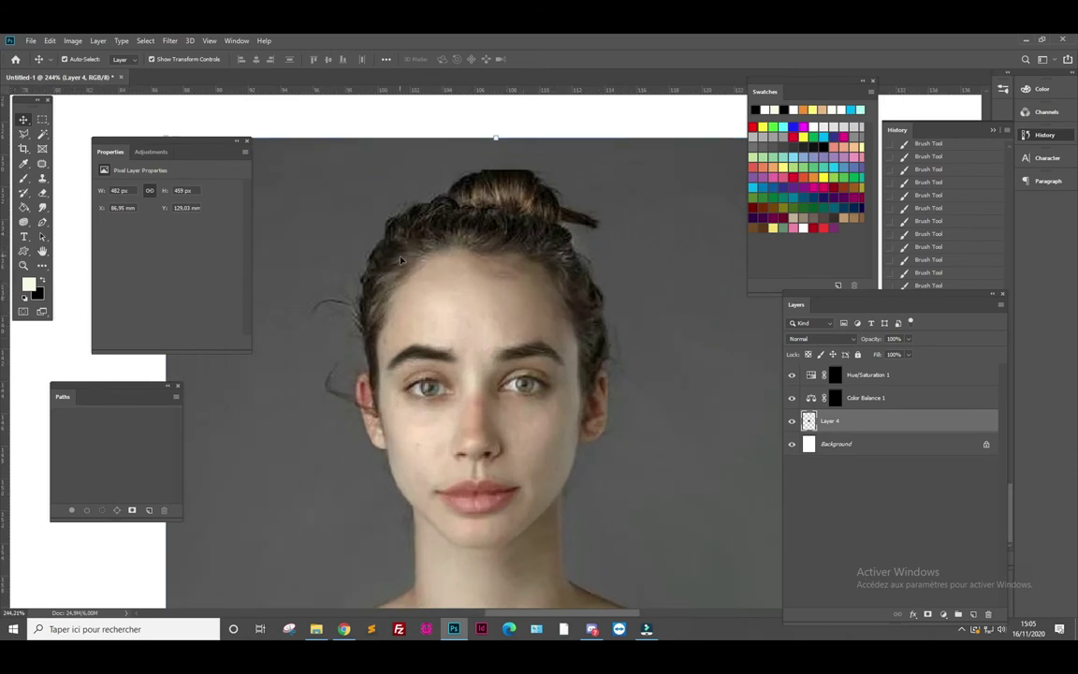
left_click(24, 134)
mouse_move(445, 184)
left_mouse_down()
mouse_move(374, 351)
mouse_move(367, 224)
left_mouse_up()
left_click(397, 187)
left_click(444, 186)
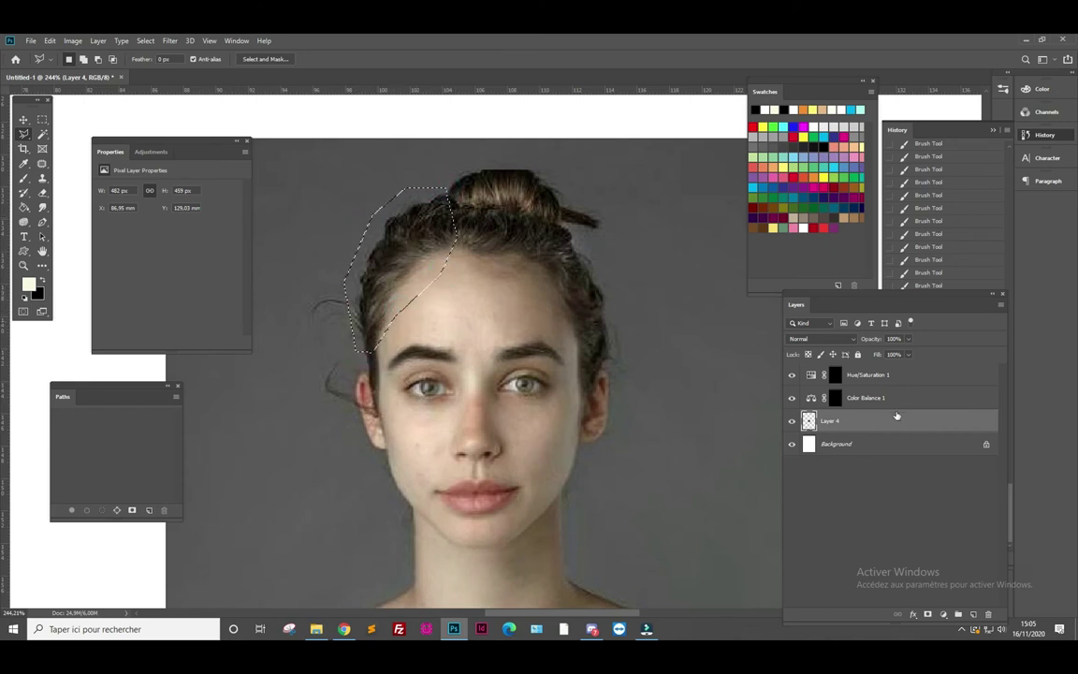
key("ctrl+j")
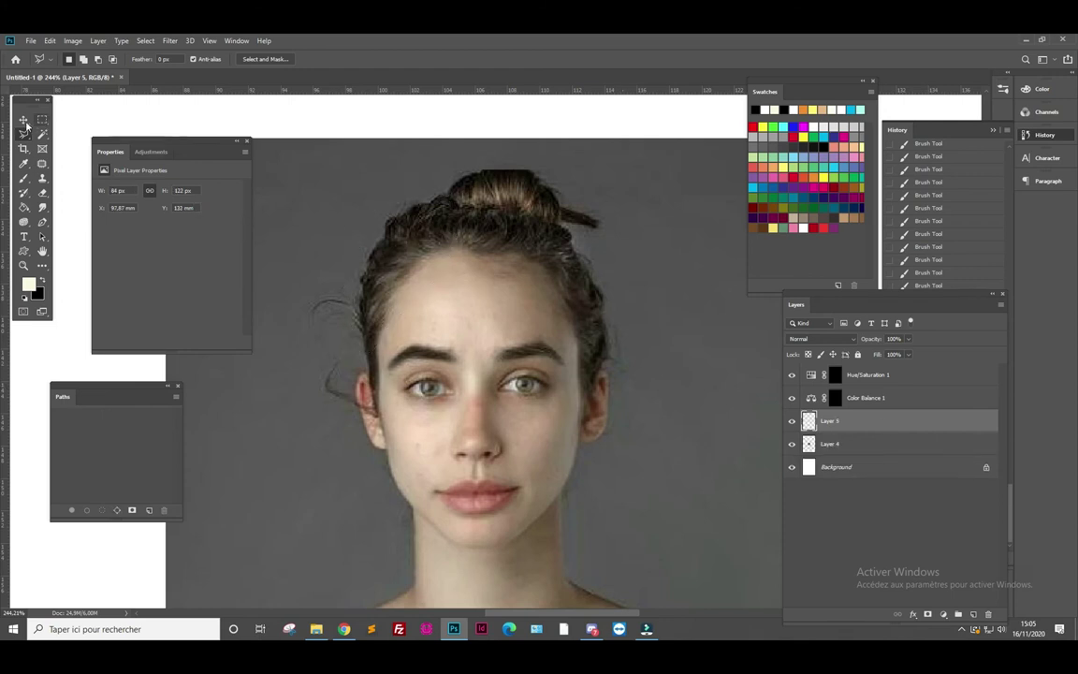
Move the hair patch right over the forehead and flip it horizontally
left_click(23, 120)
left_click_drag(365, 286, 447, 289)
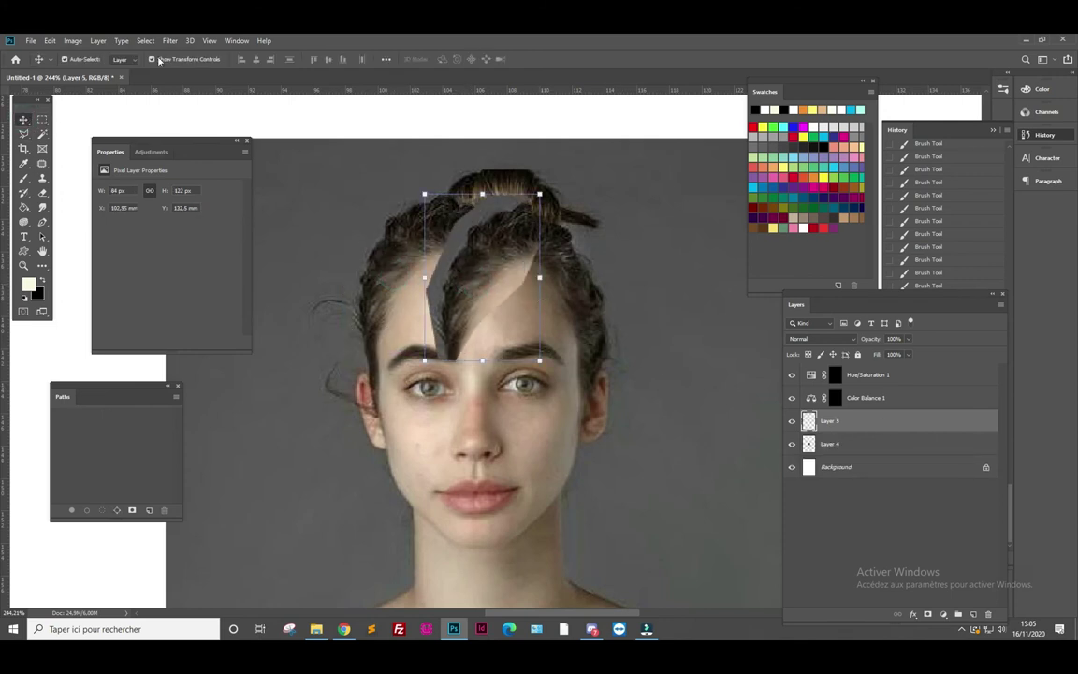
left_click(50, 41)
mouse_move(68, 297)
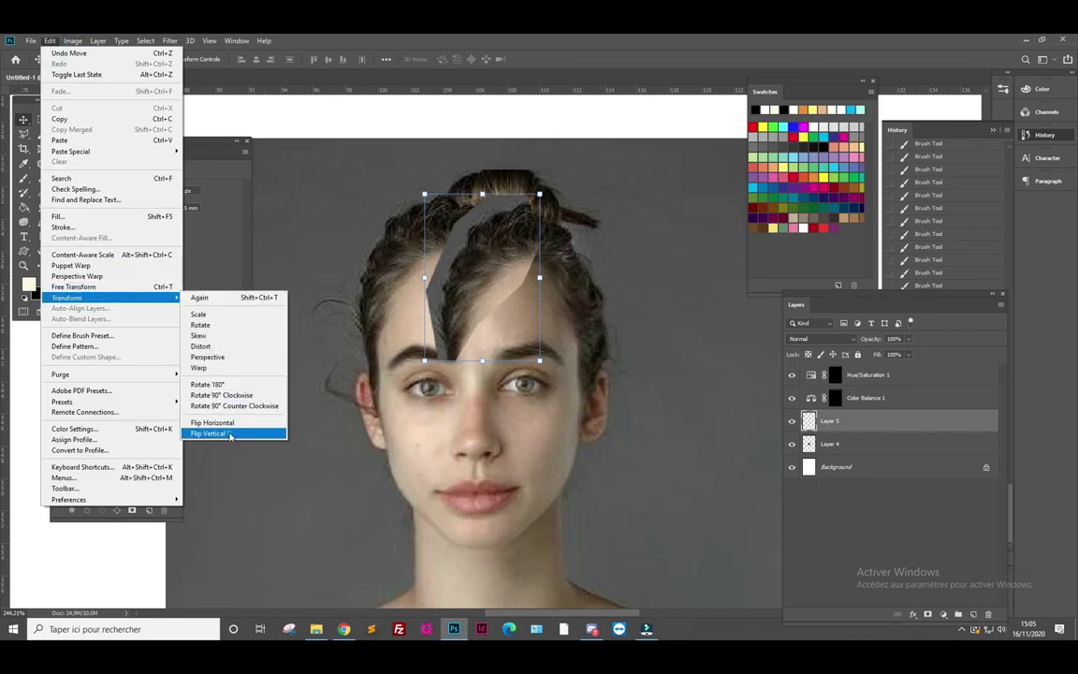
left_click(230, 435)
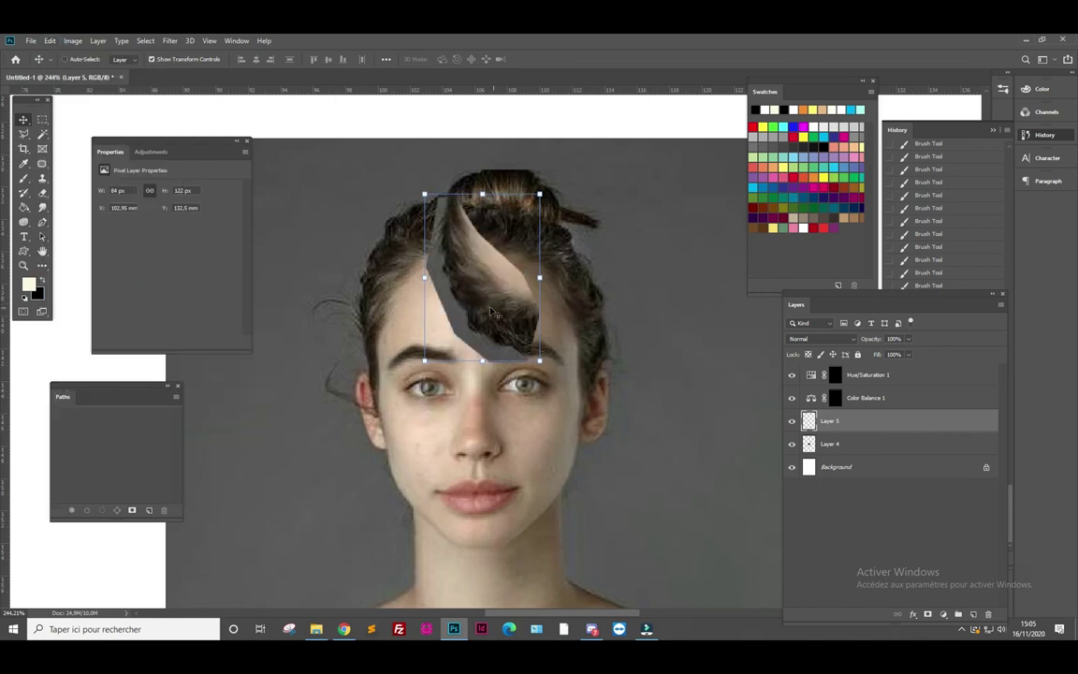
key("ctrl+z")
left_click(50, 41)
mouse_move(67, 297)
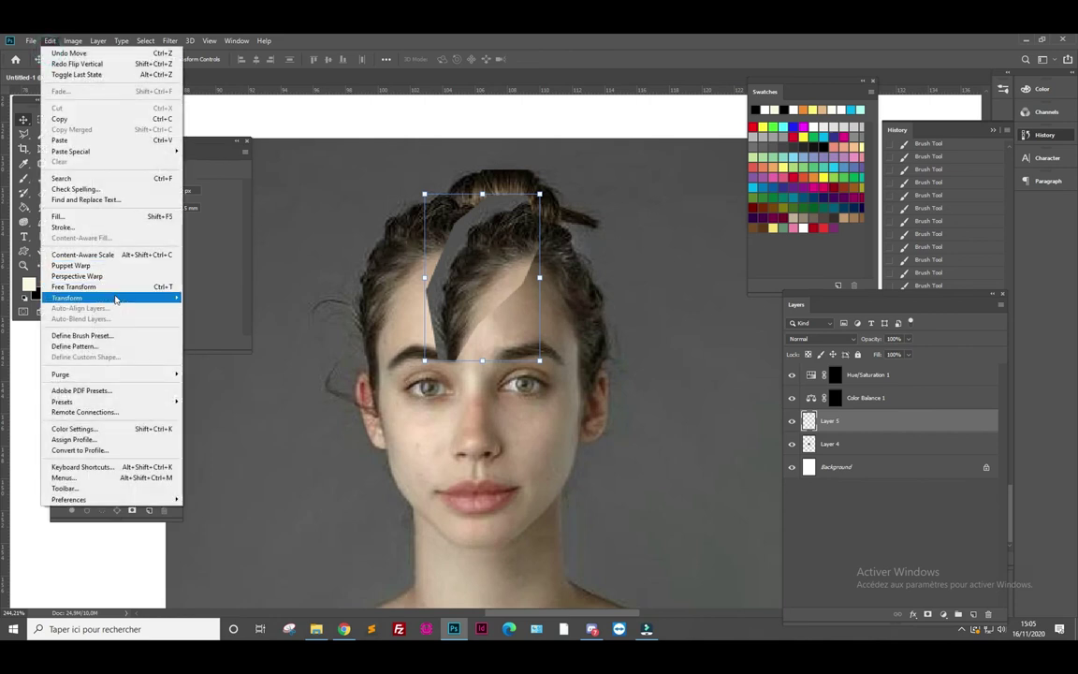
left_click(253, 422)
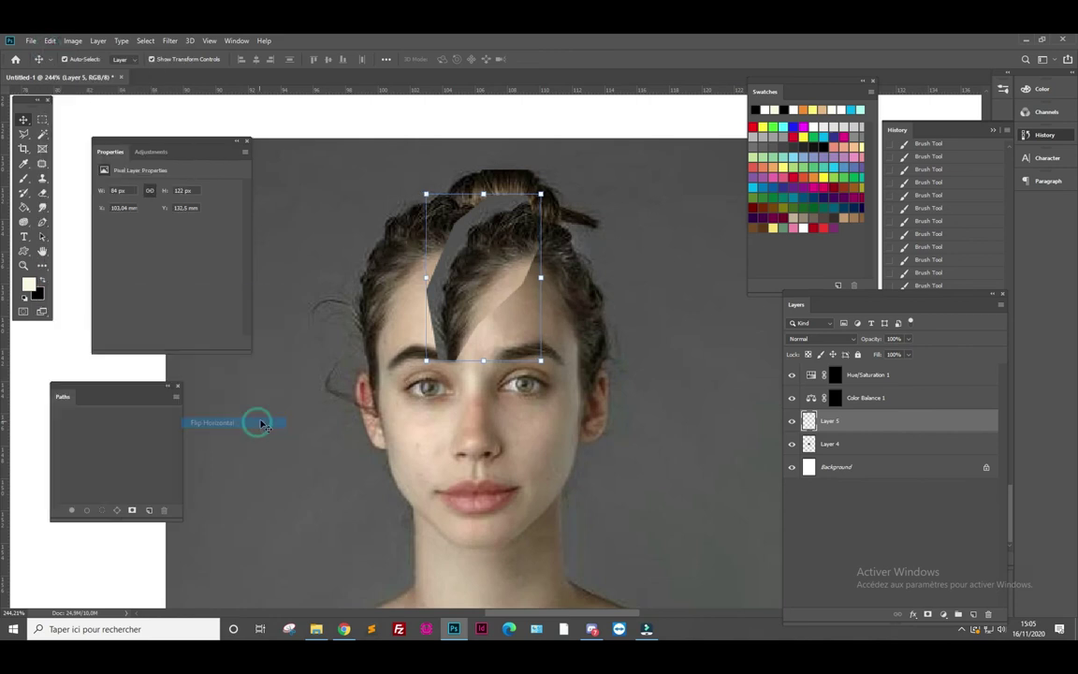
Place the hair patch over the right hairline, rotated about 3.4 degrees
left_click_drag(528, 271, 560, 268)
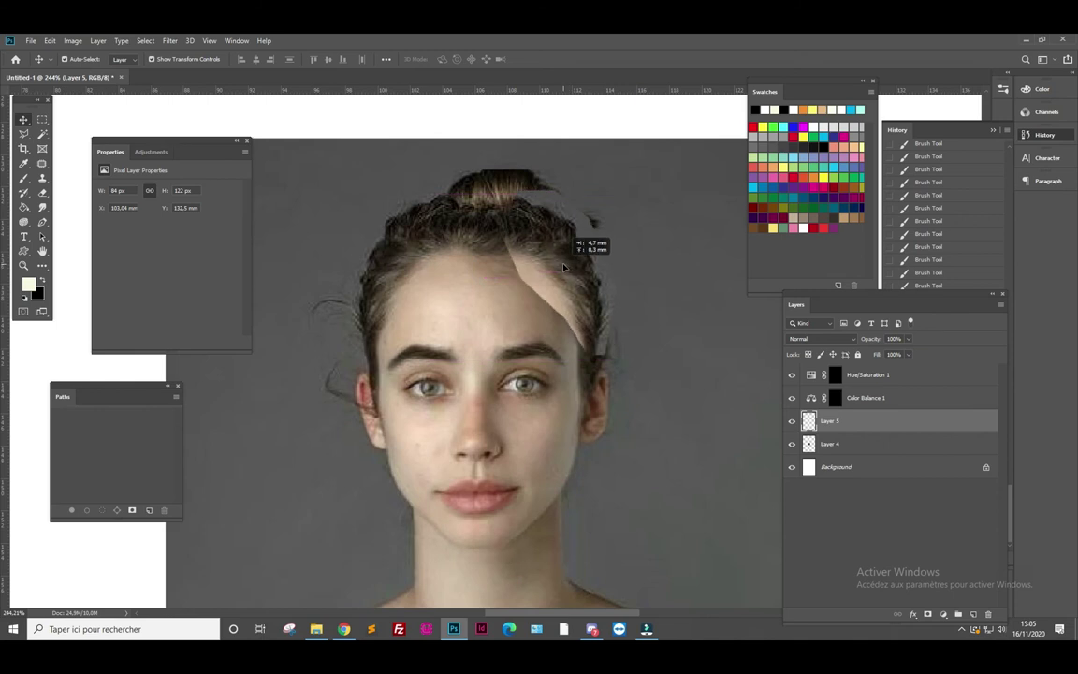
mouse_move(559, 269)
left_mouse_down()
mouse_move(550, 251)
mouse_move(557, 265)
left_mouse_up()
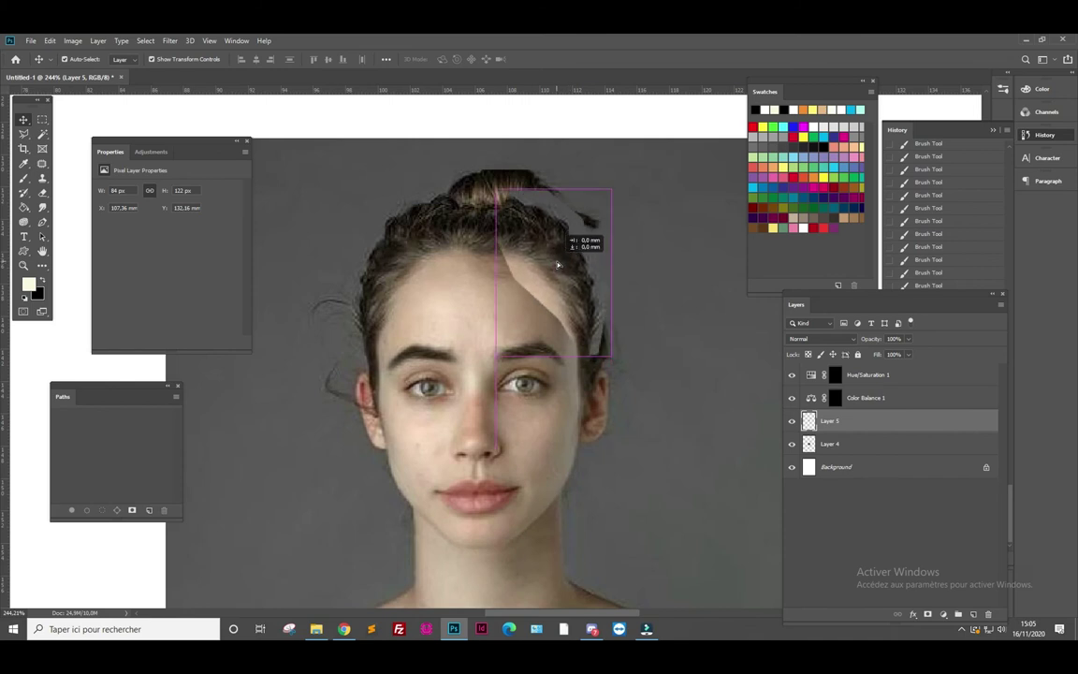
left_click_drag(558, 264, 557, 265)
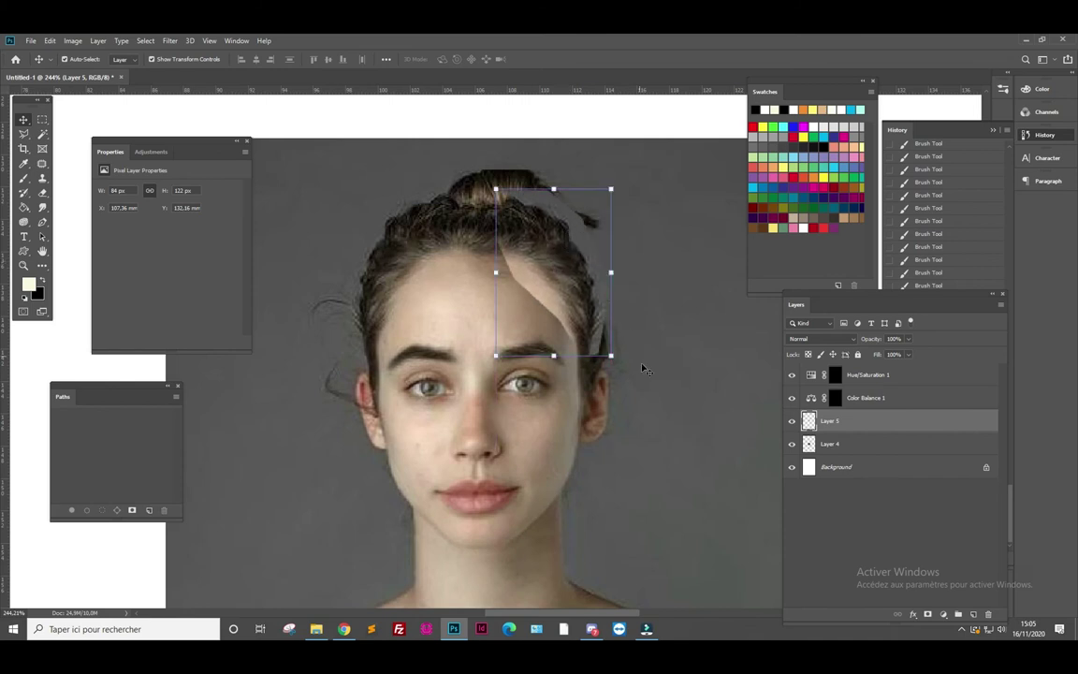
key("ctrl+t")
left_click_drag(613, 354, 611, 355)
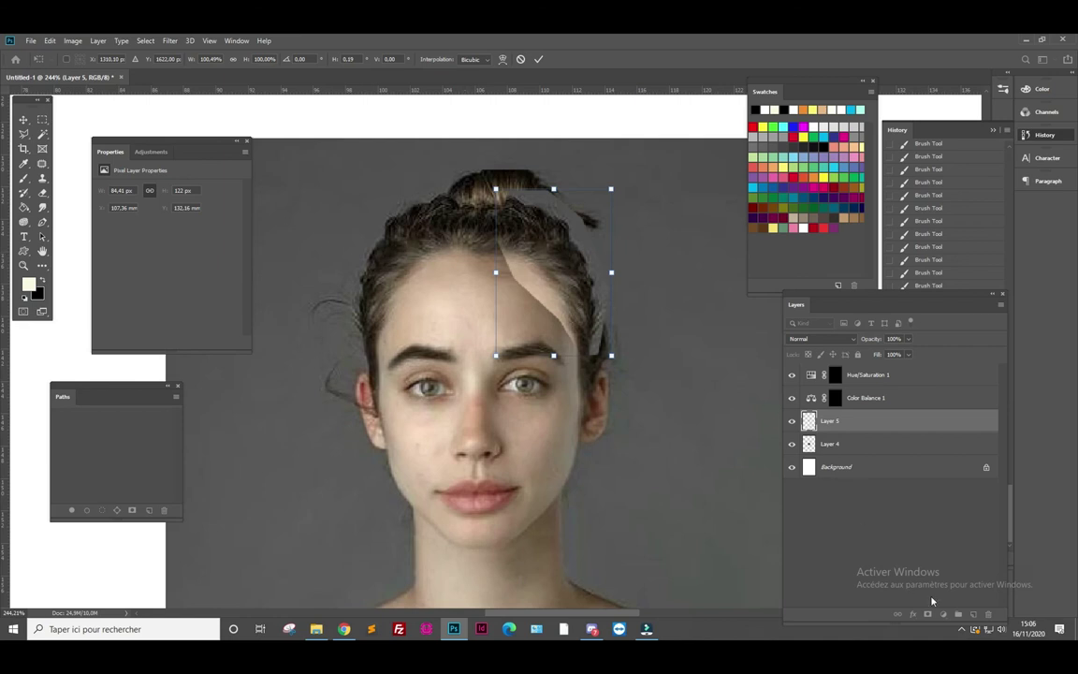
key("Return")
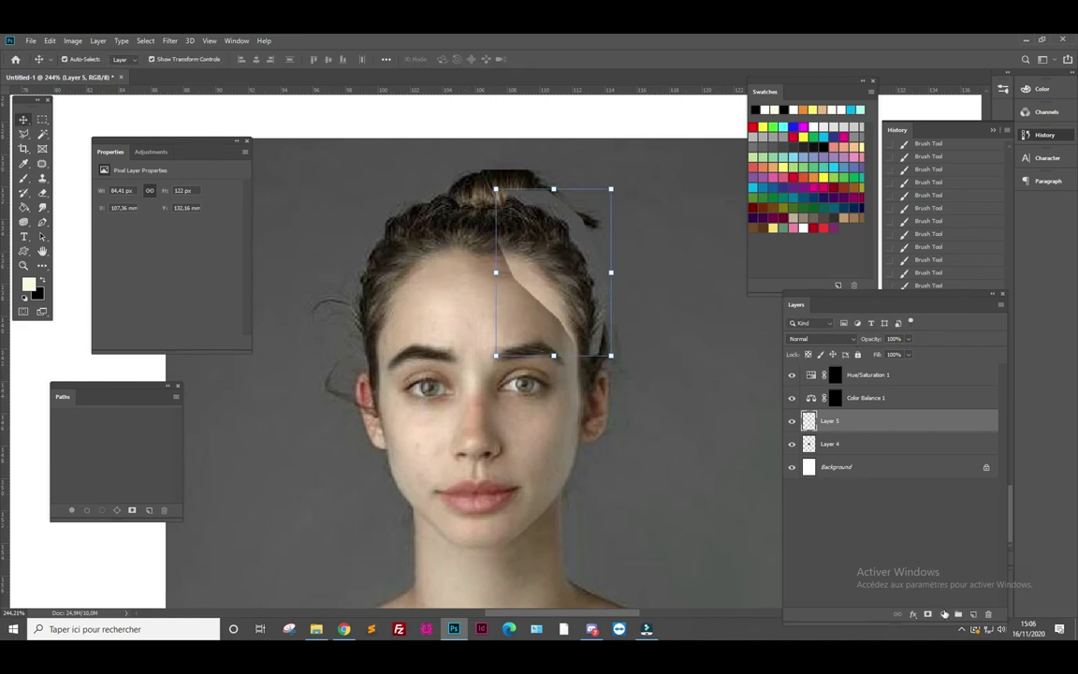
Add a mask to Layer 5 and paint black to blend the hair patch edges
left_click(928, 614)
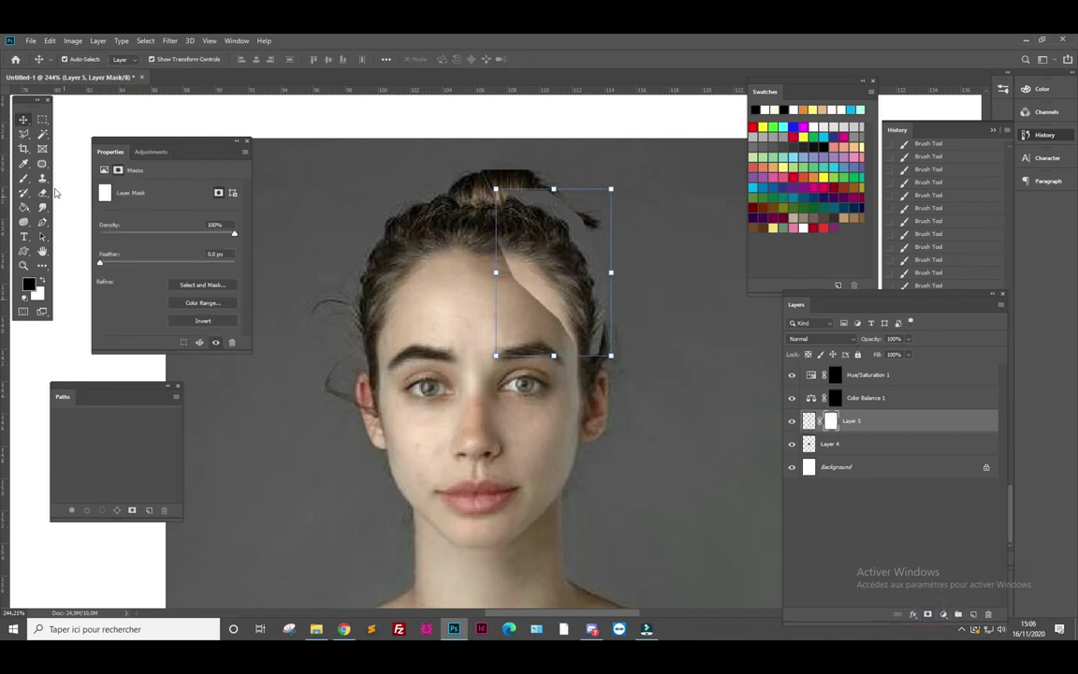
left_click(23, 178)
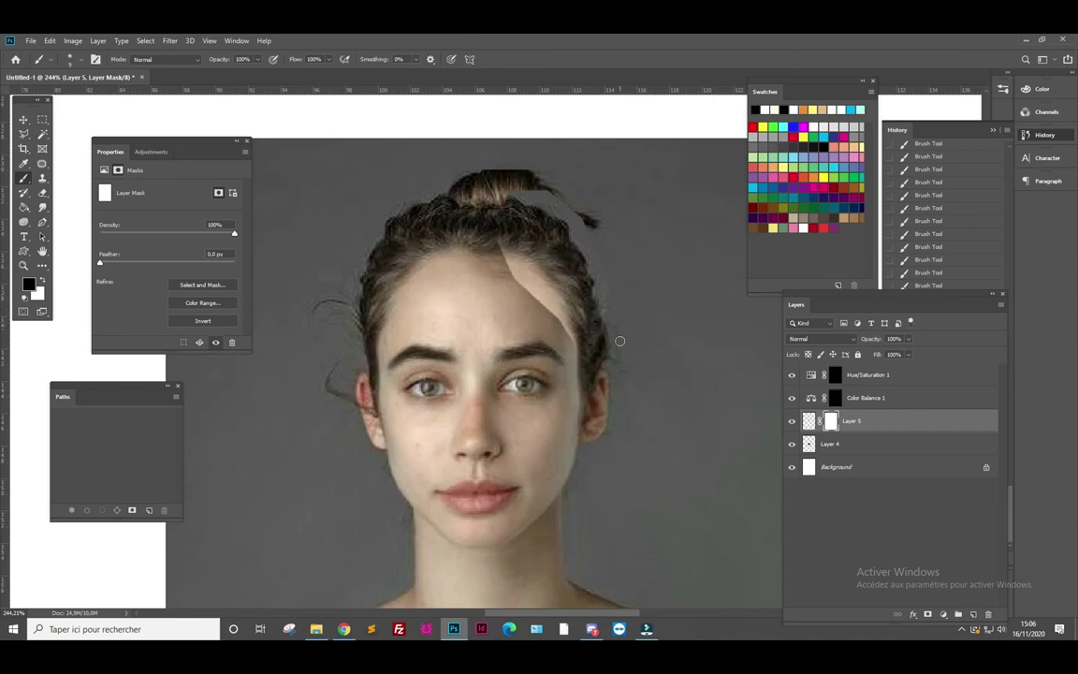
left_click(568, 328)
left_click(551, 308)
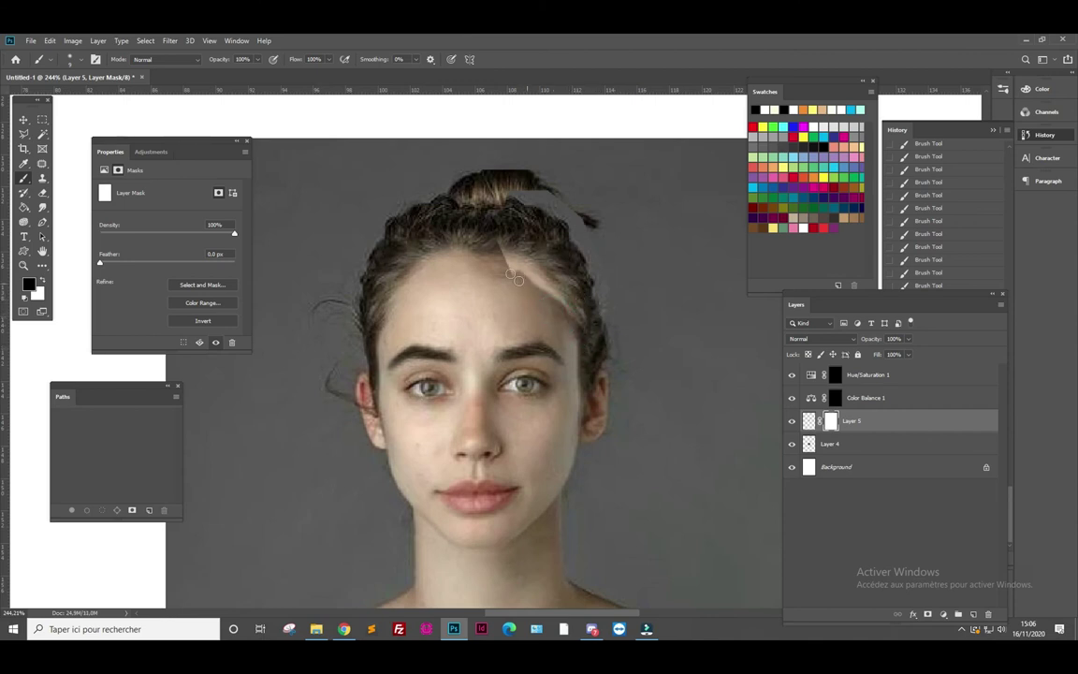
mouse_move(468, 239)
left_mouse_down()
mouse_move(513, 281)
mouse_move(539, 275)
mouse_move(527, 267)
left_mouse_up()
left_click(529, 209)
left_click_drag(468, 183, 565, 219)
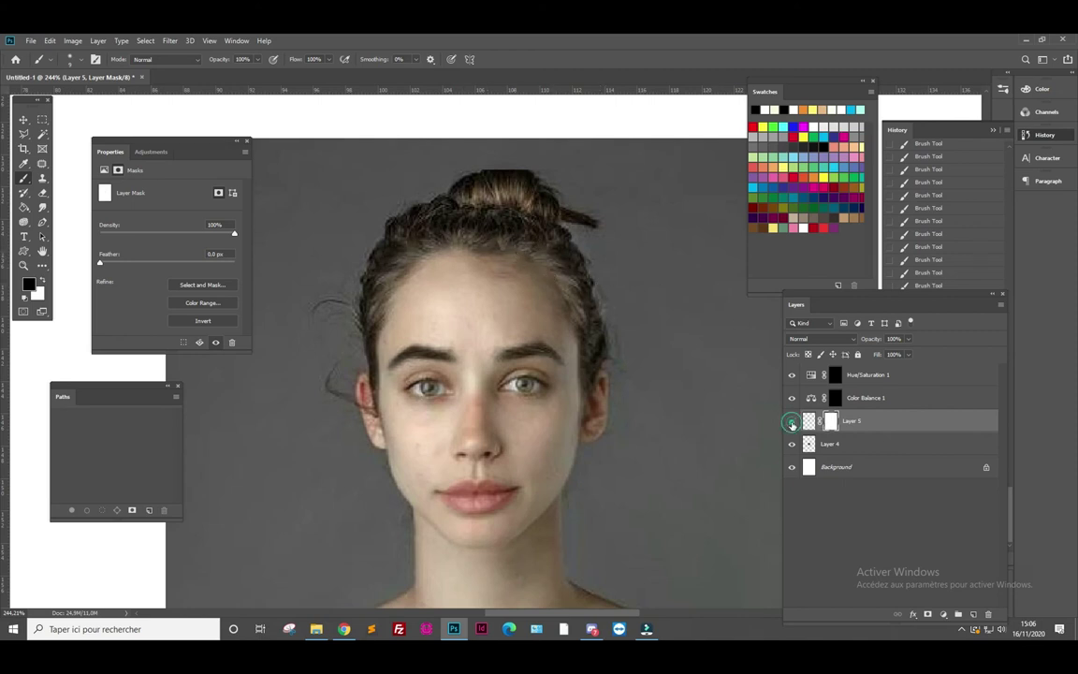
left_click(792, 422)
left_click(792, 422)
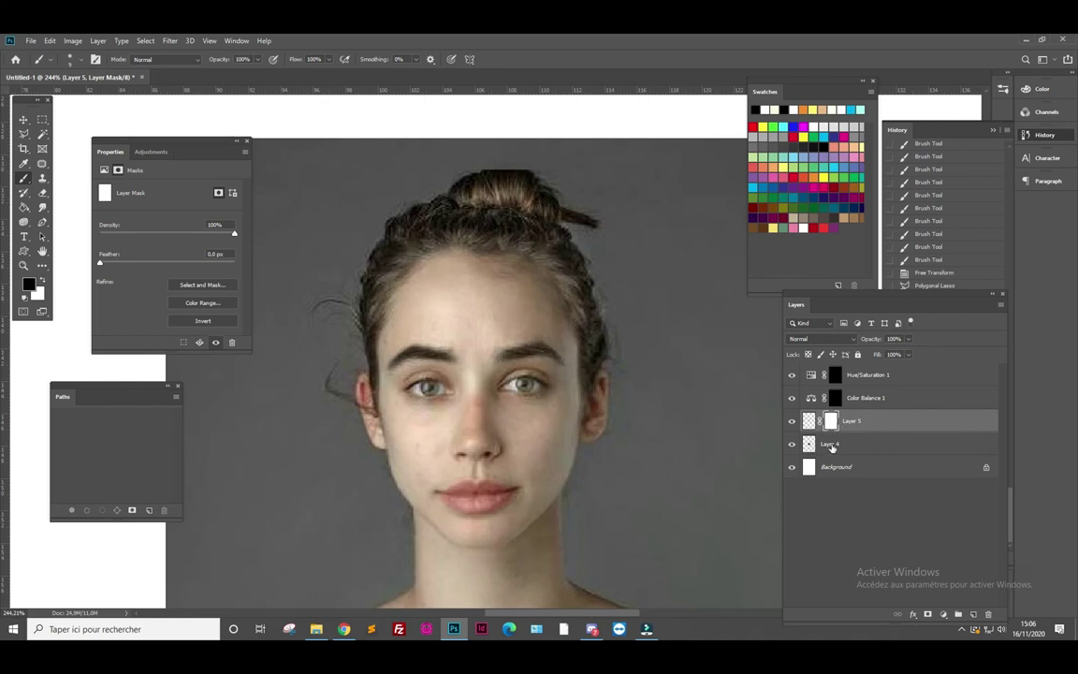
Merge Layer 4 into Layer 5
left_click(831, 445, "ctrl")
right_click(831, 446)
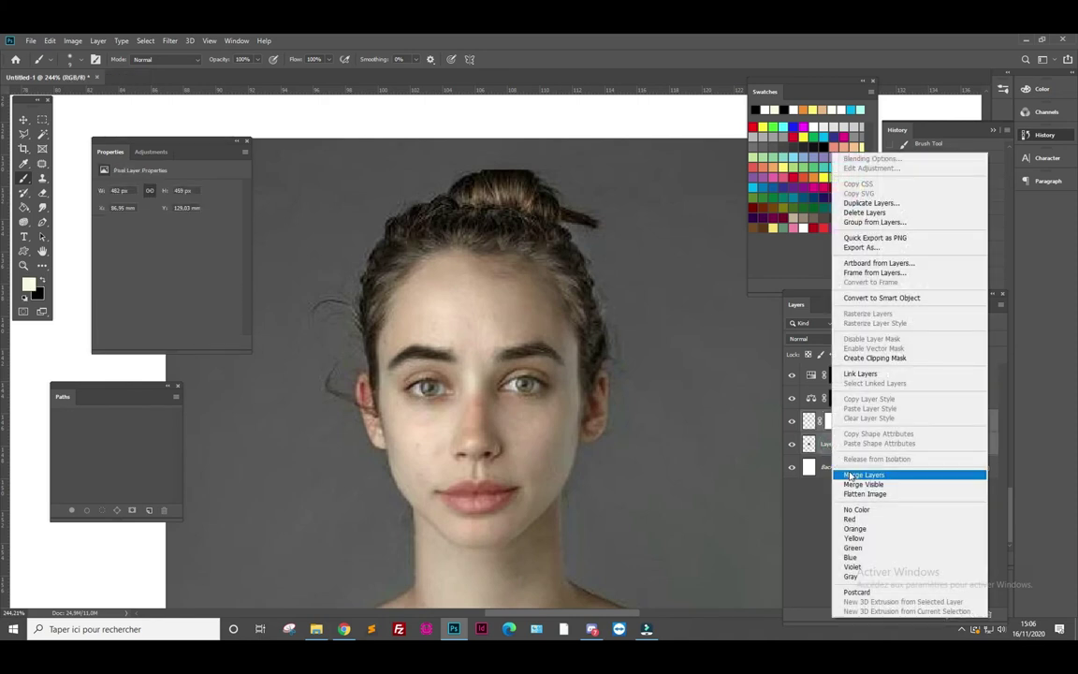
left_click(850, 475)
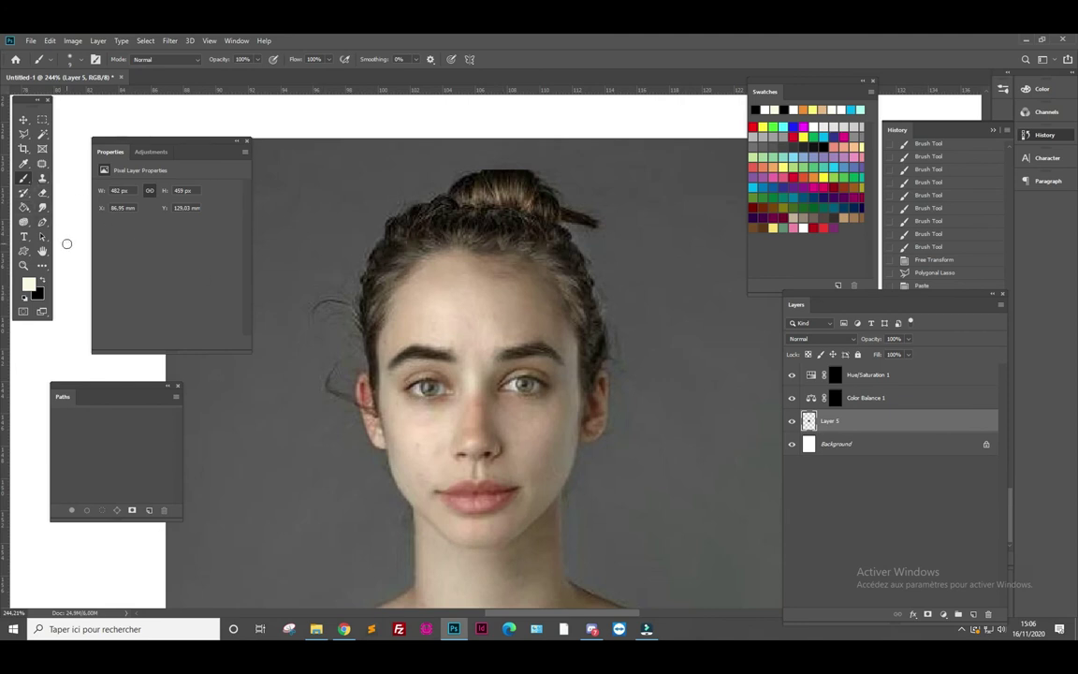
left_click(42, 178)
Set the Clone Stamp brush to 20 px, sample clean grey background, and cover the first stray strand
left_click(70, 59)
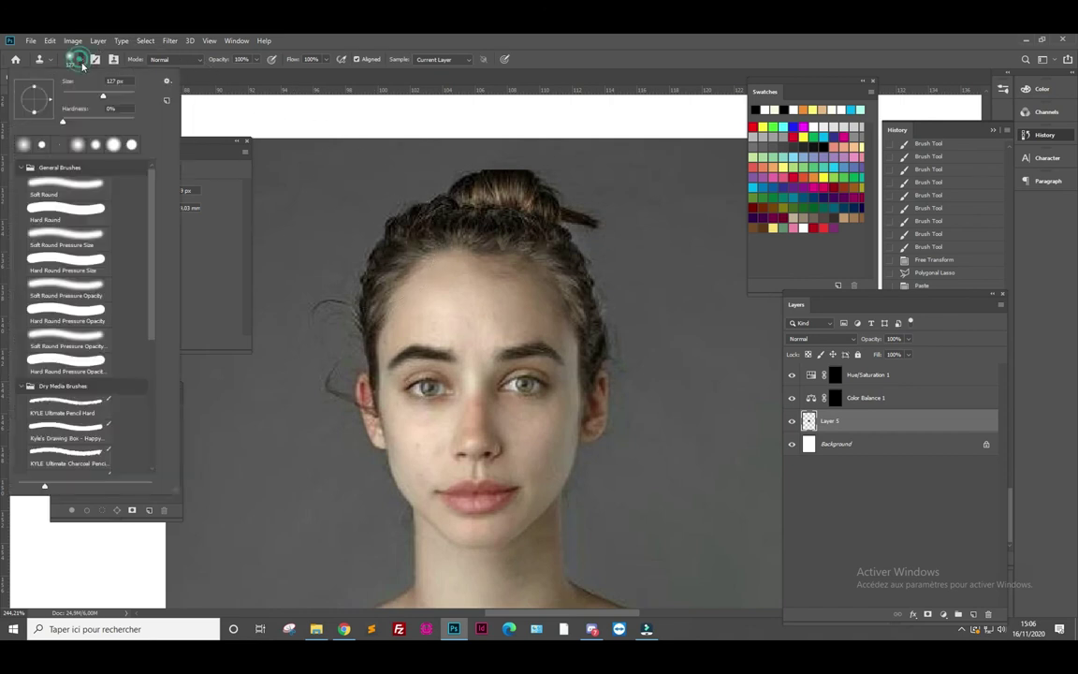
left_click_drag(77, 97, 69, 95)
left_click(313, 335)
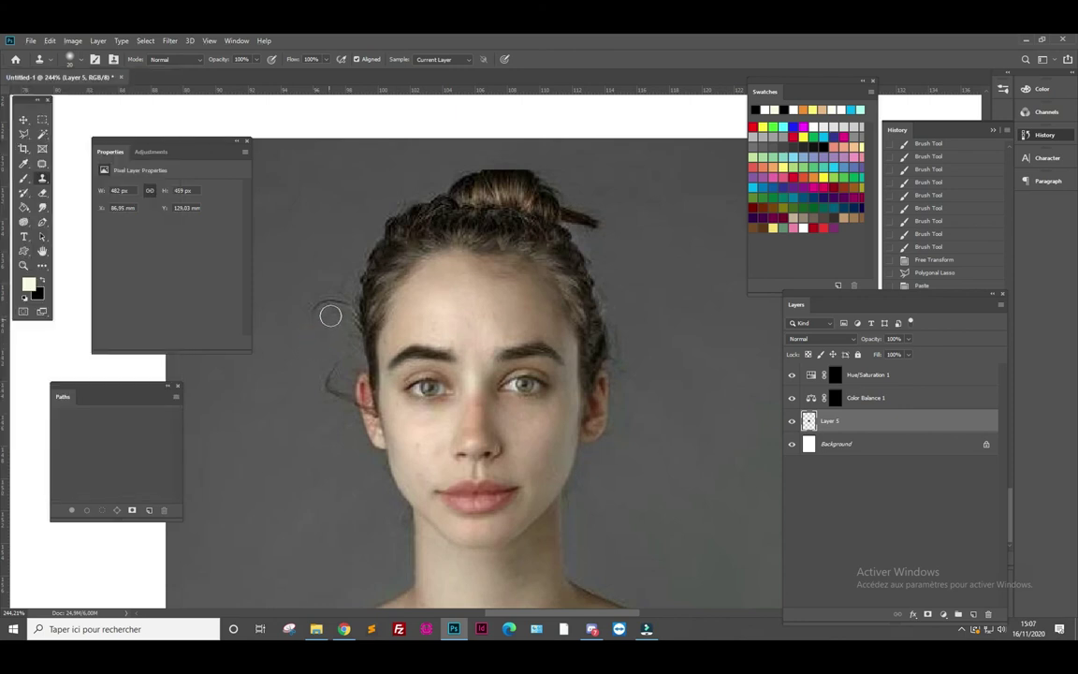
left_click(308, 352, "alt")
left_click(313, 315)
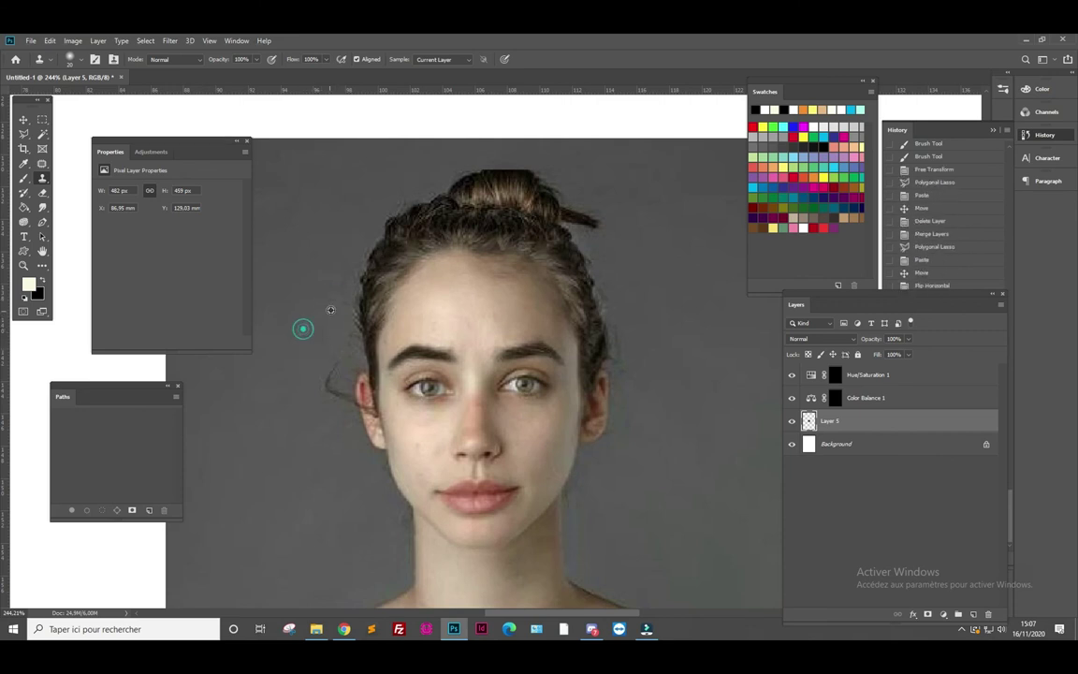
Clone background over the stray hairs along the left hairline
left_click(343, 287)
left_click(320, 310)
left_click(351, 271)
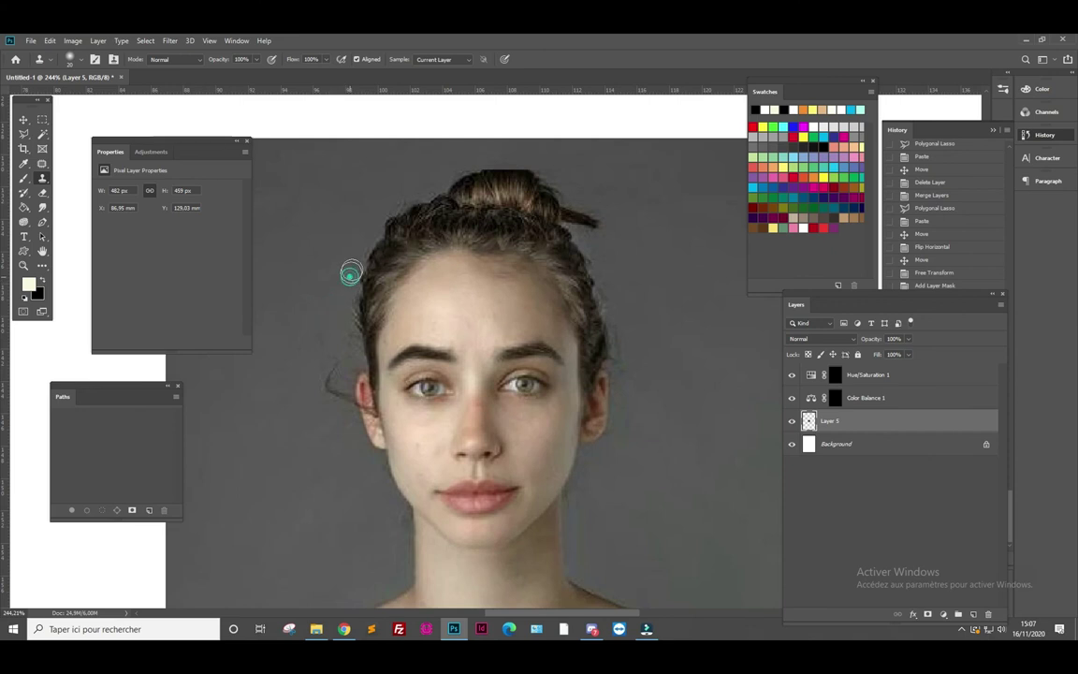
left_click(365, 228)
left_click(317, 216)
Clone away stray hairs on top of the head and around the bun
left_click(401, 190)
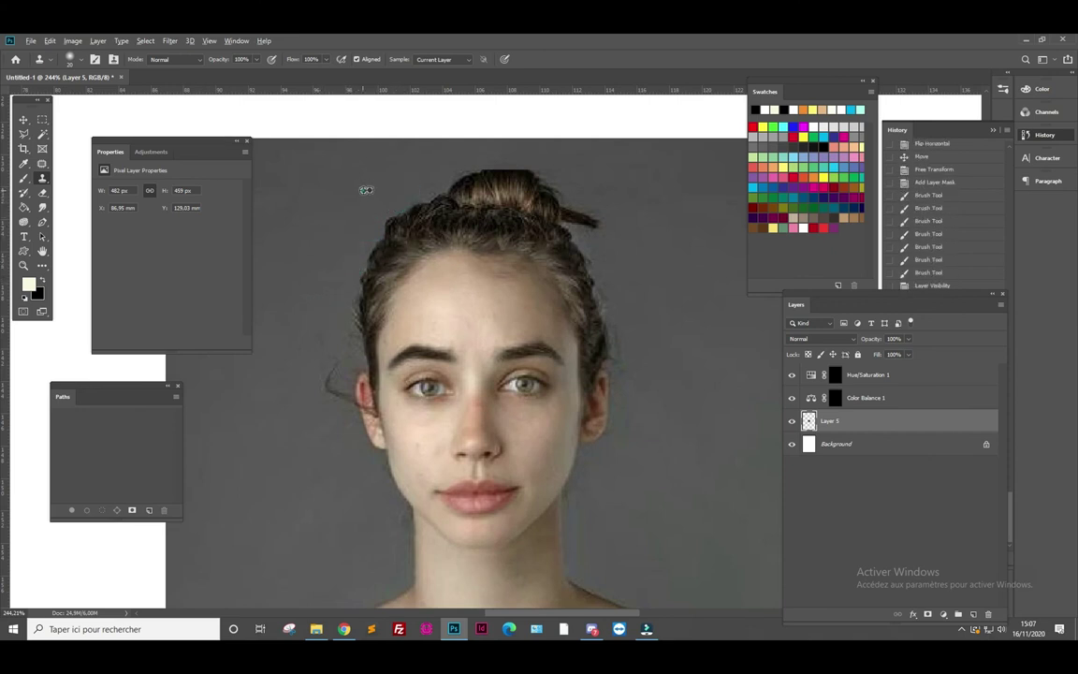
left_click(432, 180)
left_click(445, 168)
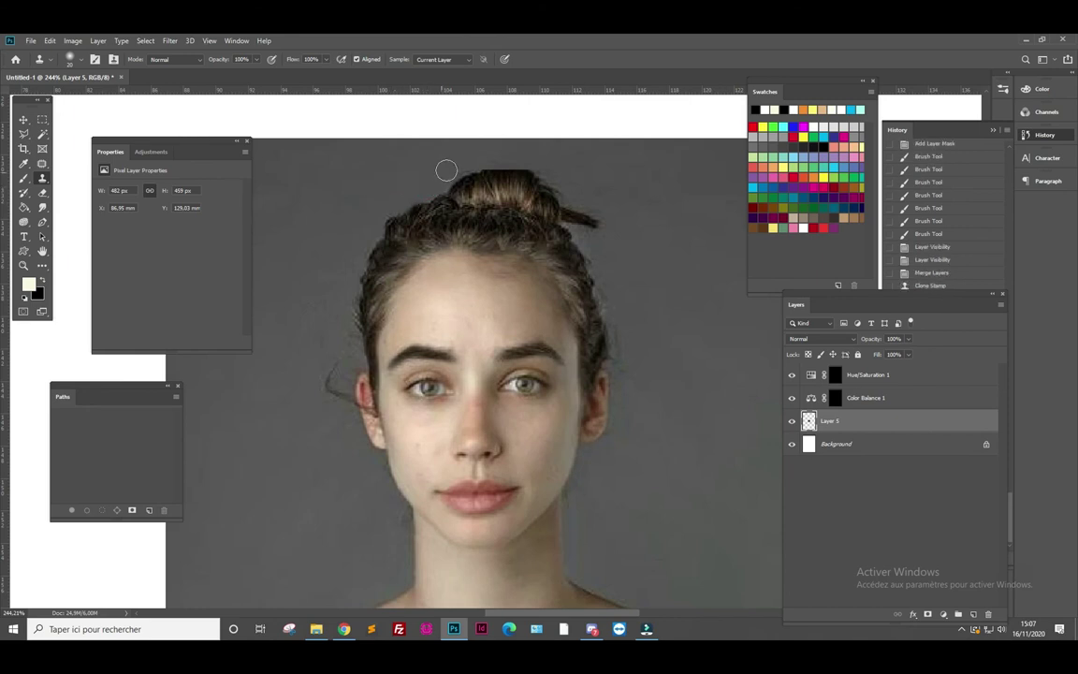
left_click(470, 161)
left_click(531, 152)
left_click(548, 168)
left_click(577, 181)
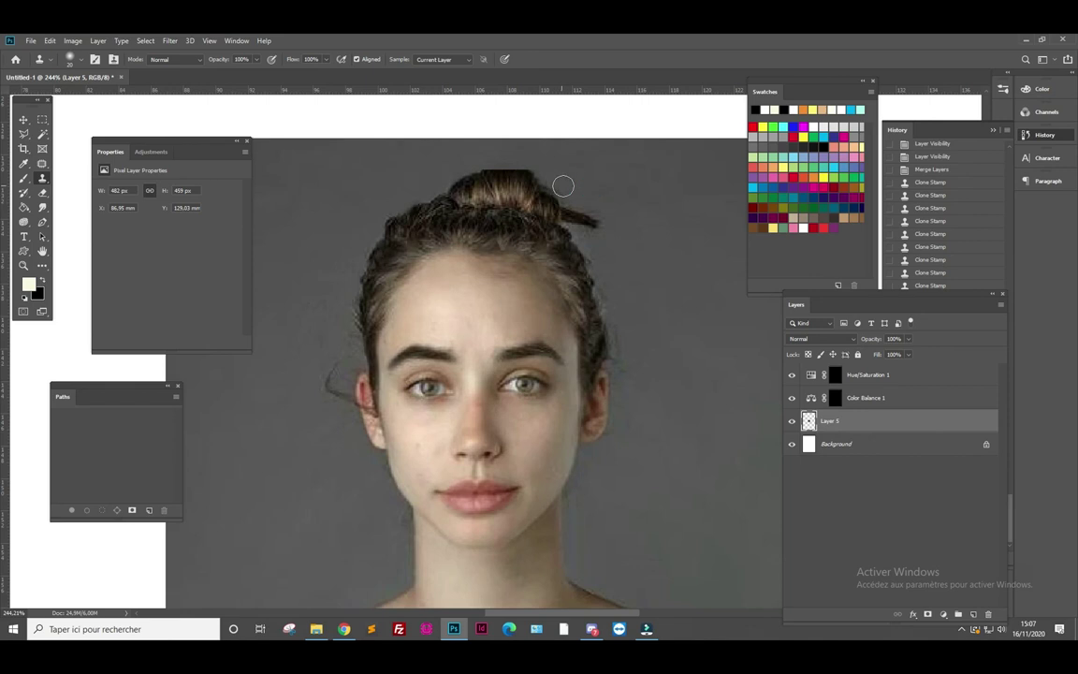
left_click(642, 184)
Clean the stray hairs down the right hair edge to the jaw
left_click(601, 210)
left_click(623, 253)
left_click(599, 265)
left_click(604, 296)
left_click(608, 310)
left_click(623, 330)
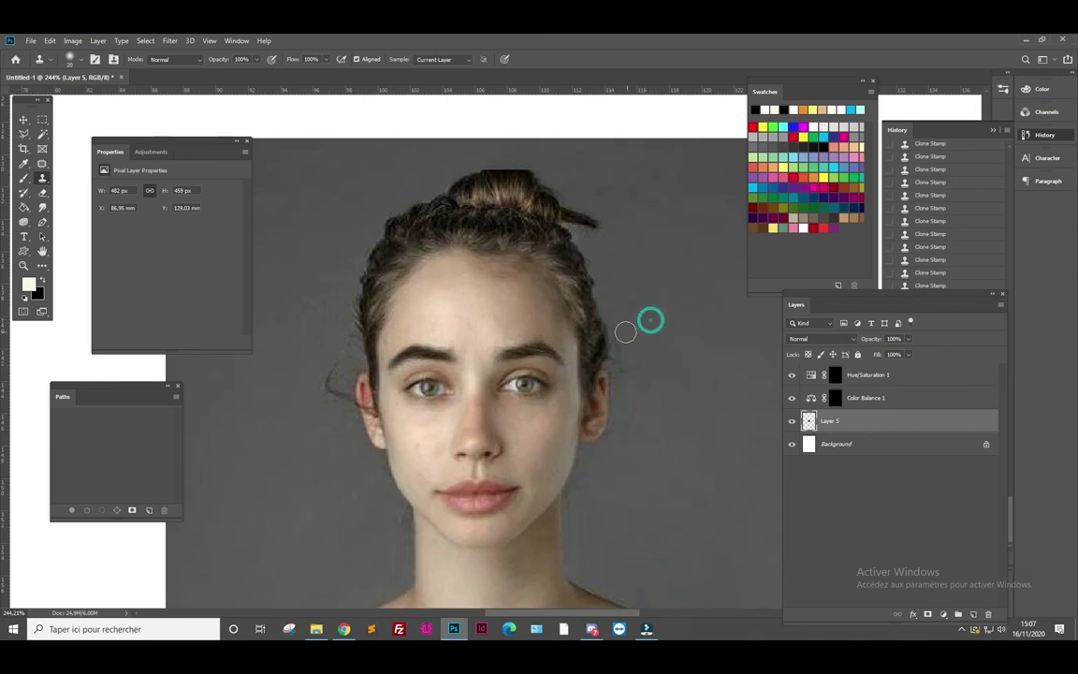
left_click(622, 356)
left_click(609, 439)
Remove the stray strands beside and above the left ear and hairline
left_click(315, 349)
left_click(334, 365)
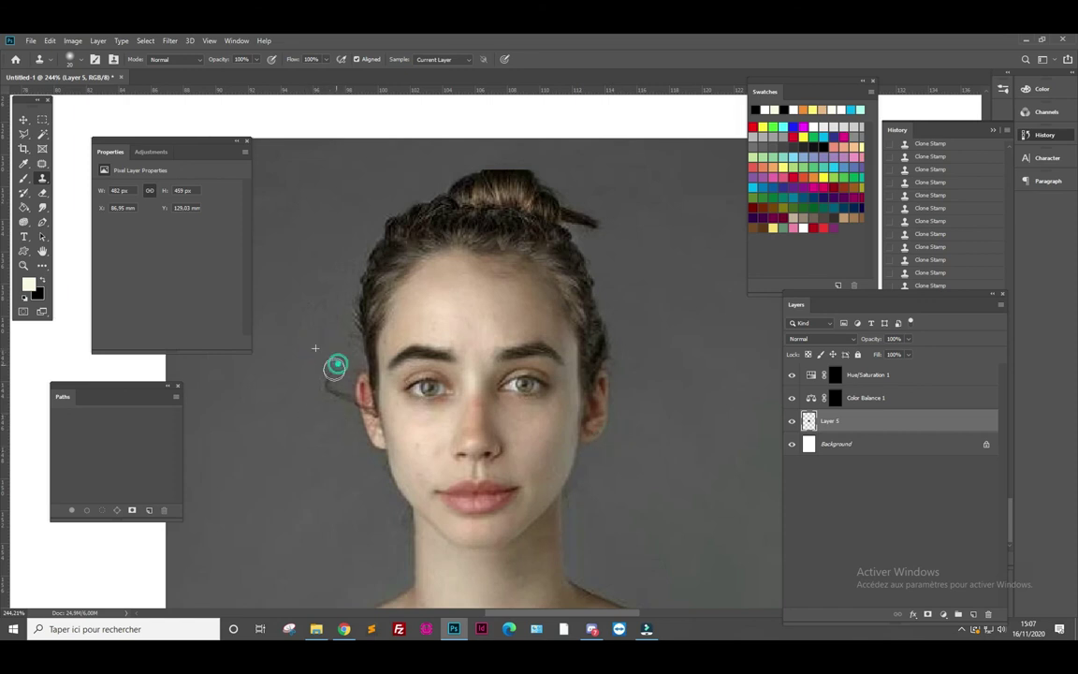
left_click(311, 445)
left_click(344, 429)
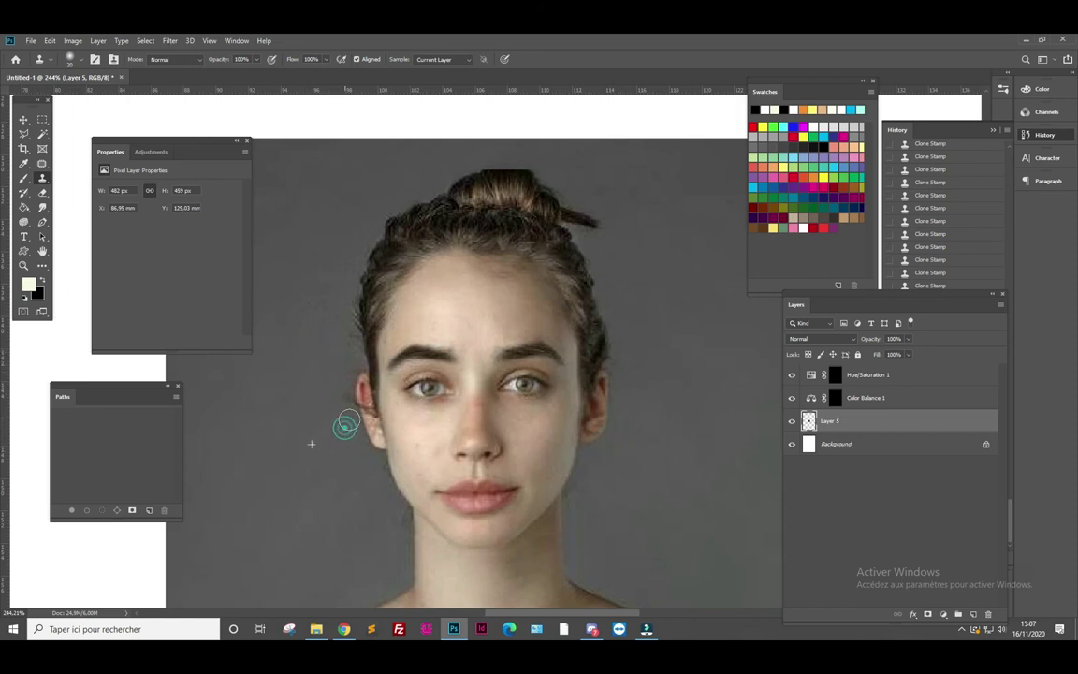
left_click(322, 406)
left_click(344, 378)
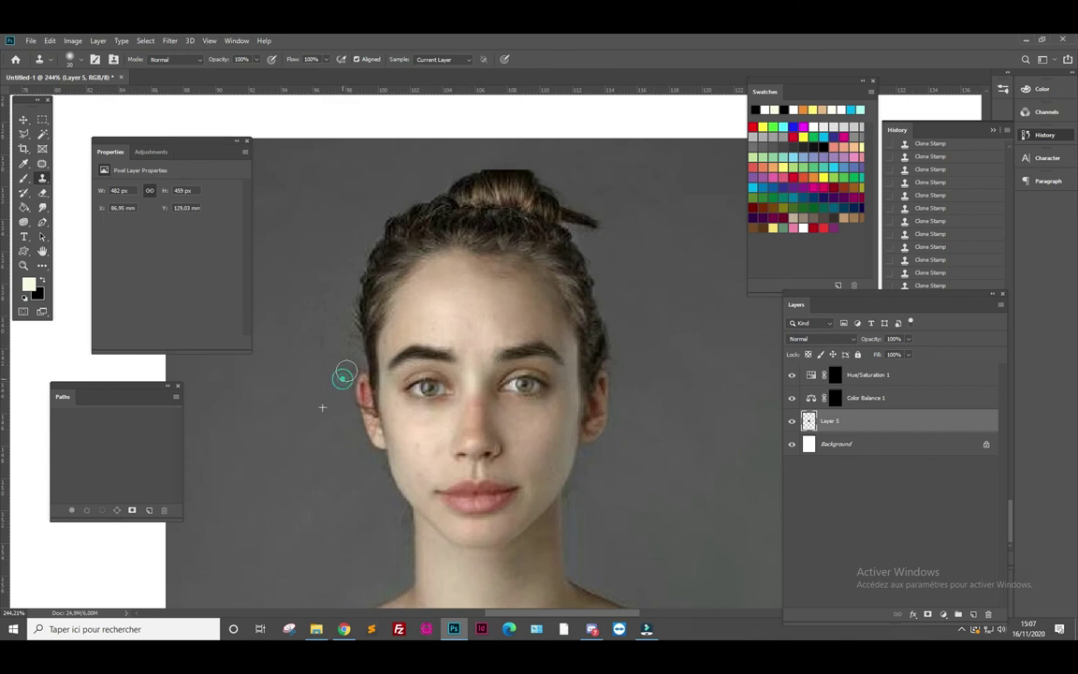
left_click(333, 343)
left_click(345, 321)
Resample grey background beside the bun and clone away the strands to its right
left_click(617, 190)
left_click(567, 192)
left_click(620, 260)
Clone over marks on the background beside the neck and along the left jaw
scroll(649, 439, "down", 3)
left_click(614, 362)
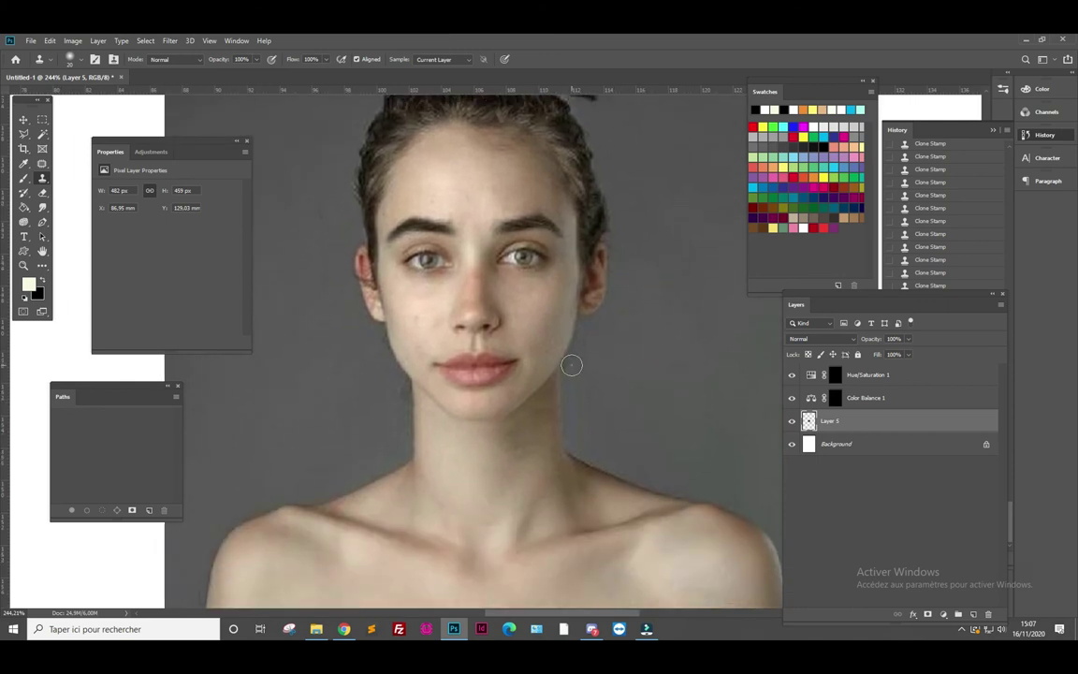
left_click(571, 375)
left_click(355, 389)
left_click(394, 385)
left_click(361, 363)
left_click(374, 340)
Retouch the area beside the ear and zoom out to check the whole face
scroll(355, 272, "up", 2)
scroll(383, 273, "down", 3)
scroll(382, 270, "down", 1)
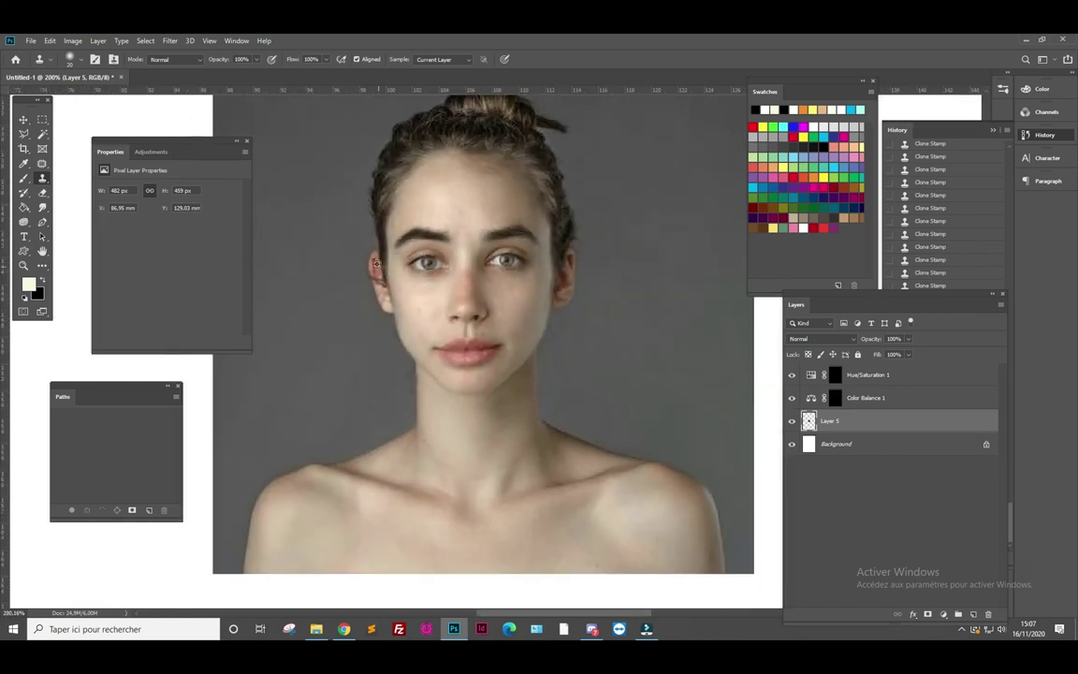
scroll(380, 267, "up", 2)
scroll(377, 263, "up", 1)
scroll(377, 263, "down", 1)
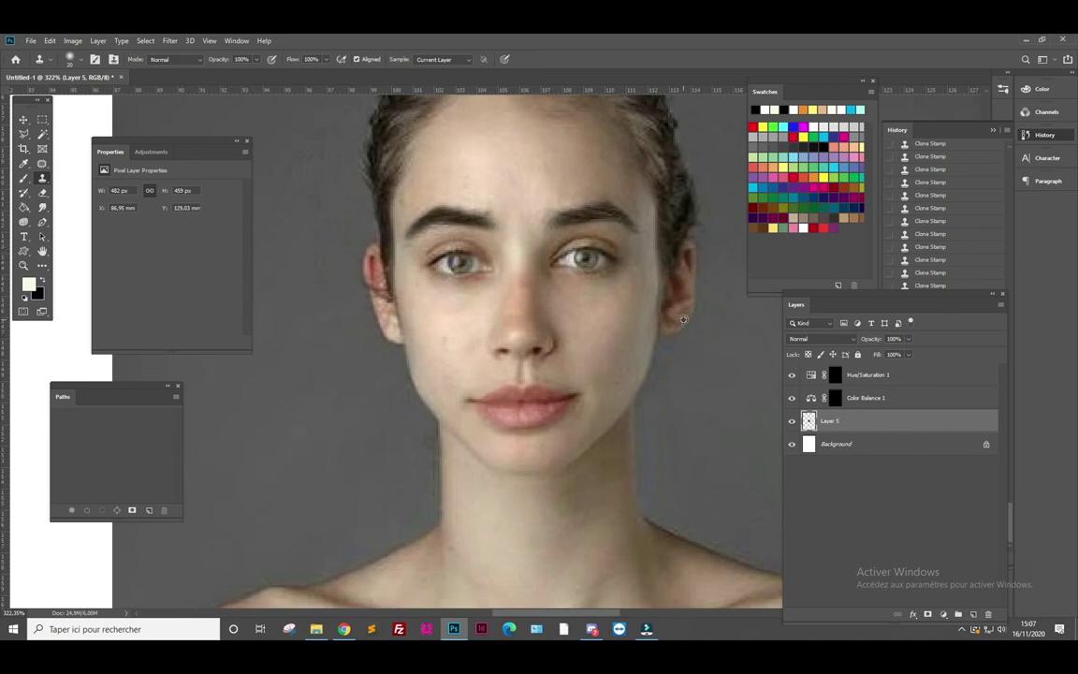
left_click(394, 298, "alt")
scroll(400, 318, "down", 1)
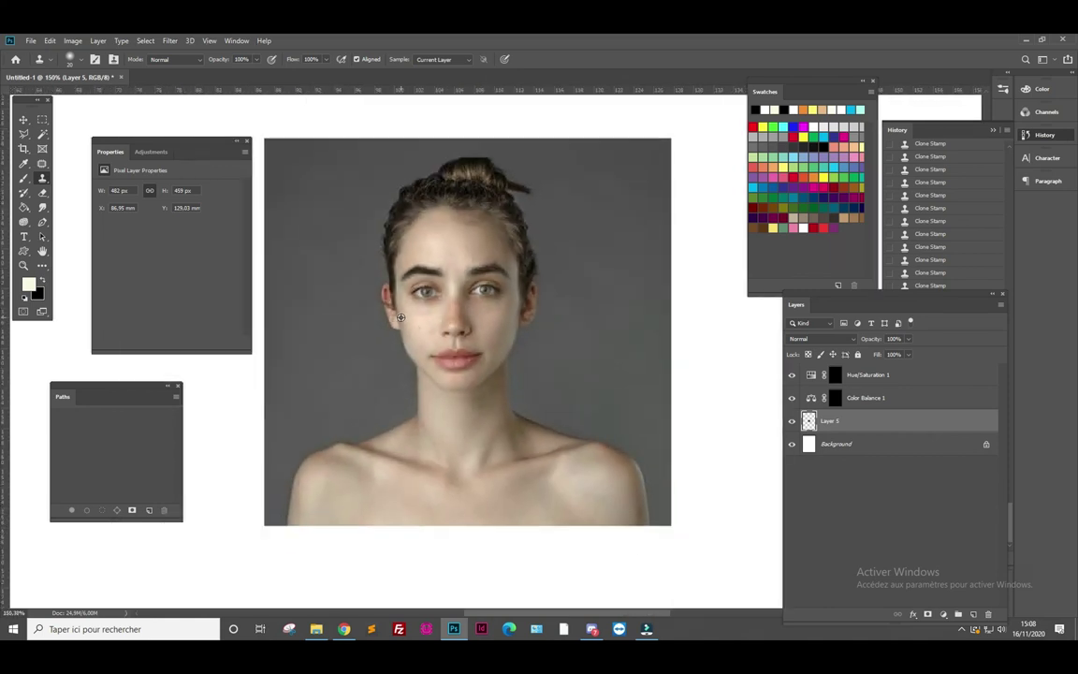
scroll(400, 317, "down", 1)
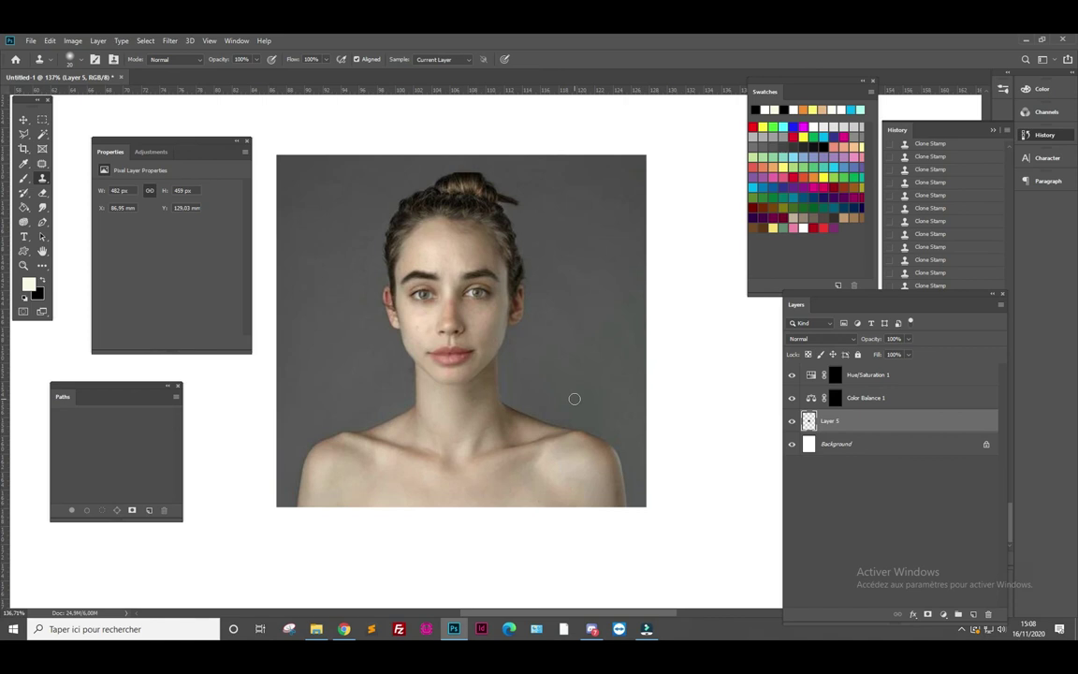
scroll(437, 183, "up", 3)
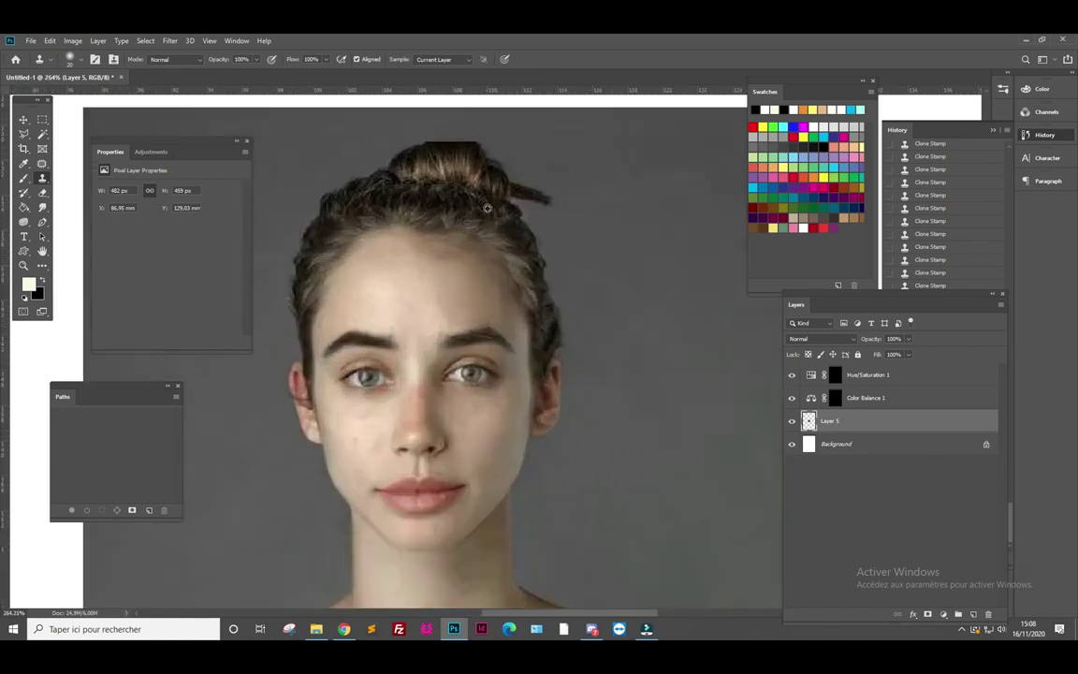
scroll(486, 265, "down", 1)
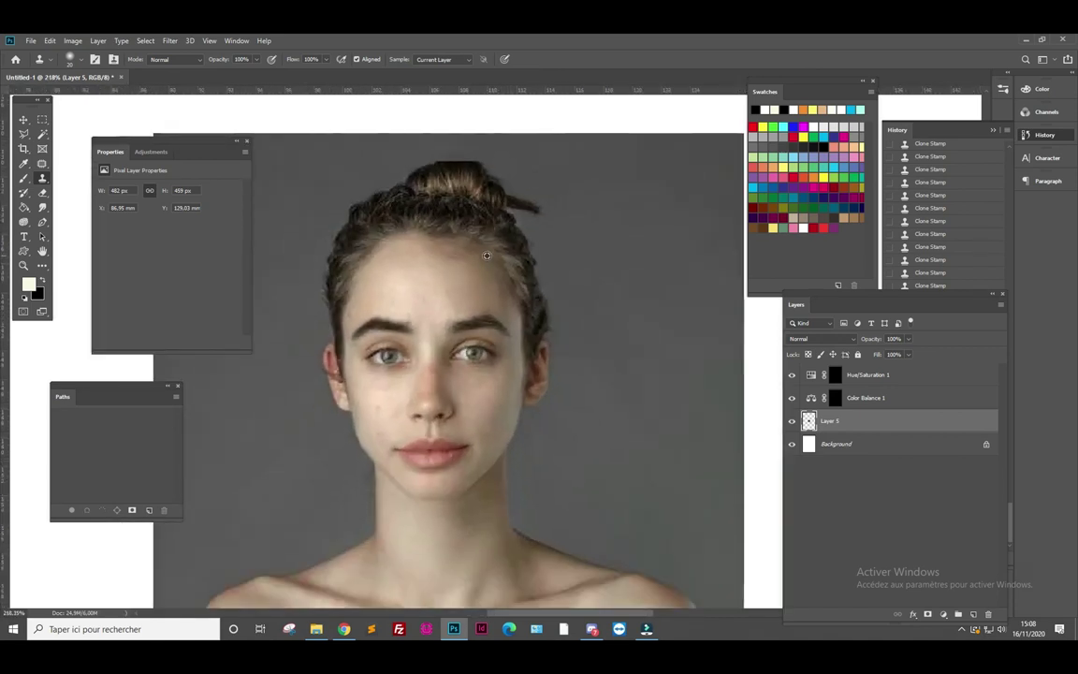
scroll(486, 265, "down", 1)
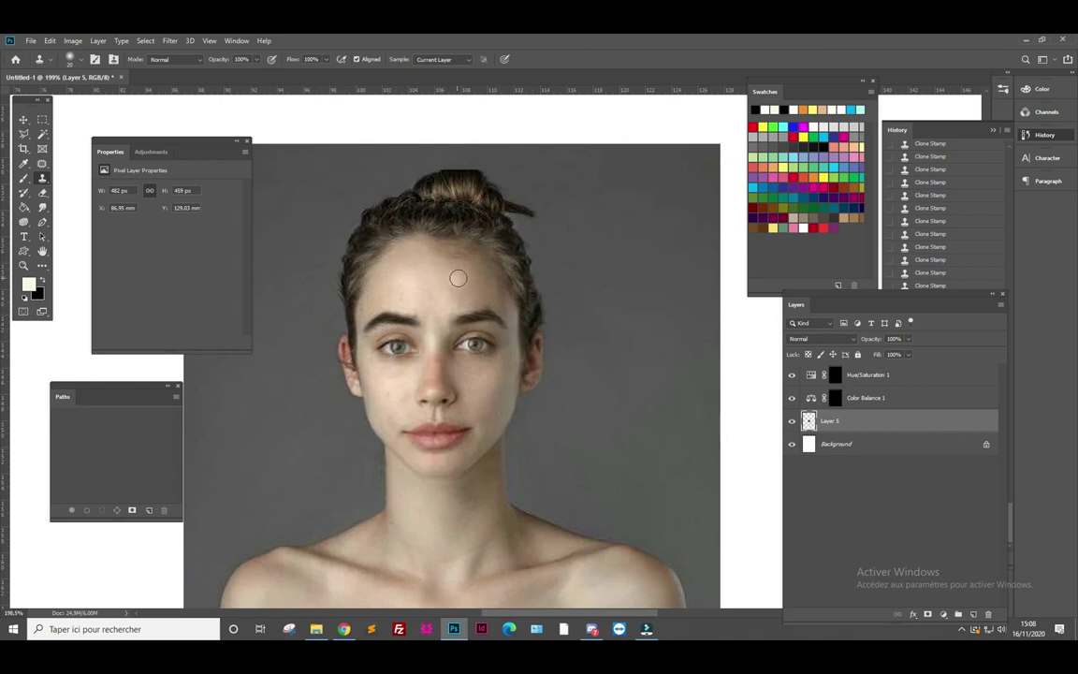
Patch the rough forehead area with nearby clean skin using the Patch tool
left_click(42, 162)
scroll(383, 241, "up", 3)
scroll(483, 250, "up", 3)
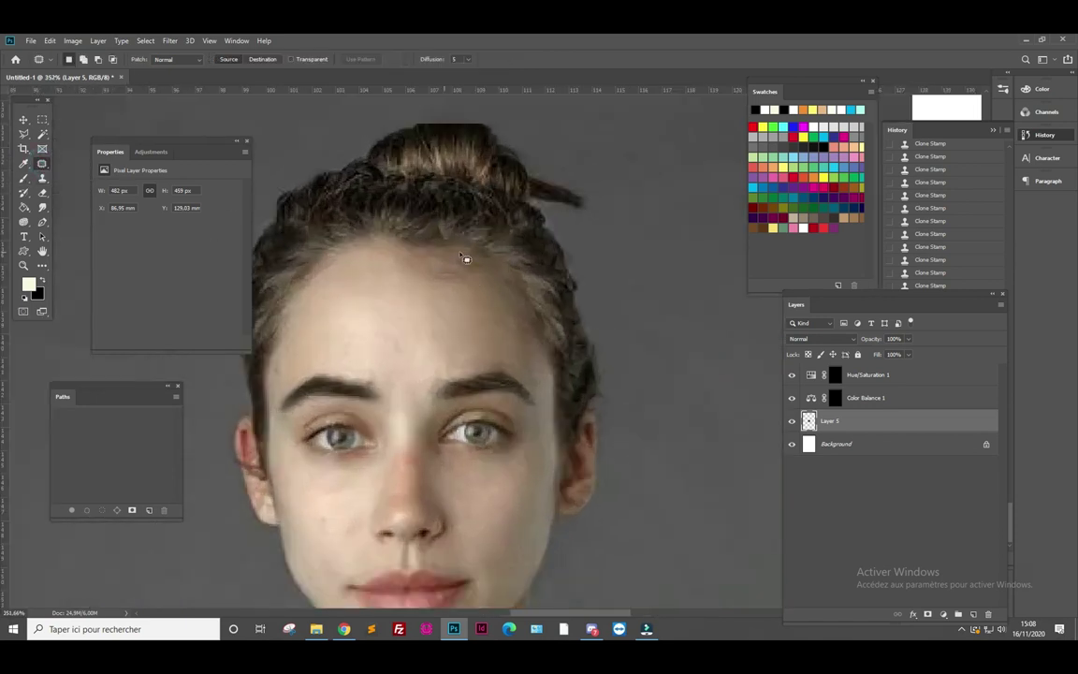
left_click_drag(441, 259, 416, 255)
left_click_drag(477, 304, 481, 306)
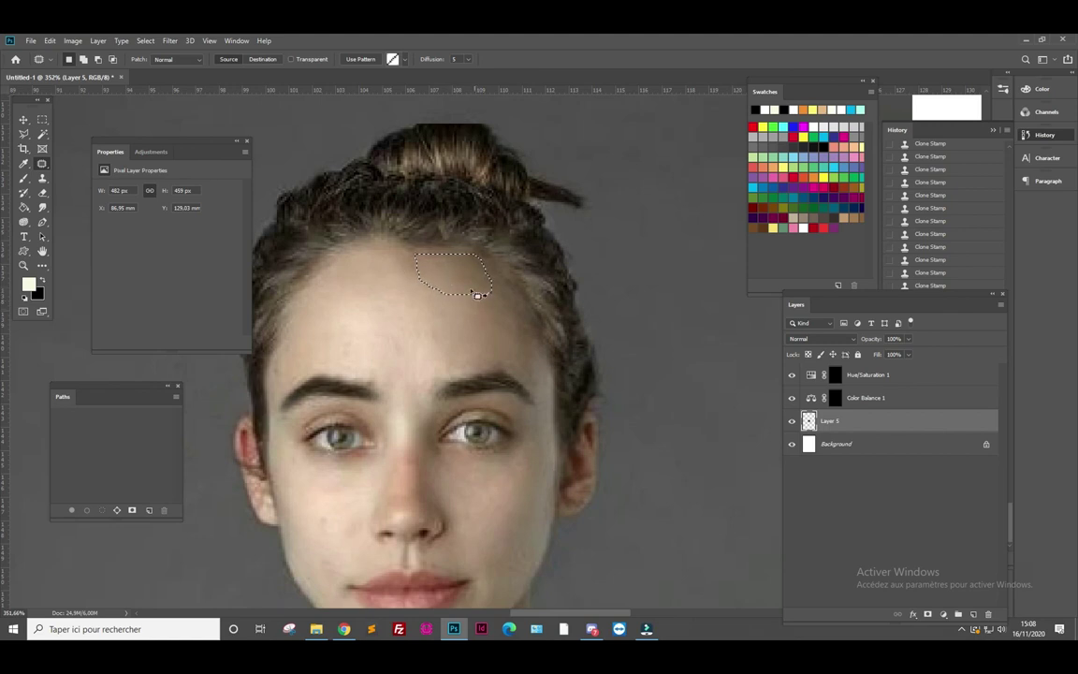
Switch to the Rectangular Marquee tool, dropping the patch selection, and zoom out
left_click(42, 119)
left_click(248, 112)
scroll(453, 212, "down", 1)
scroll(596, 312, "down", 1)
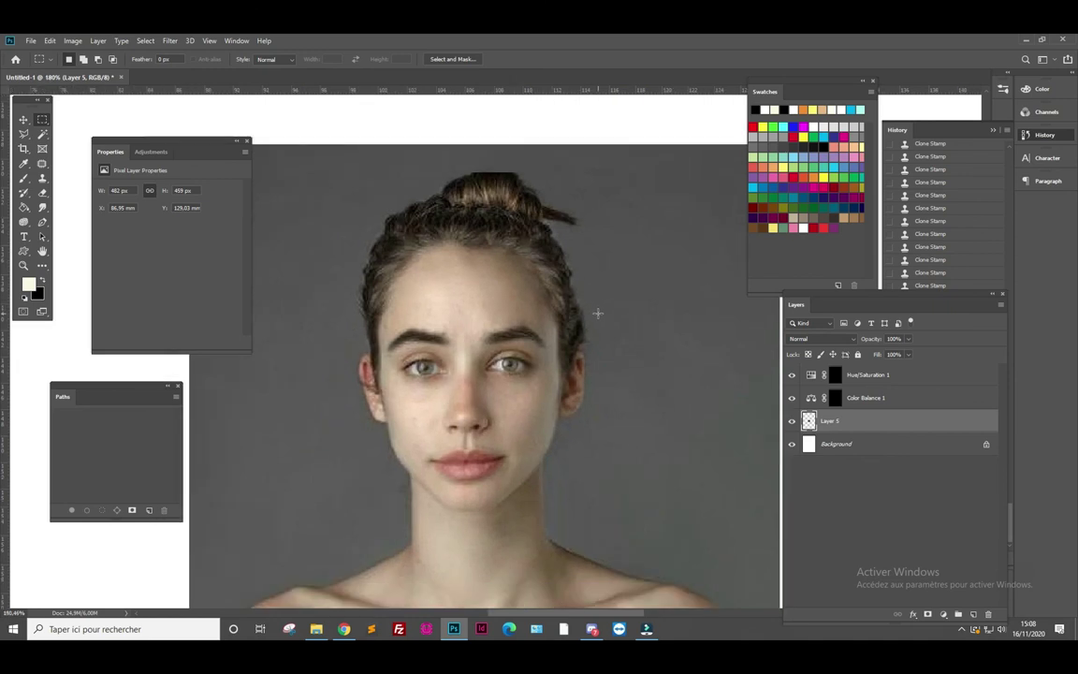
scroll(620, 339, "down", 1)
scroll(623, 341, "down", 1)
scroll(622, 363, "up", 1)
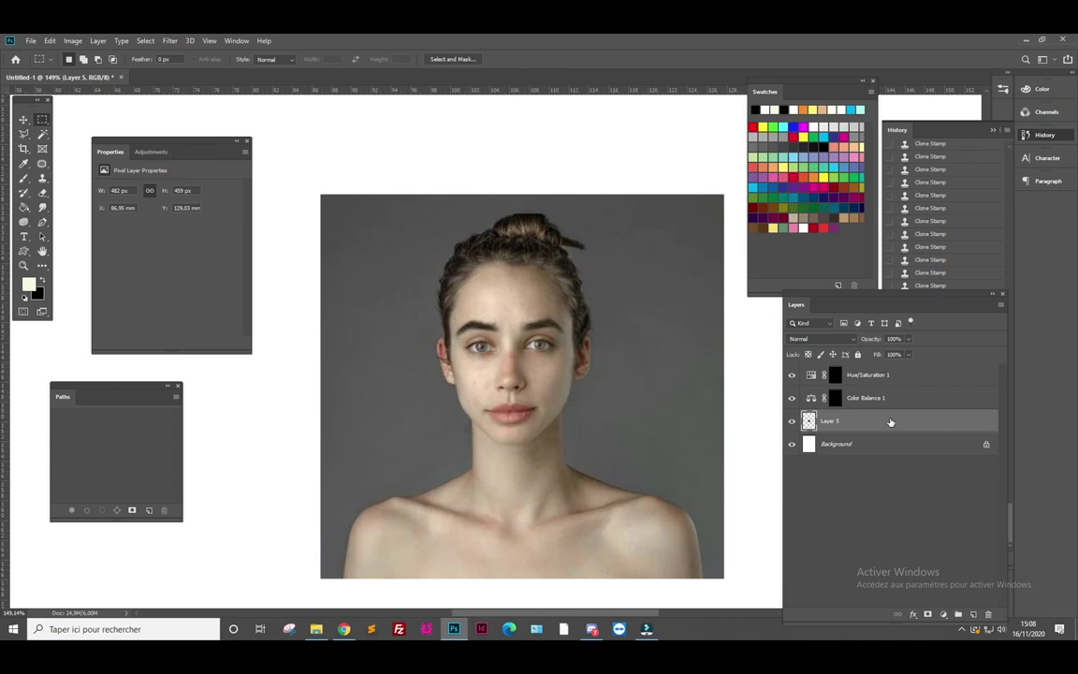
Add a Vibrance adjustment layer above Hue/Saturation 1 and raise Vibrance to +68
left_click(922, 378)
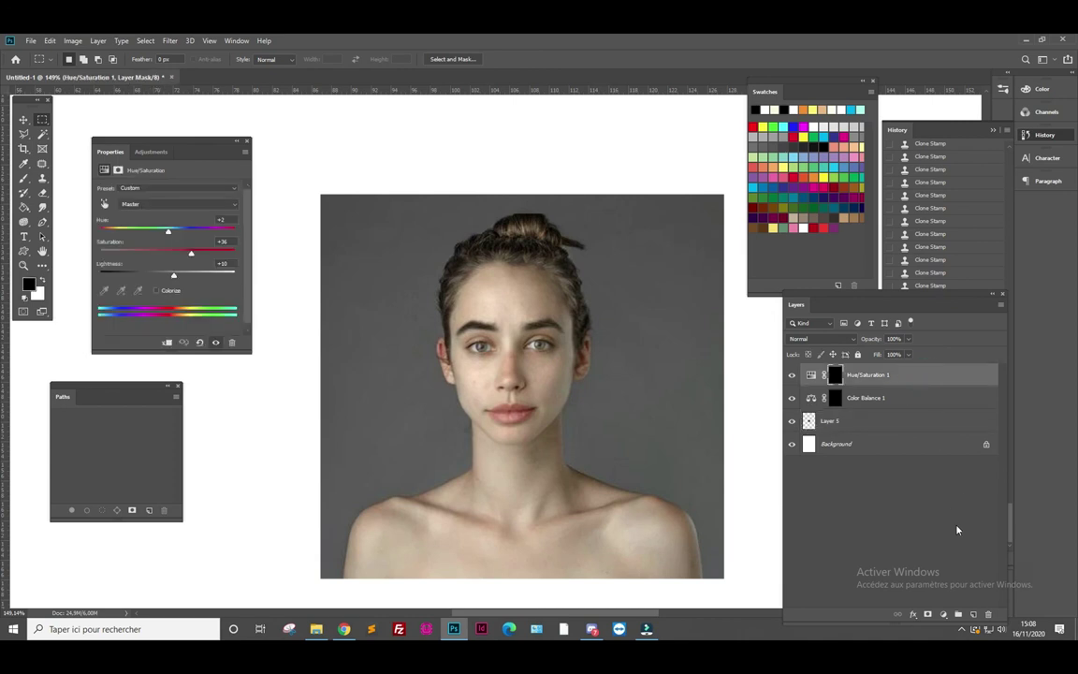
left_click(944, 613)
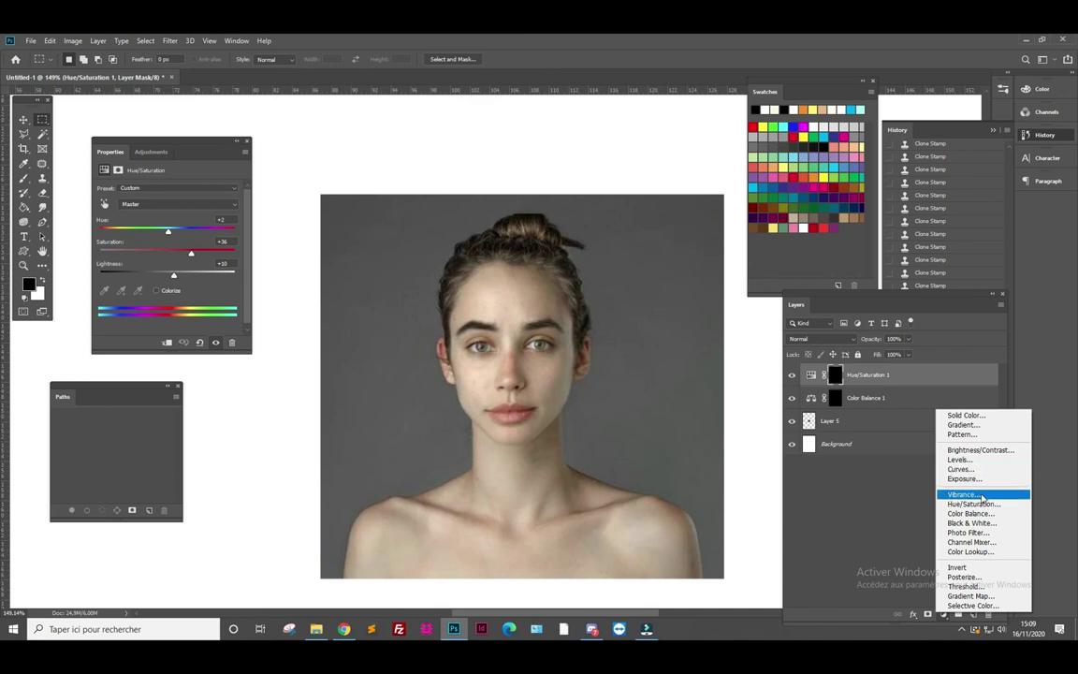
left_click(968, 494)
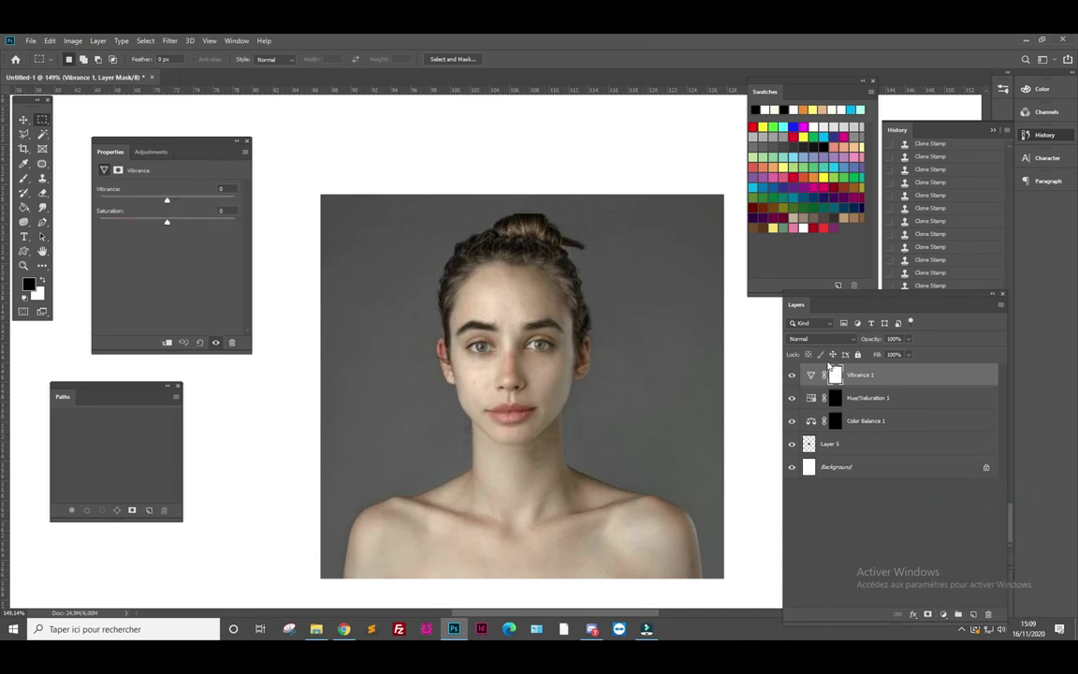
mouse_move(167, 200)
left_mouse_down()
mouse_move(247, 212)
mouse_move(212, 200)
left_mouse_up()
Add an Exposure adjustment layer and set Exposure to about +0.61
left_click(943, 614)
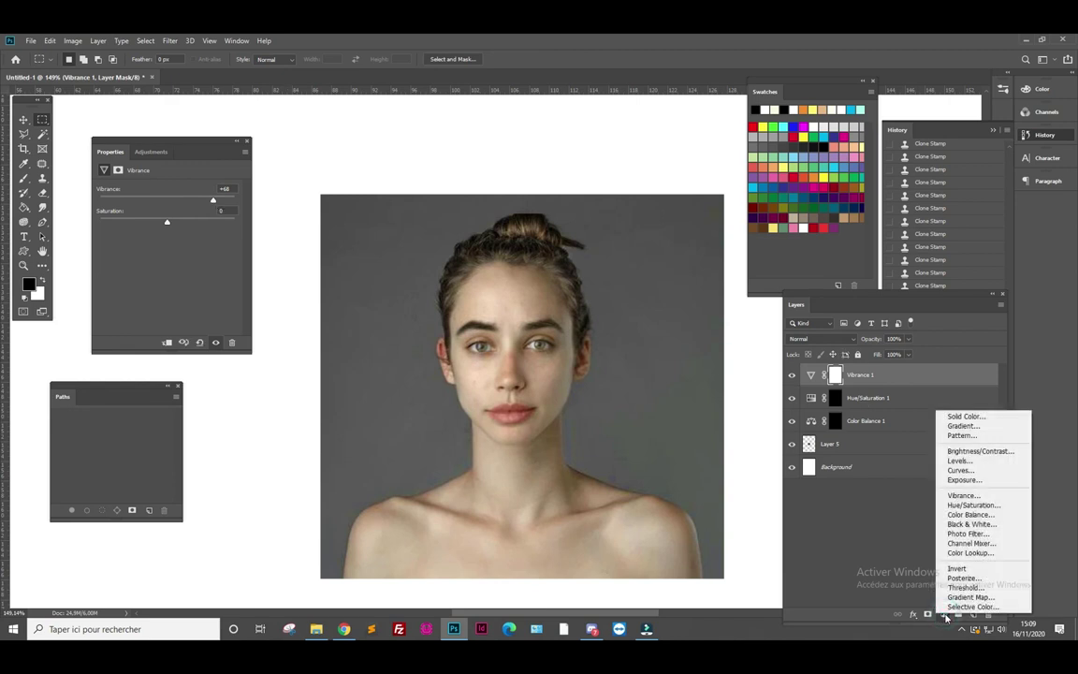
left_click(964, 479)
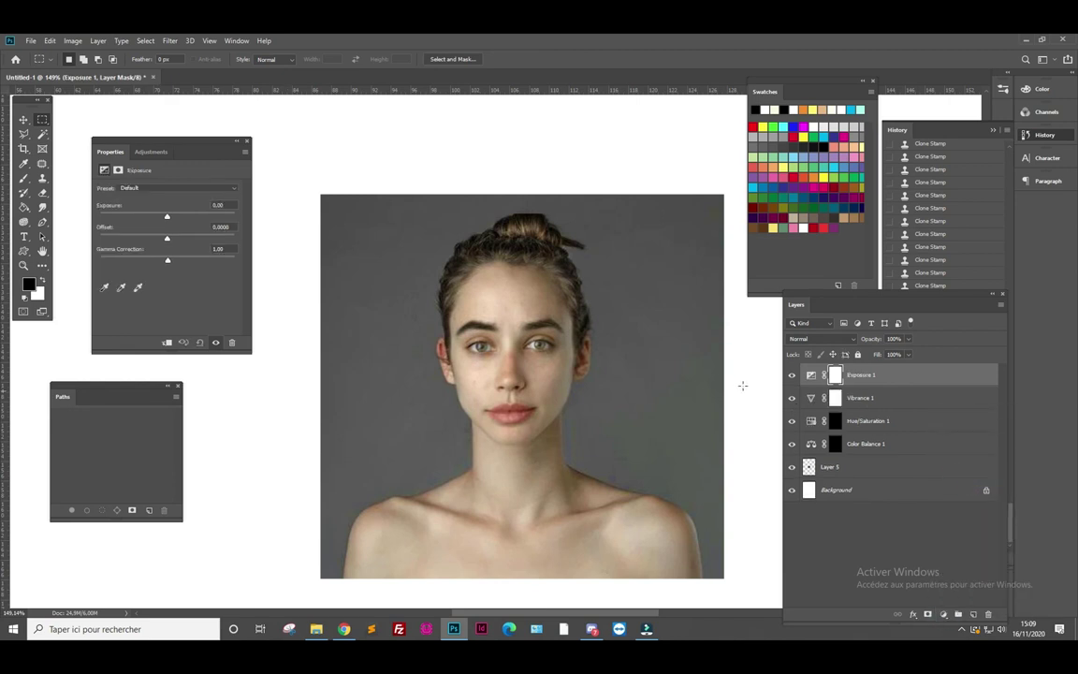
left_click(165, 216)
left_click_drag(172, 219, 178, 219)
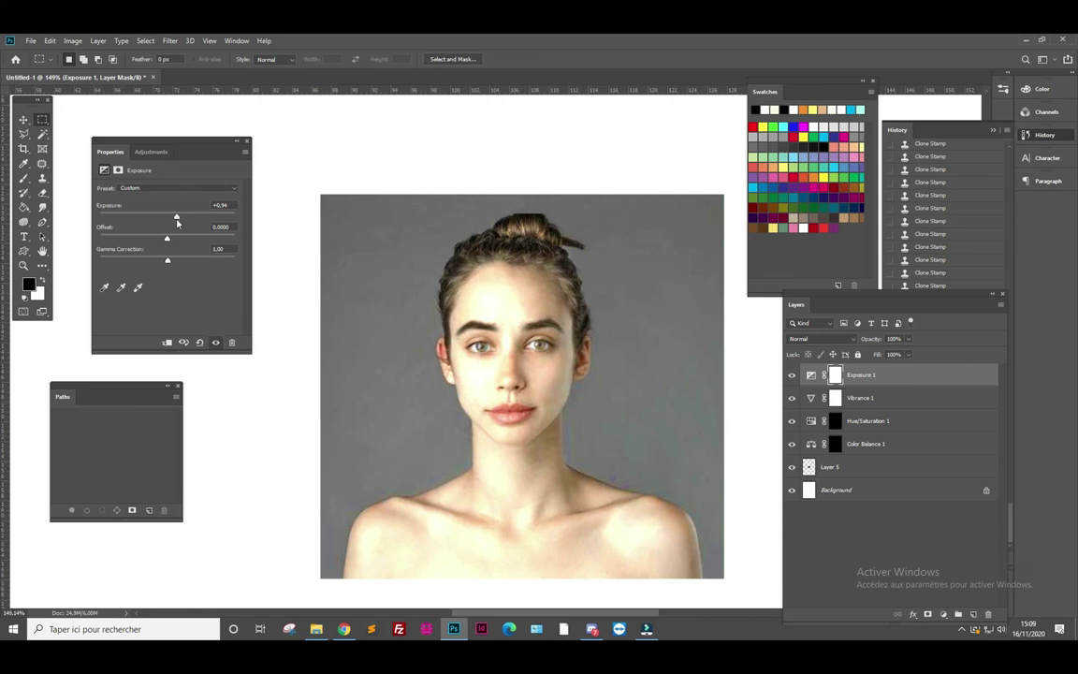
left_click_drag(176, 217, 174, 219)
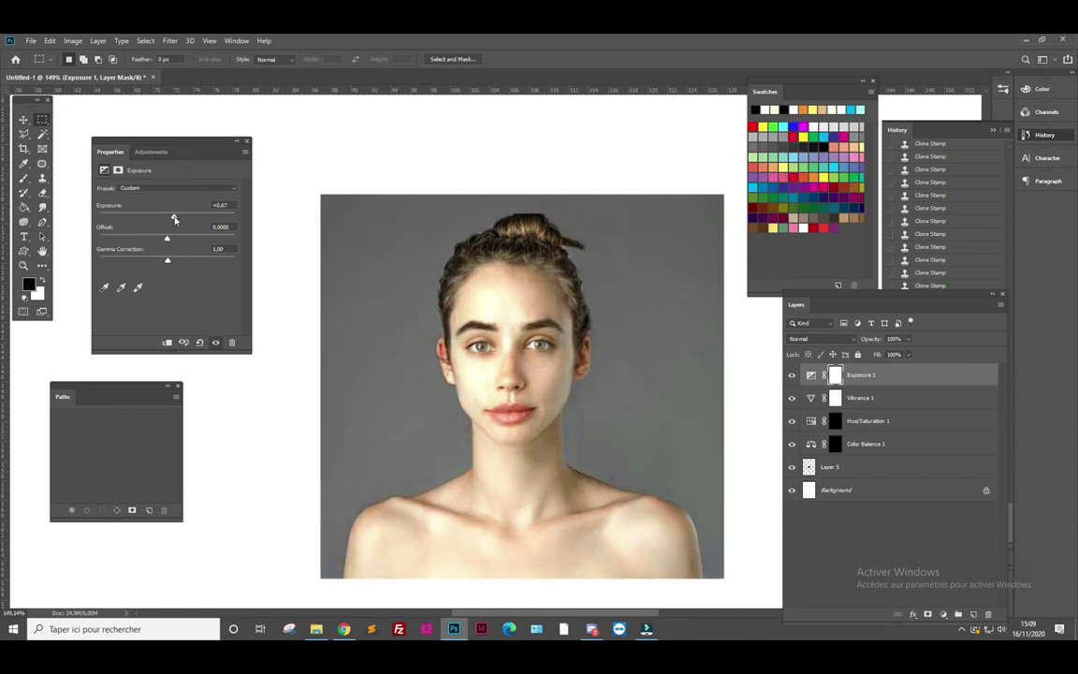
left_click_drag(174, 219, 173, 220)
Add a second Color Balance adjustment with midtones Red +21 and Yellow -23
left_click(945, 616)
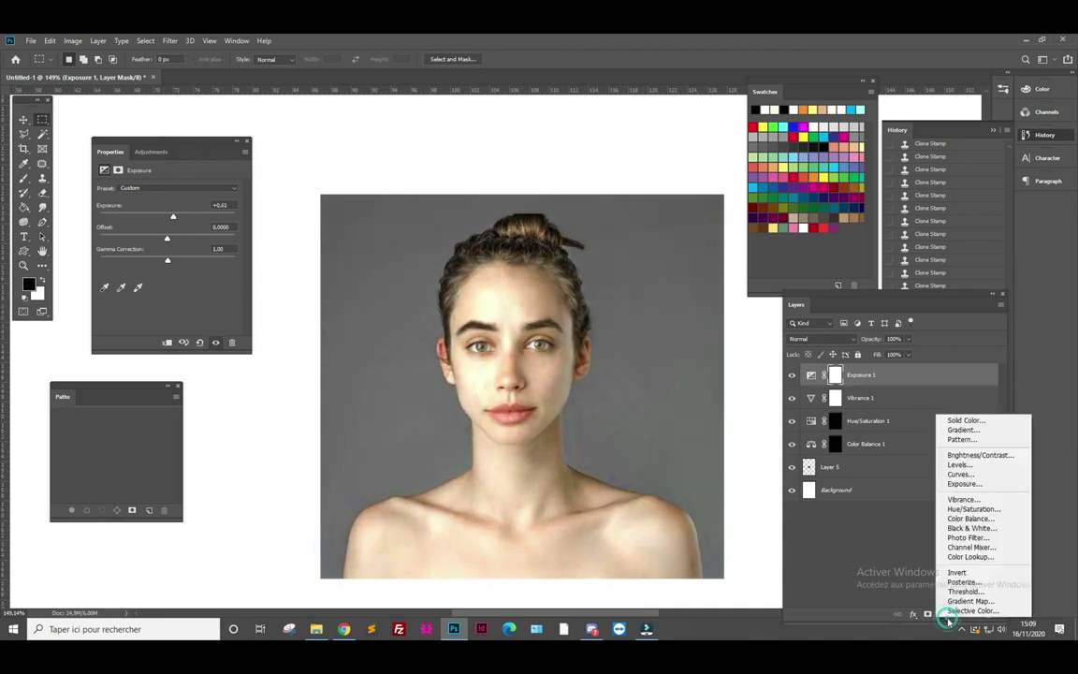
left_click(973, 518)
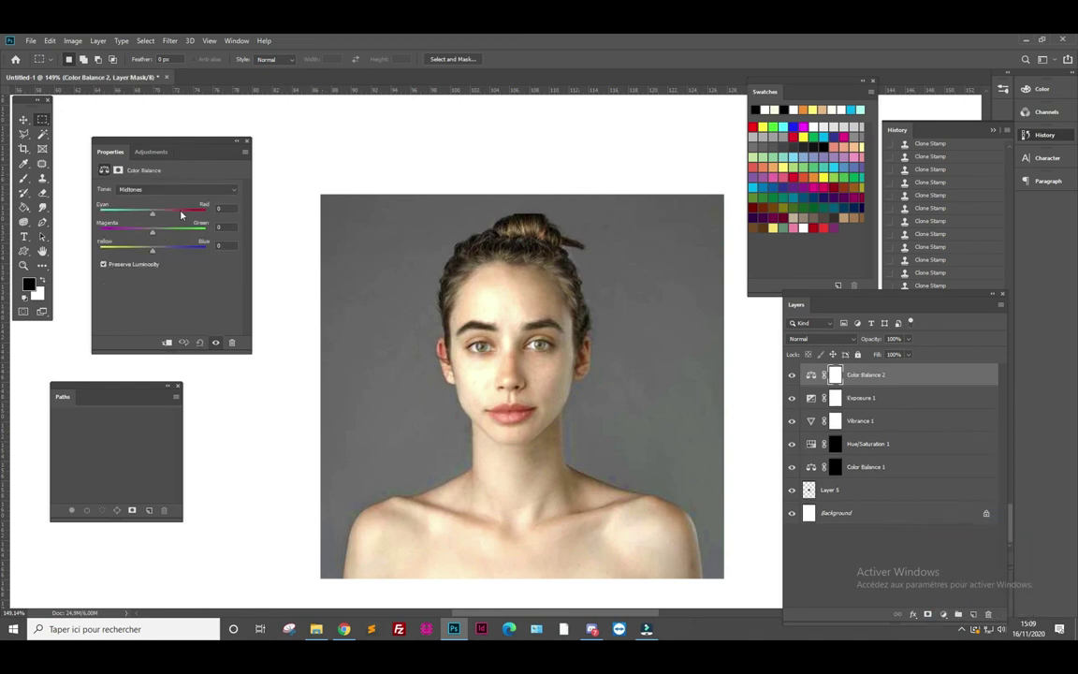
mouse_move(151, 214)
left_mouse_down()
mouse_move(163, 216)
mouse_move(142, 253)
left_mouse_up()
left_click_drag(160, 214, 163, 213)
left_click_drag(139, 252, 141, 254)
scroll(603, 421, "down", 1)
scroll(607, 421, "down", 1)
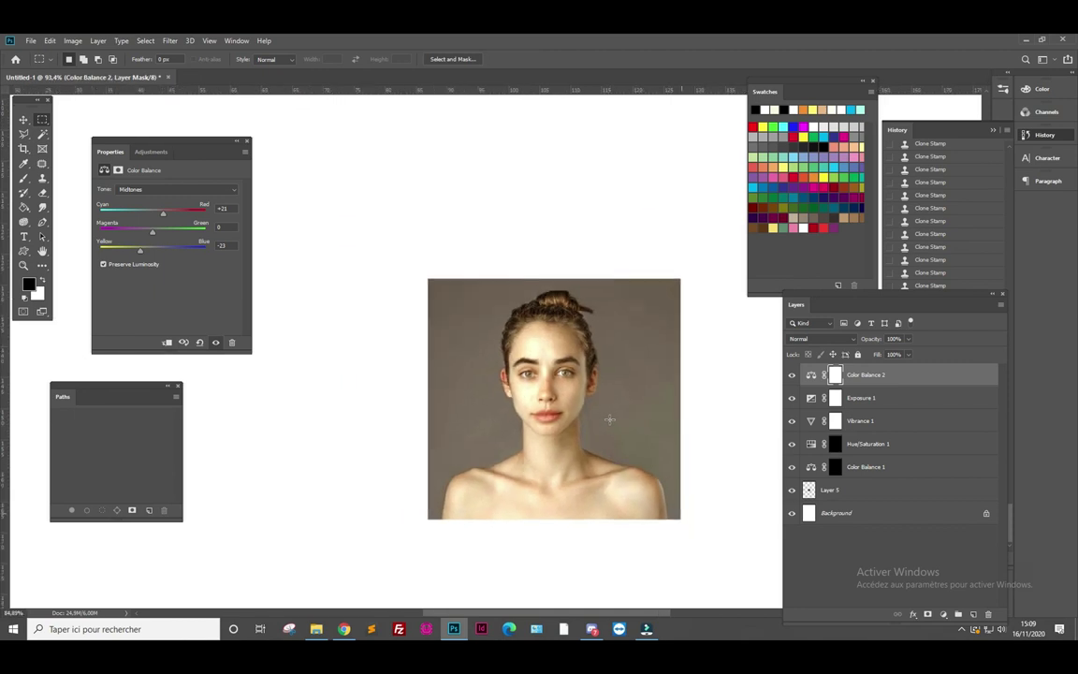
scroll(599, 429, "down", 1)
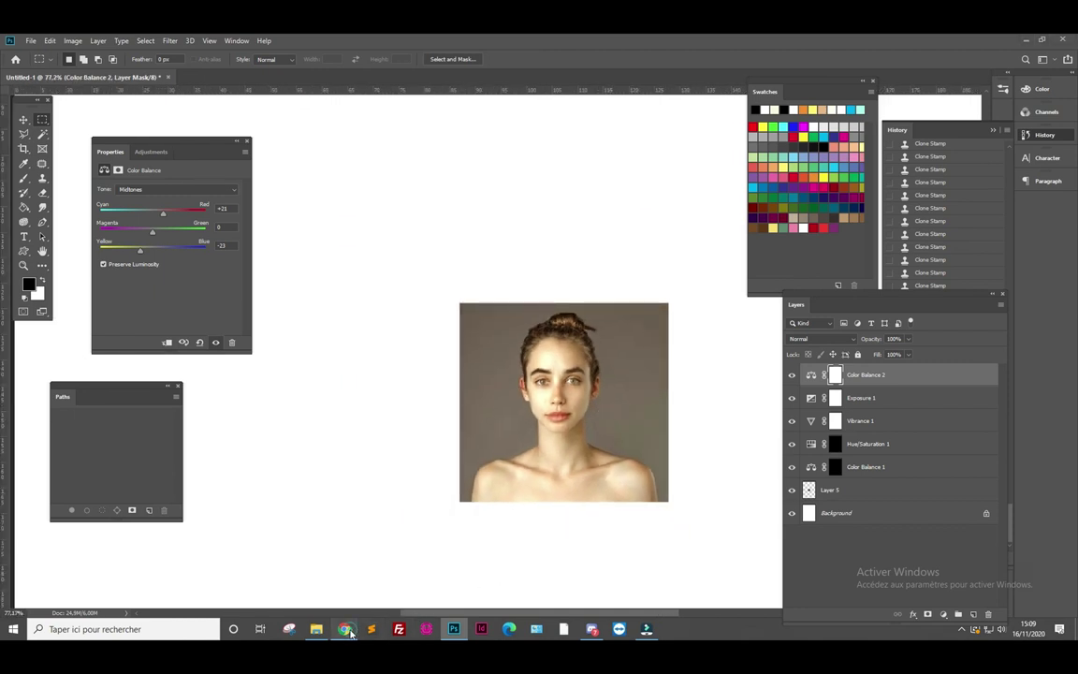
Copy the original unretouched portrait image from Chrome and return to Photoshop
left_click(346, 629)
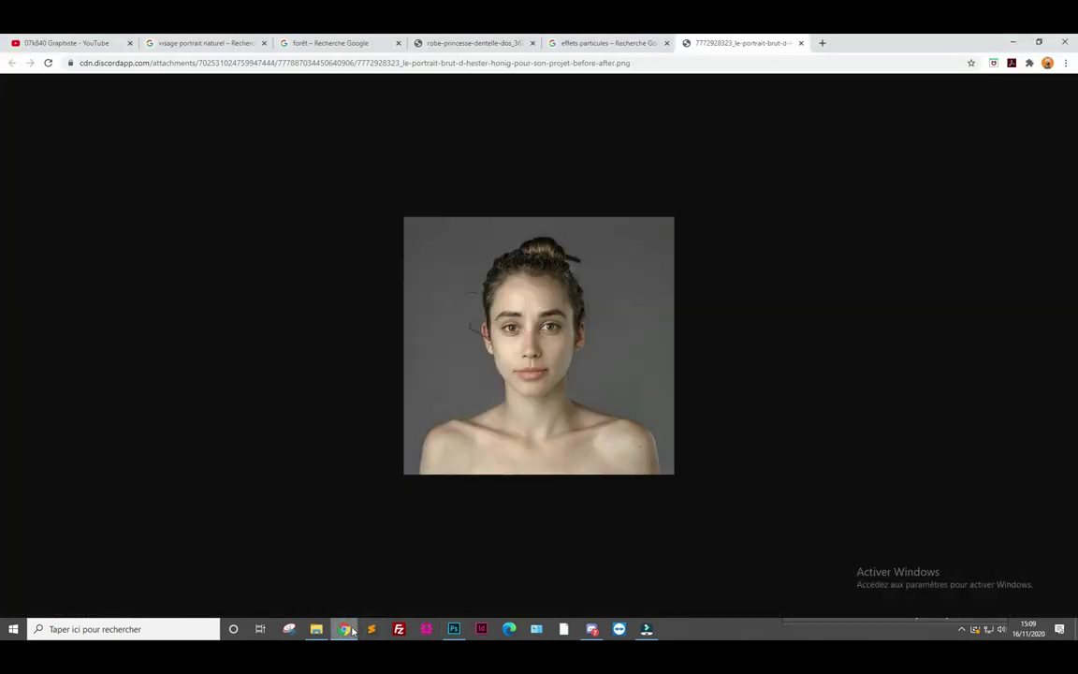
right_click(550, 407)
left_click(575, 435)
left_click(455, 628)
Paste the original portrait as Layer 6, place it left of the retouched one, and deselect
key("ctrl+v")
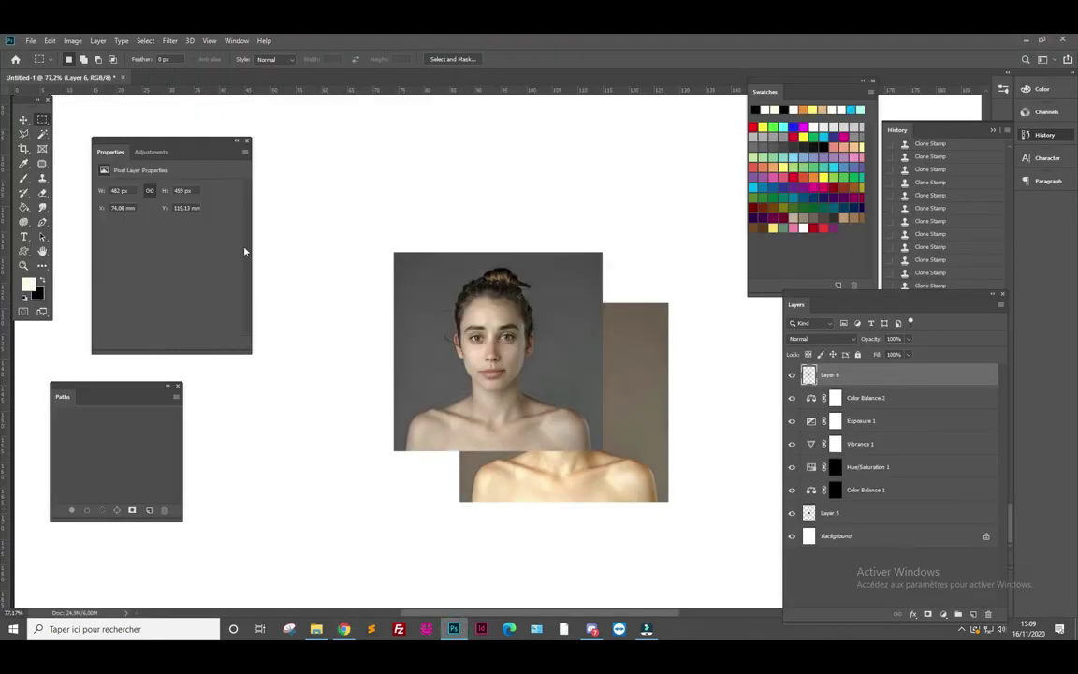
left_click(24, 119)
left_click_drag(437, 316, 293, 365)
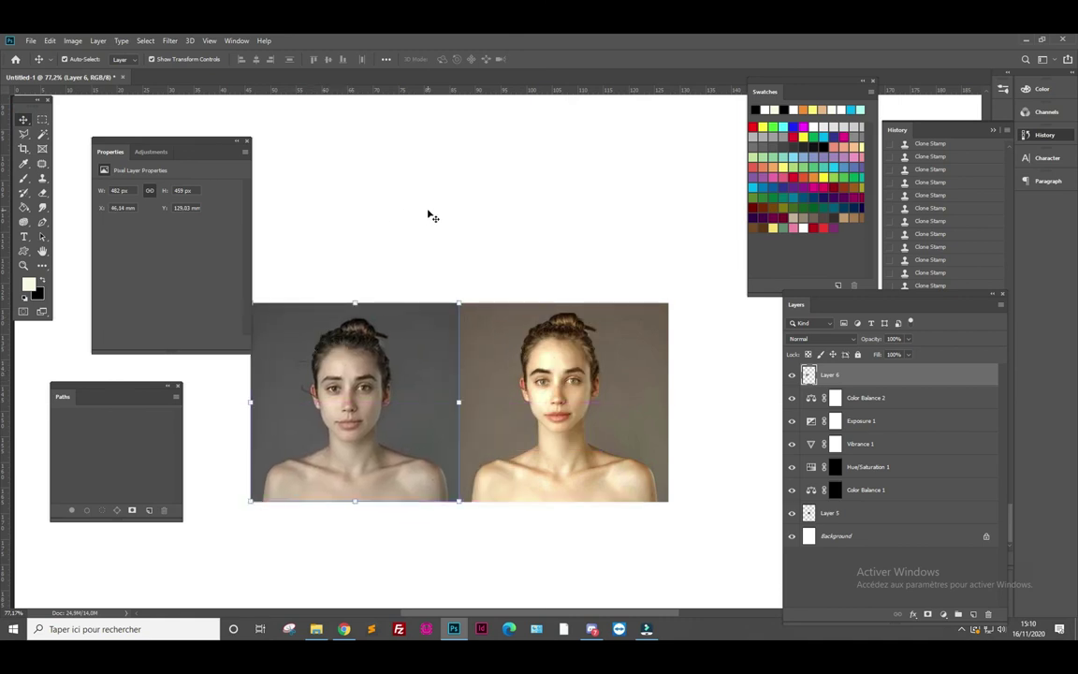
left_click(435, 217)
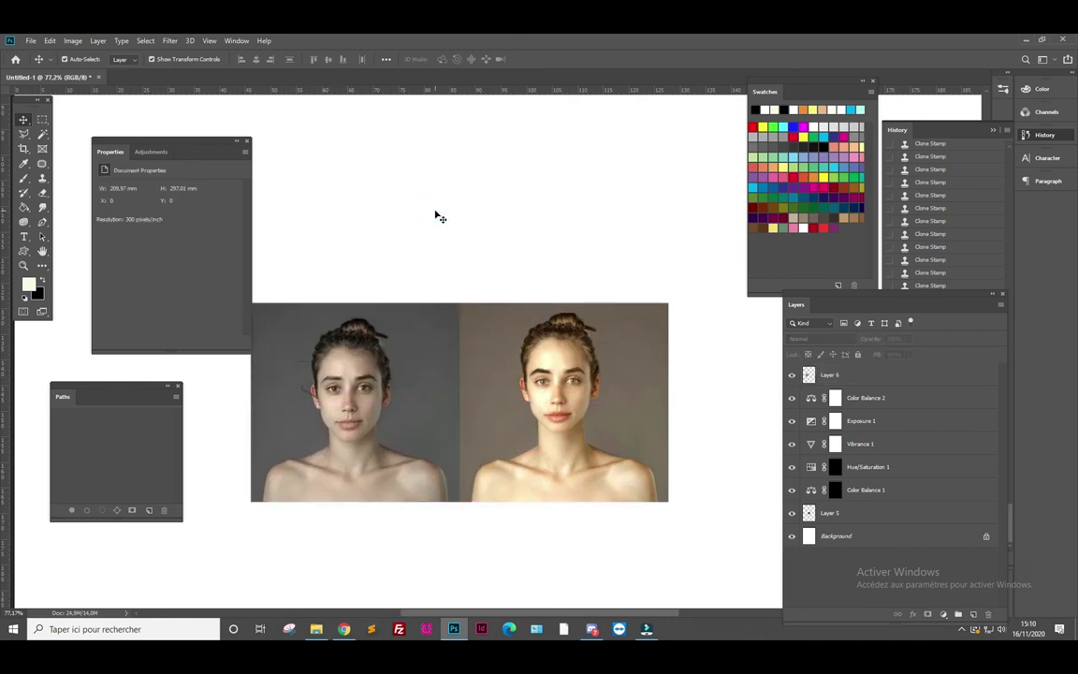
Dock the Properties, Paths, Swatches and Layers panels into the side column
mouse_move(198, 142)
left_mouse_down()
mouse_move(595, 280)
mouse_move(1043, 204)
left_mouse_up()
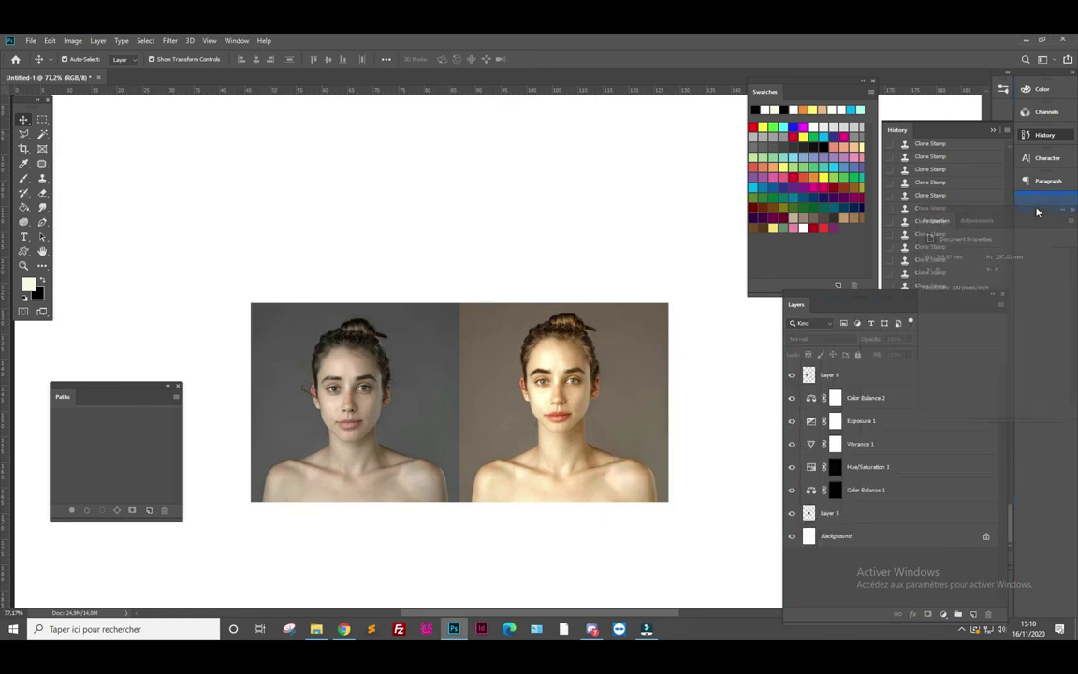
scroll(379, 463, "up", 3)
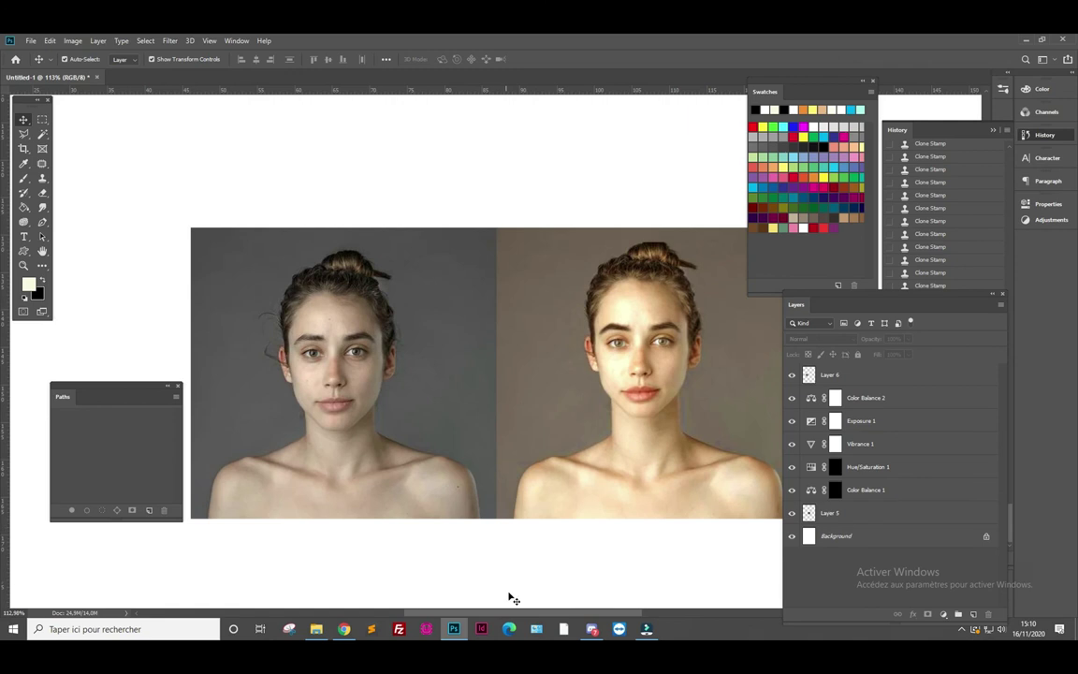
left_click_drag(526, 613, 534, 614)
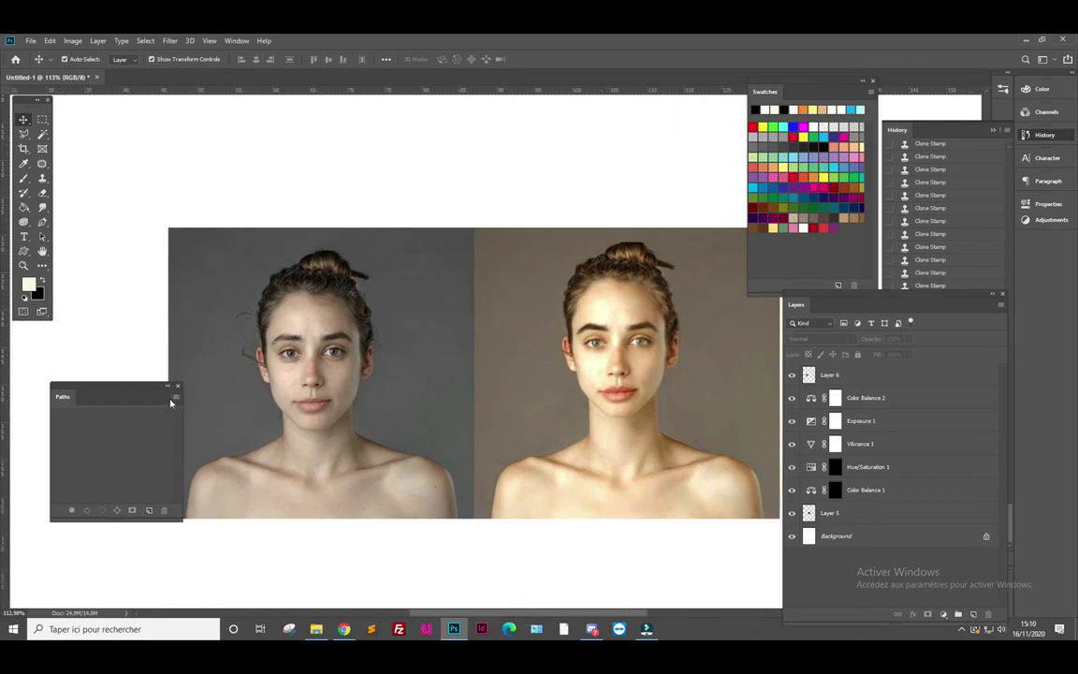
left_click_drag(163, 383, 1043, 245)
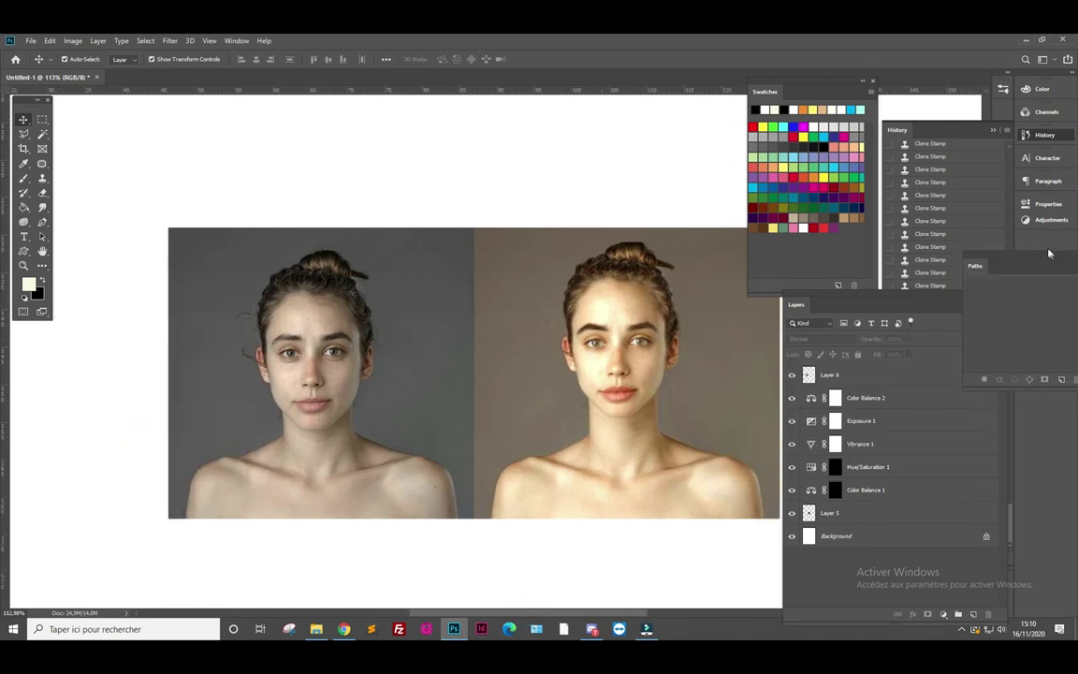
left_click_drag(987, 291, 1032, 276)
mouse_move(788, 86)
left_mouse_down()
mouse_move(1032, 265)
mouse_move(974, 264)
left_mouse_up()
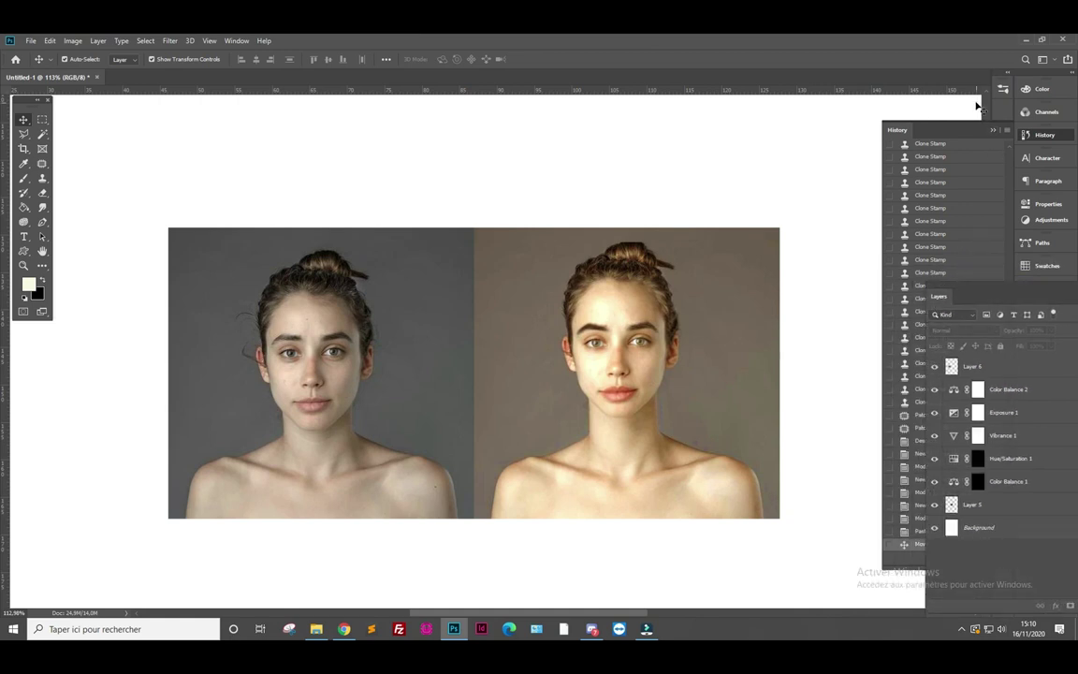
left_click(895, 118)
left_click_drag(1024, 294, 1021, 291)
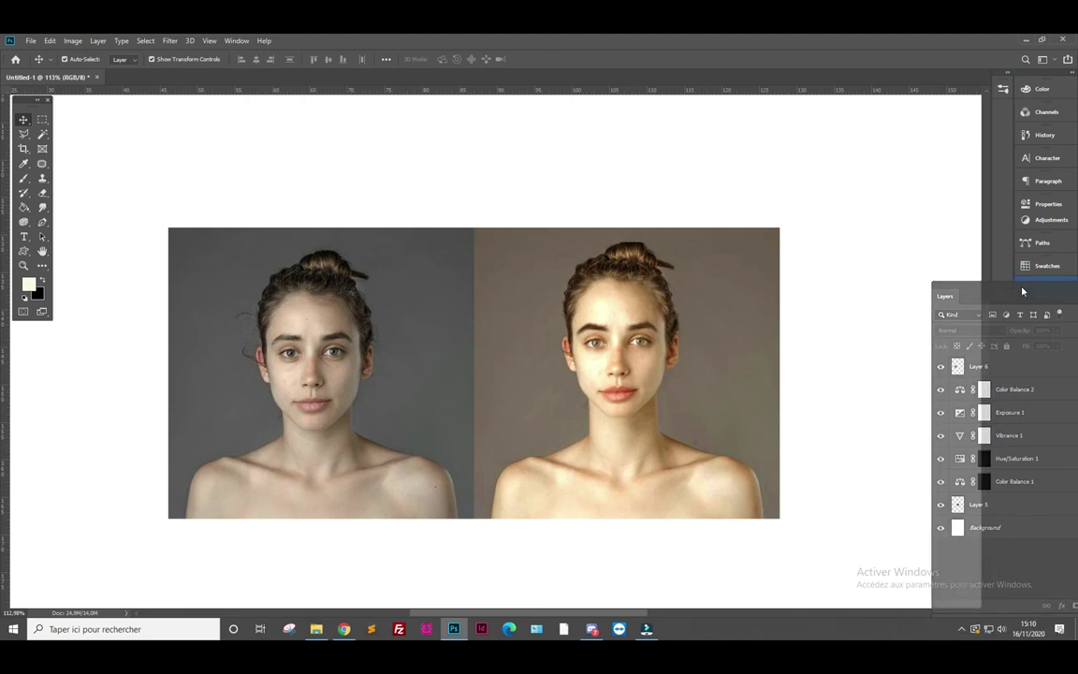
mouse_move(1021, 291)
left_mouse_down()
mouse_move(1035, 292)
mouse_move(918, 270)
mouse_move(1025, 240)
left_mouse_up()
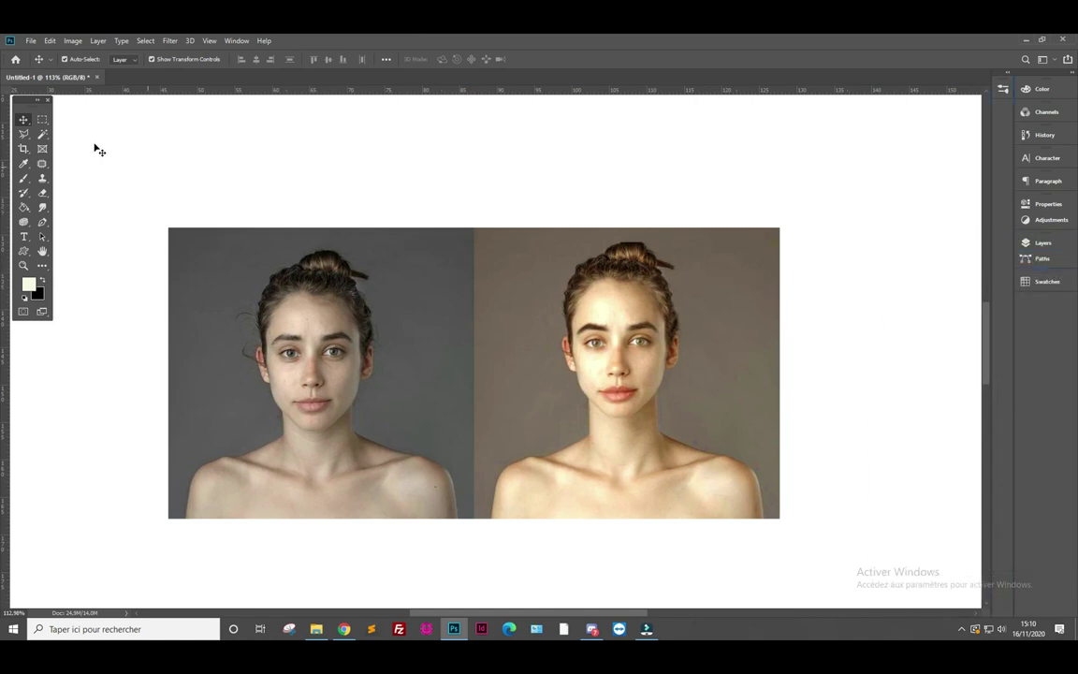